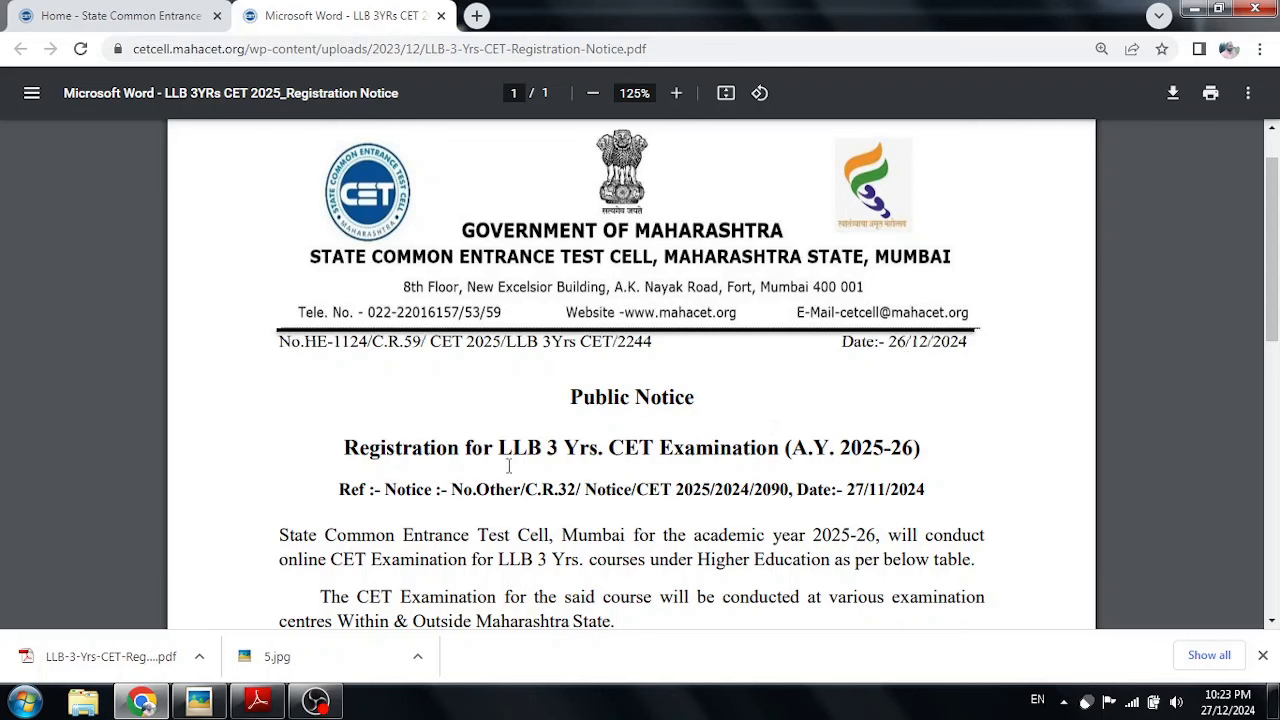
Scroll down the LLB 3 Yrs CET registration notice PDF to the registration dates
scroll(590, 446, down, 3)
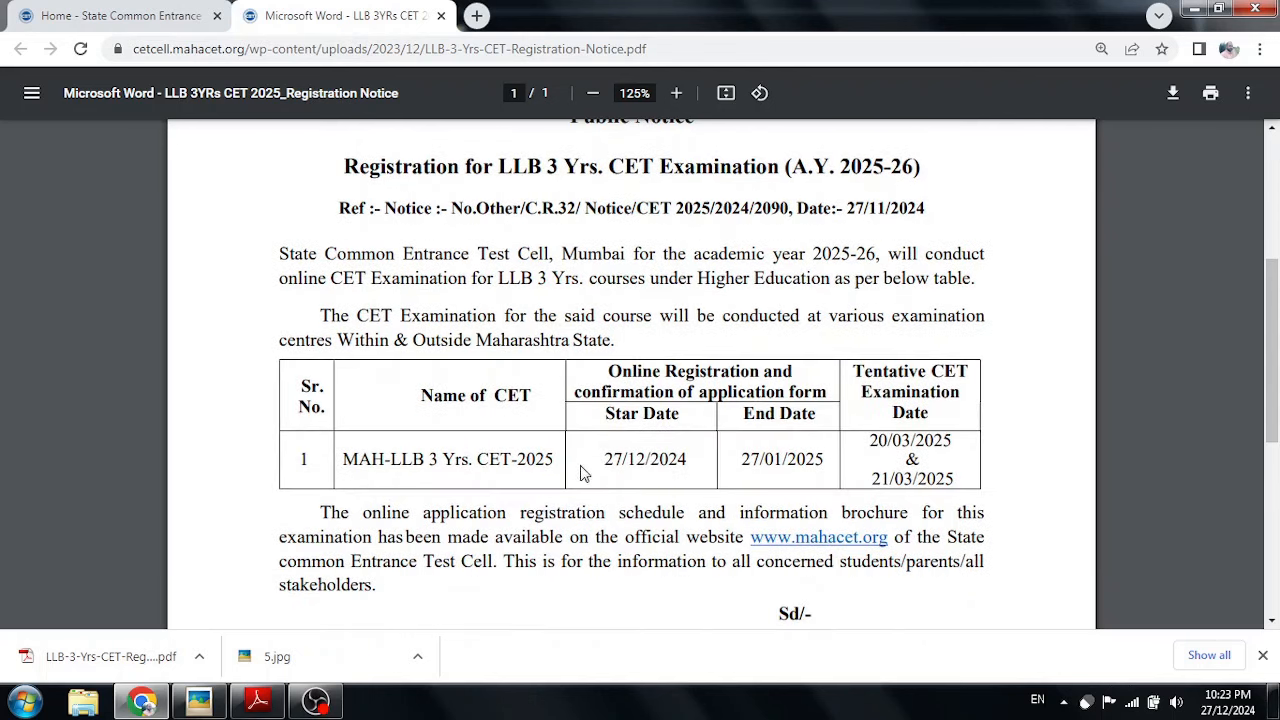
double_click(608, 460)
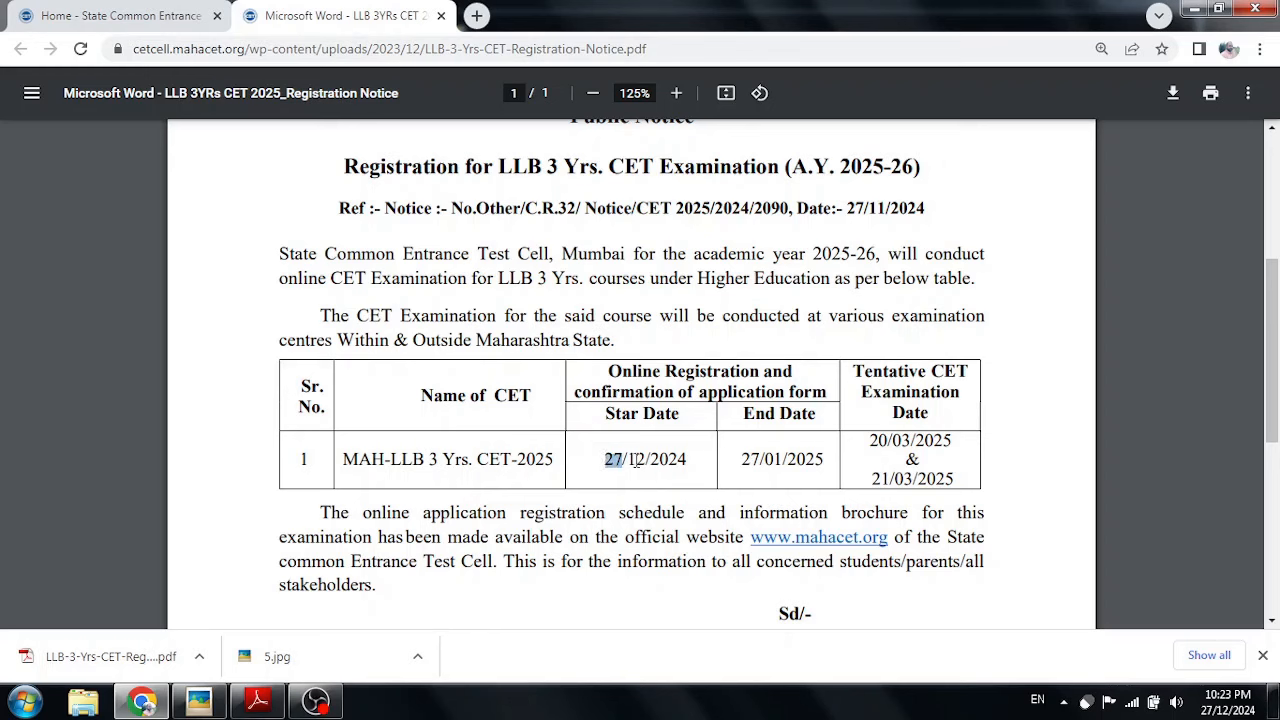
click(691, 459)
drag(868, 446, 962, 477)
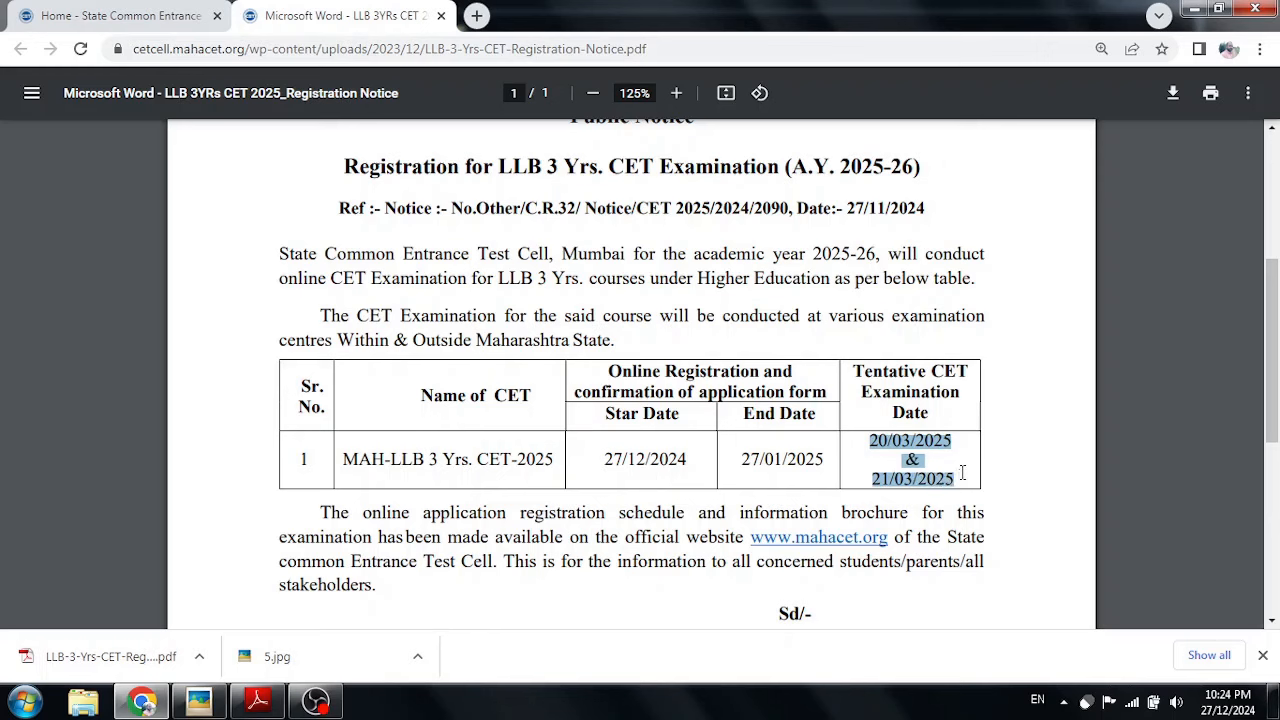
click(785, 469)
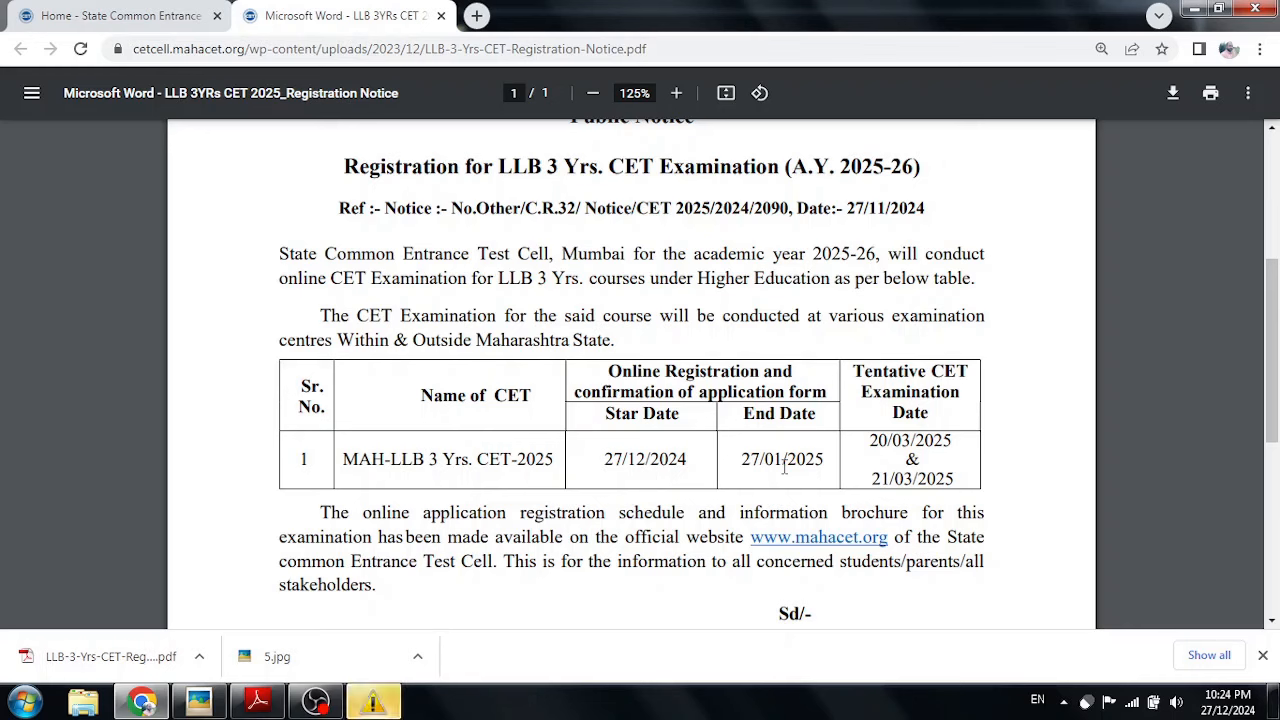
click(441, 15)
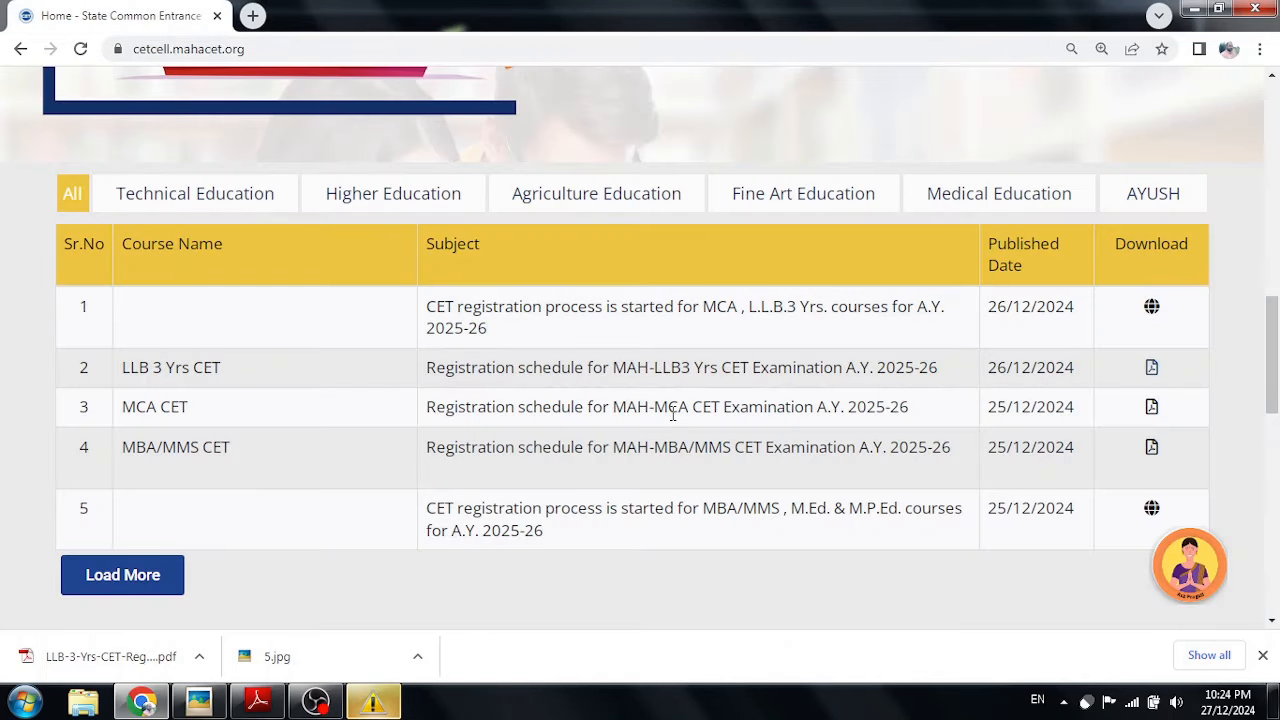
Open the CET (Examination) portal for 2025-26 from cetcell.mahacet.org in a new tab
click(1152, 310)
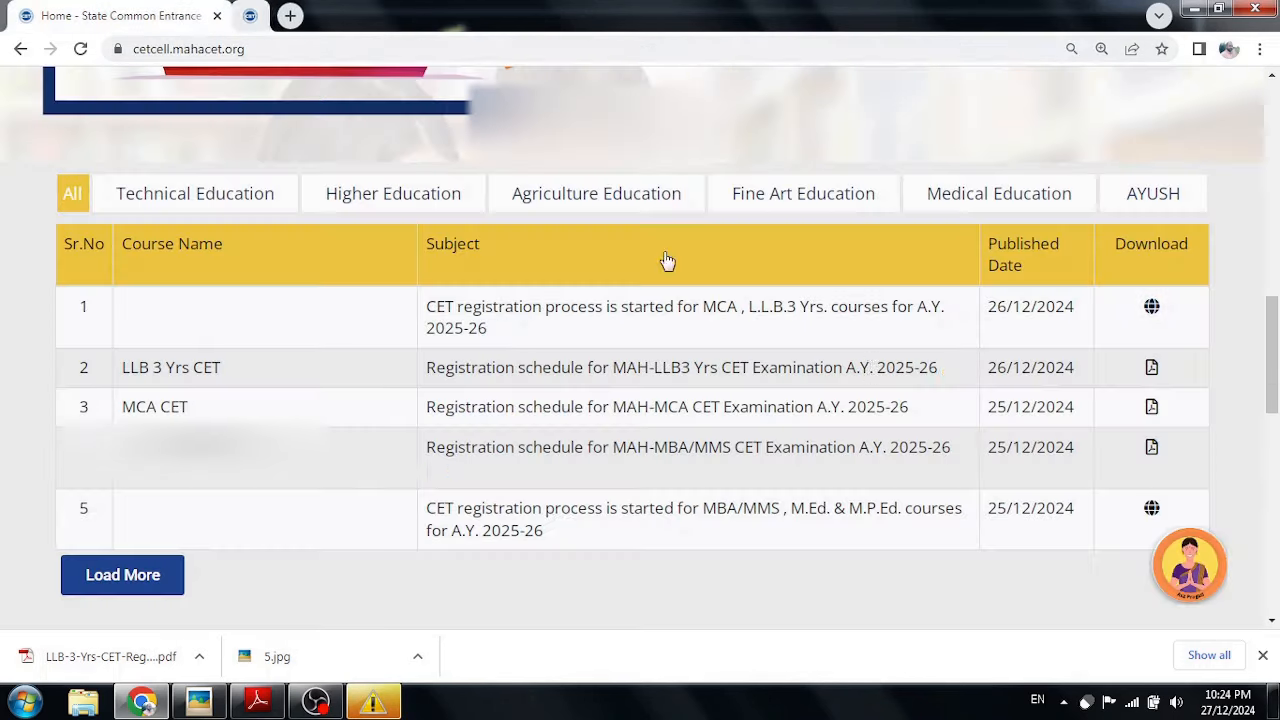
click(441, 15)
scroll(887, 376, up, 10)
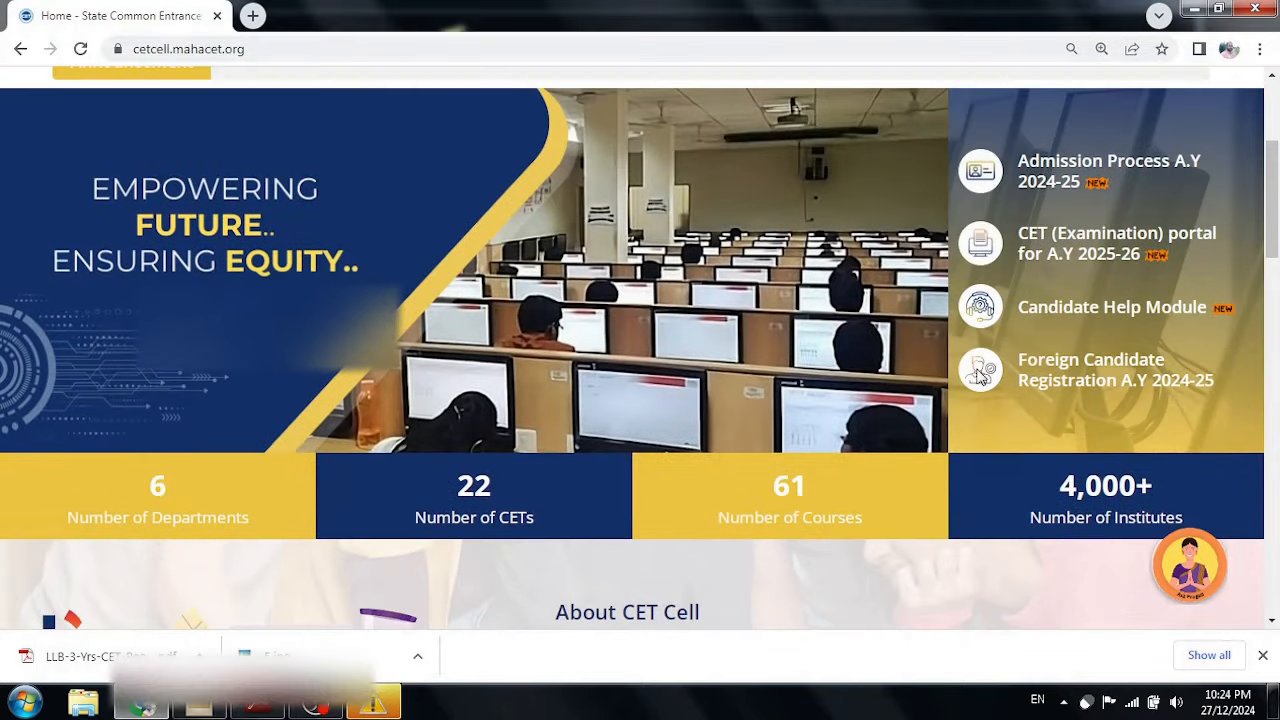
click(1100, 256)
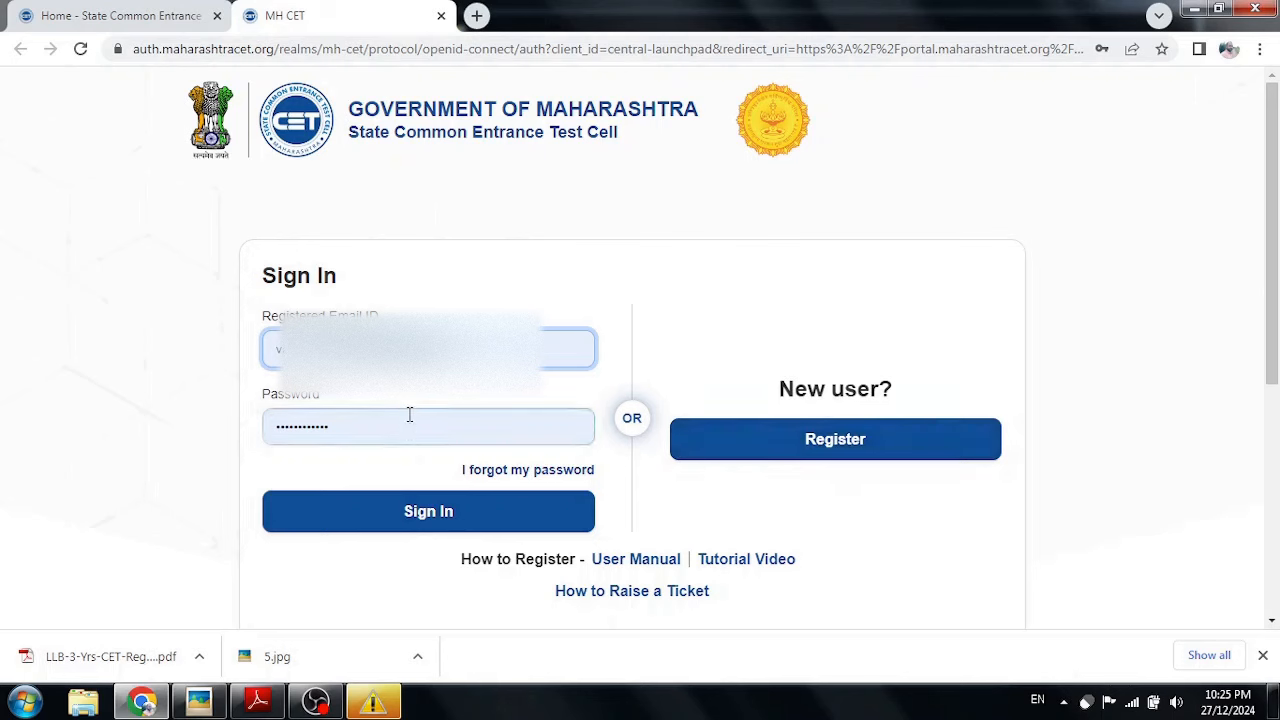
Sign in and scroll the CET Registration list down to MAH-L.L.B.3 Yrs. CET-2025
click(447, 515)
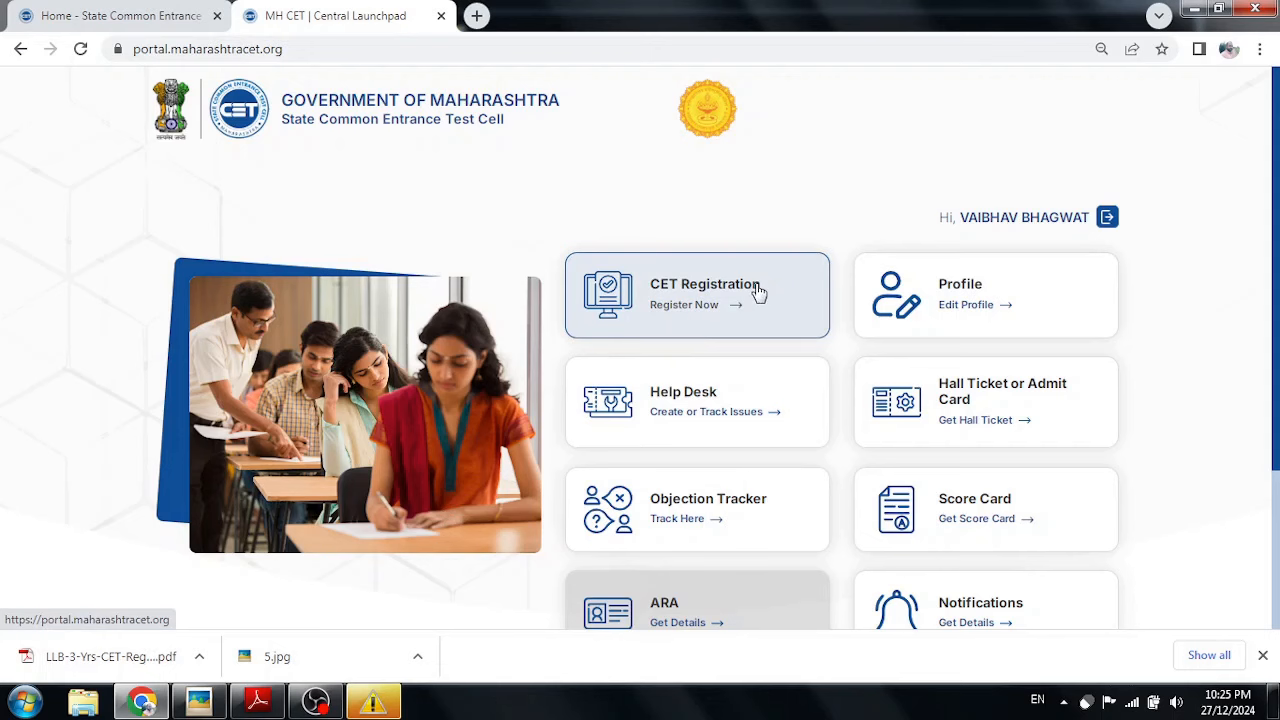
click(704, 317)
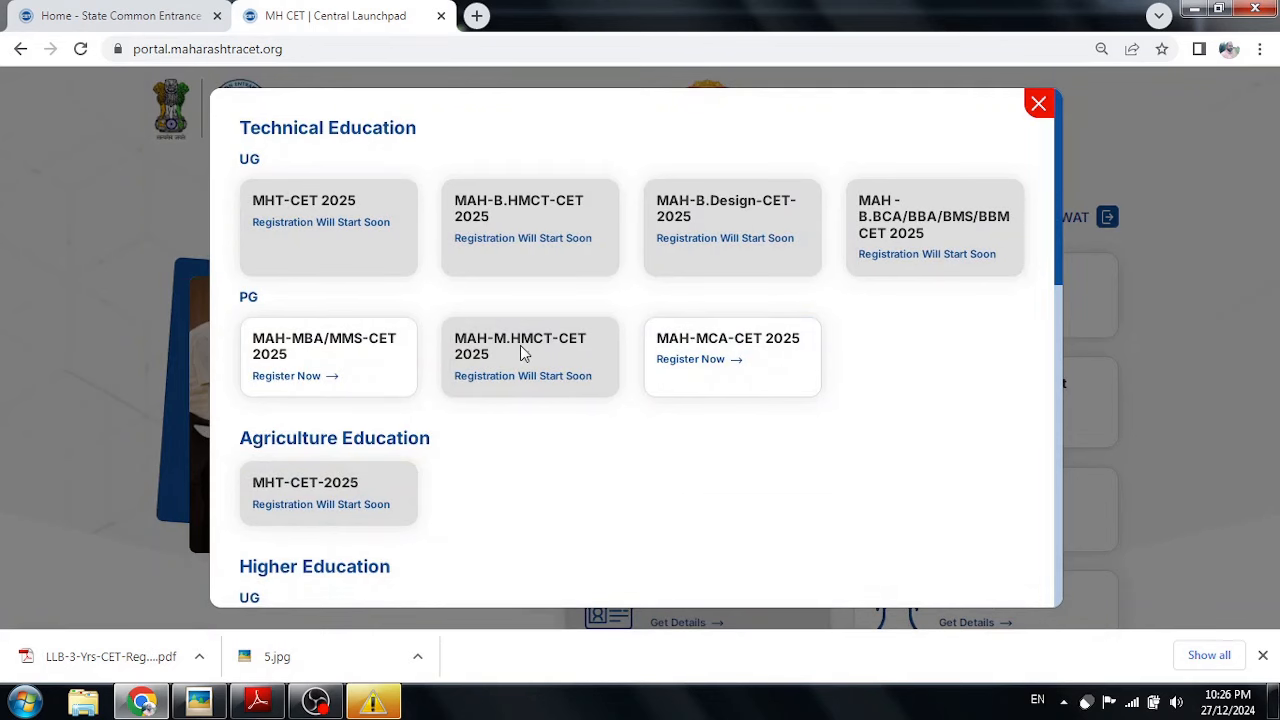
scroll(520, 354, down, 1)
scroll(551, 394, down, 1)
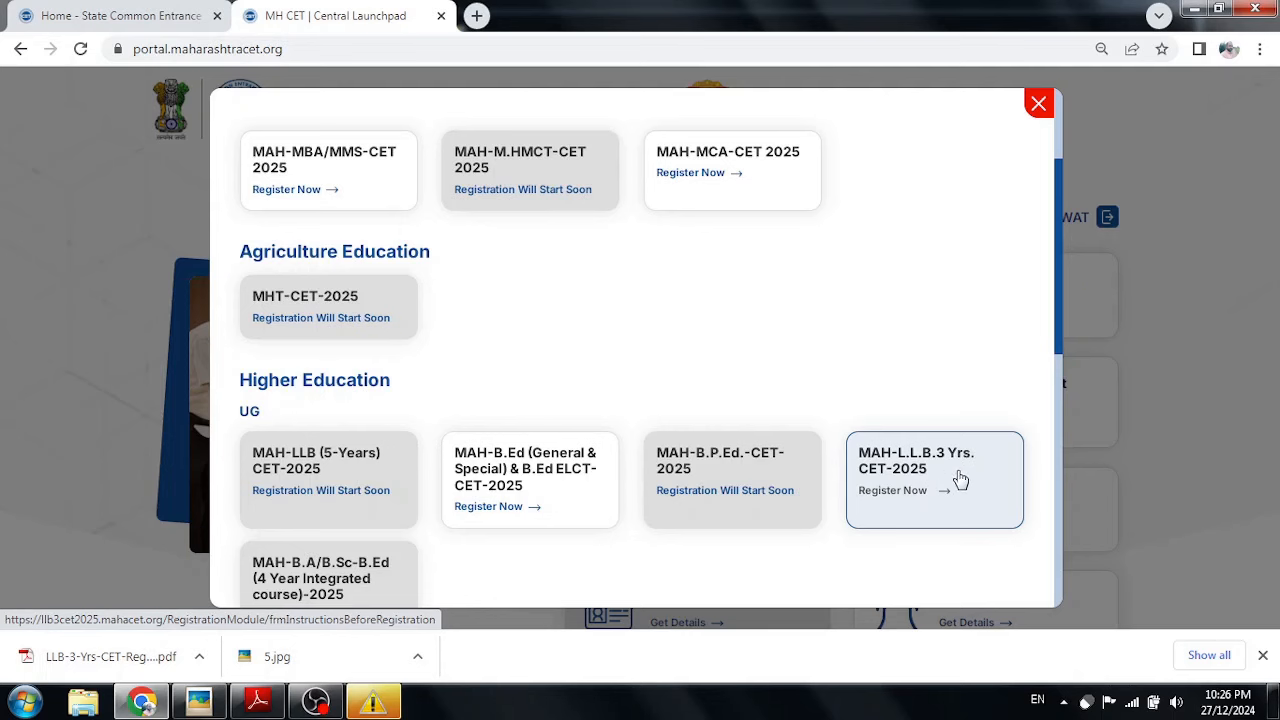
Start the MAH-L.L.B.3 Yrs. CET-2025 registration, check its downloads, and return to the candidate profile
click(904, 498)
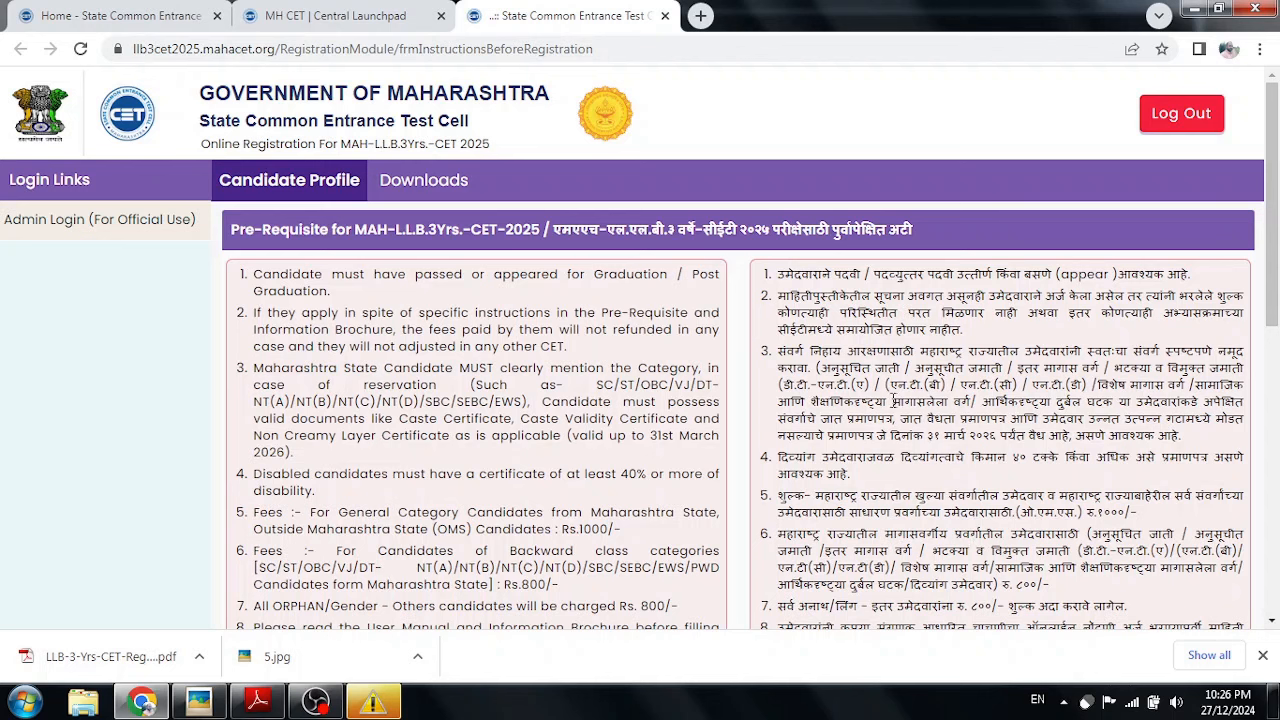
click(430, 181)
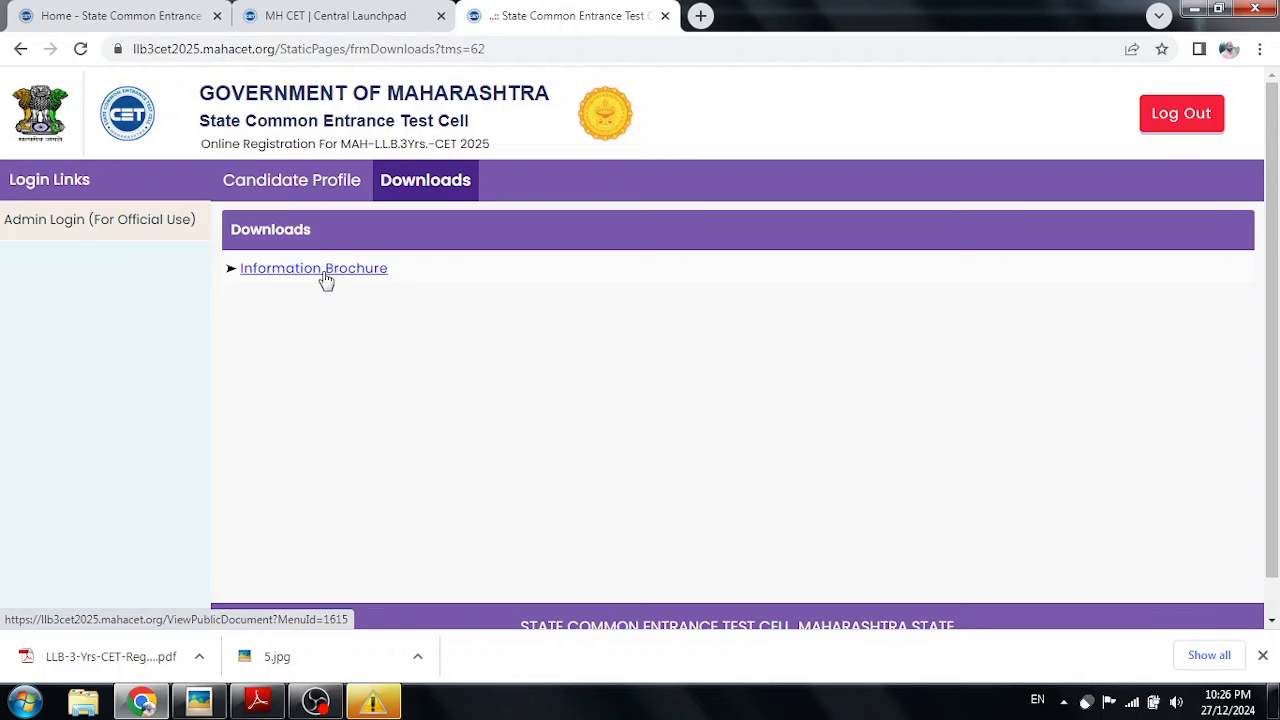
click(309, 191)
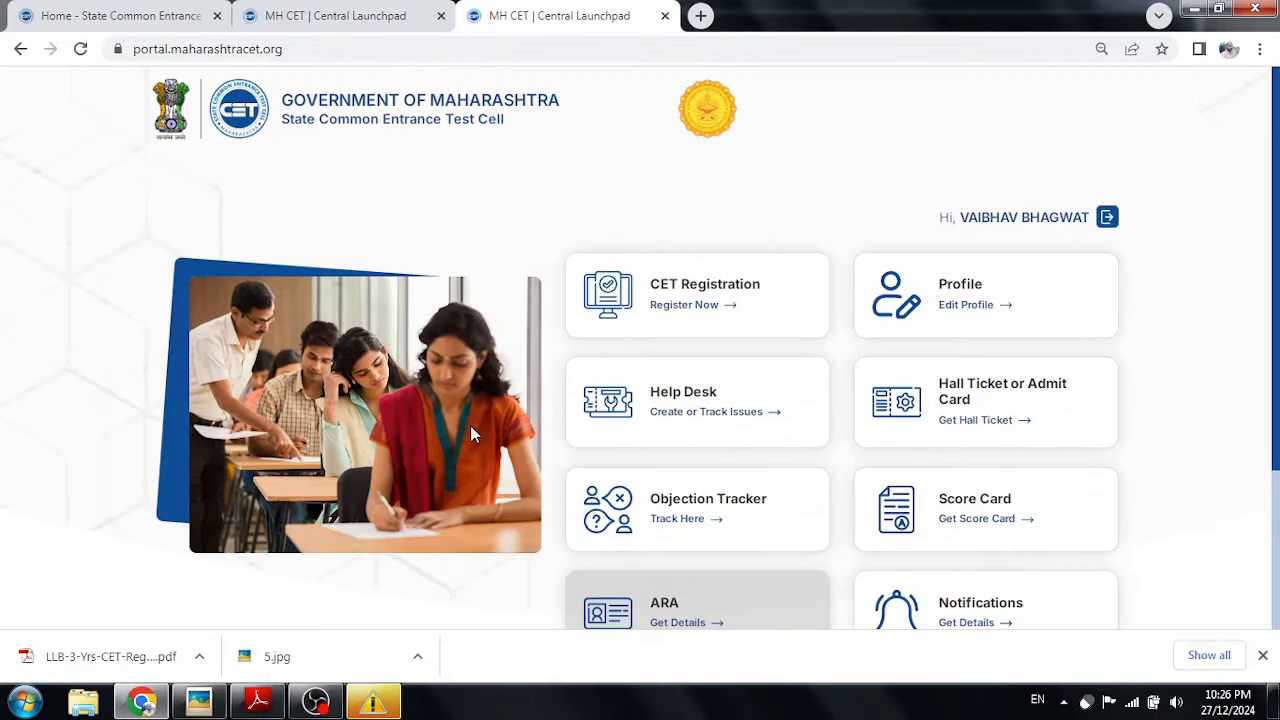
Relaunch MAH-L.L.B.3 Yrs. CET-2025 registration and scroll its prerequisites to the consent declaration
click(700, 312)
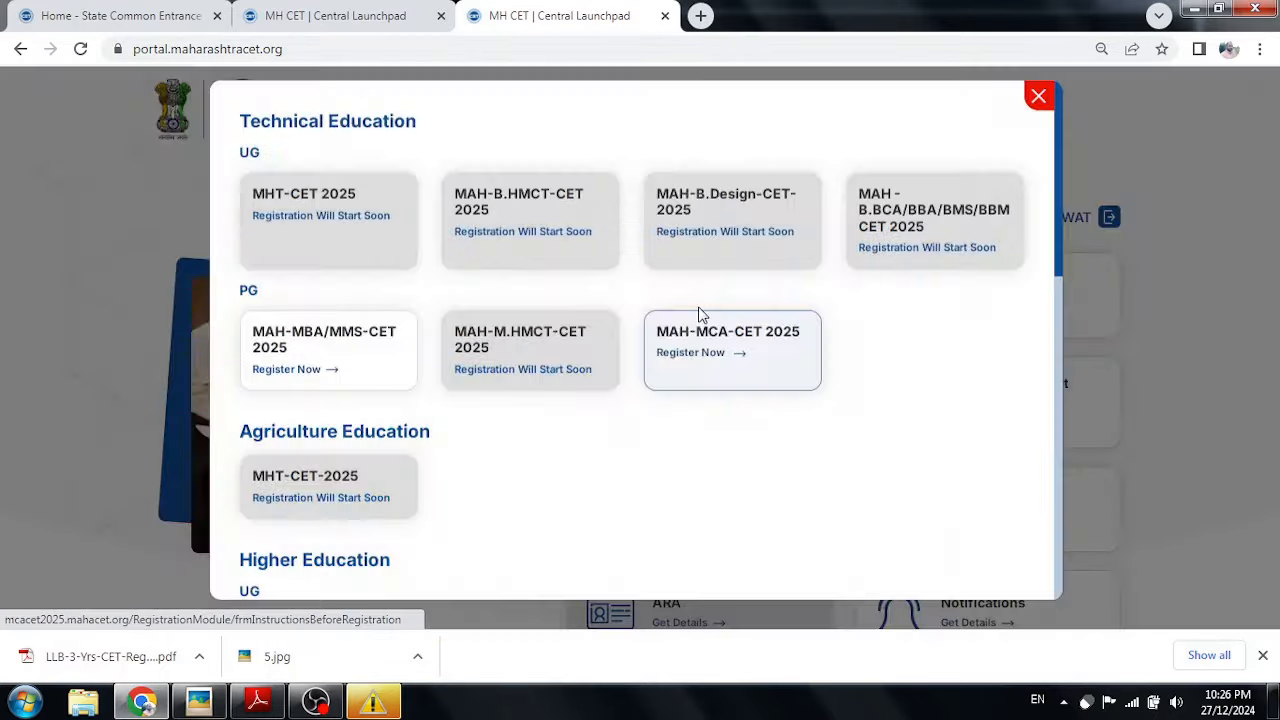
click(695, 372)
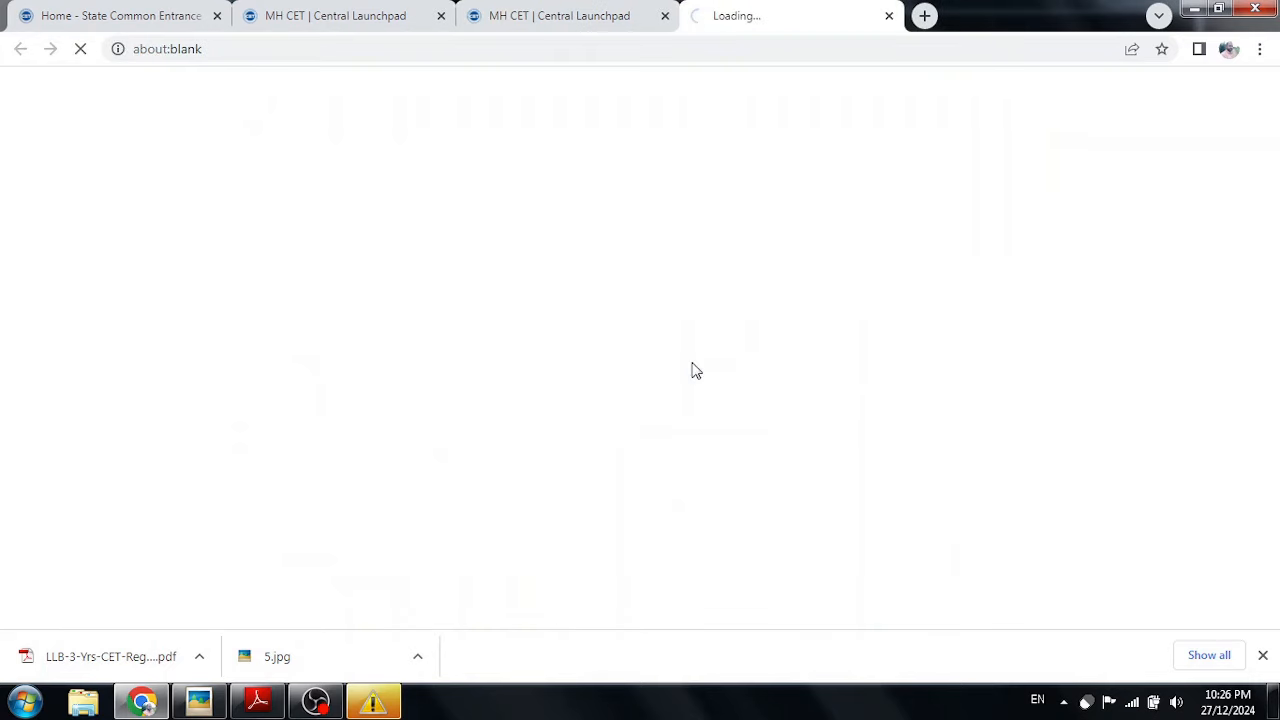
click(889, 16)
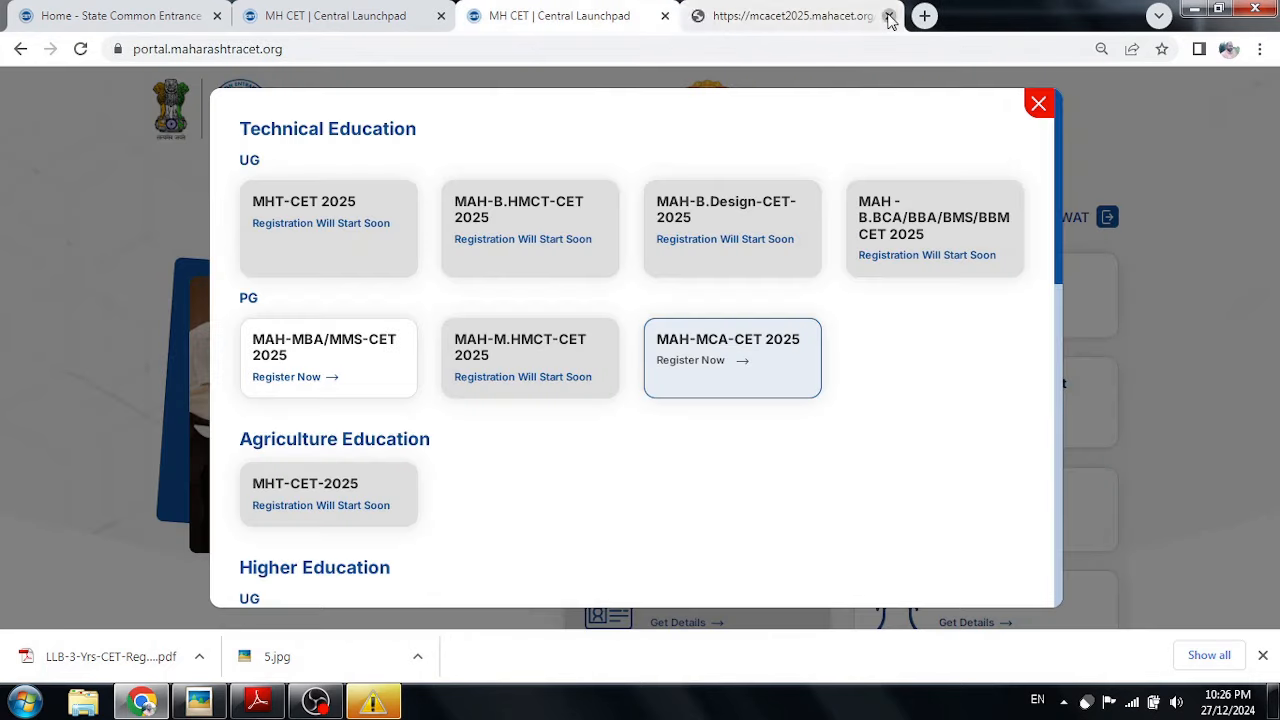
scroll(688, 375, down, 4)
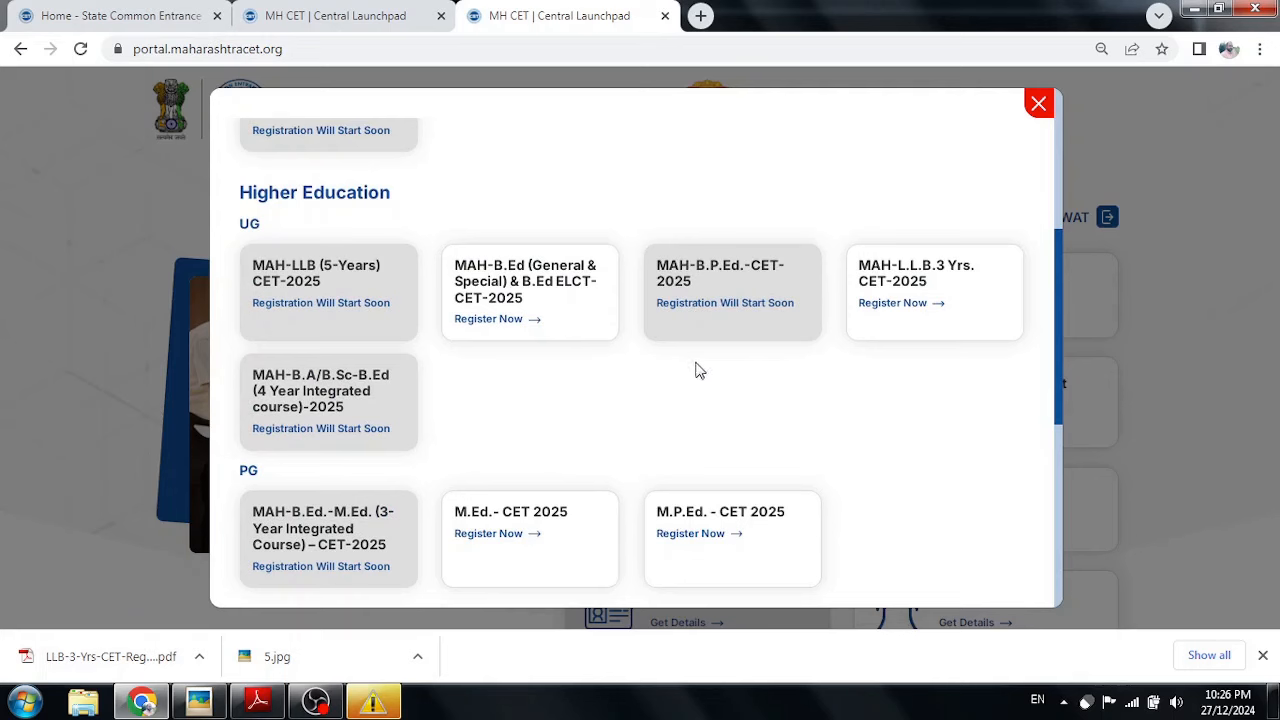
click(896, 316)
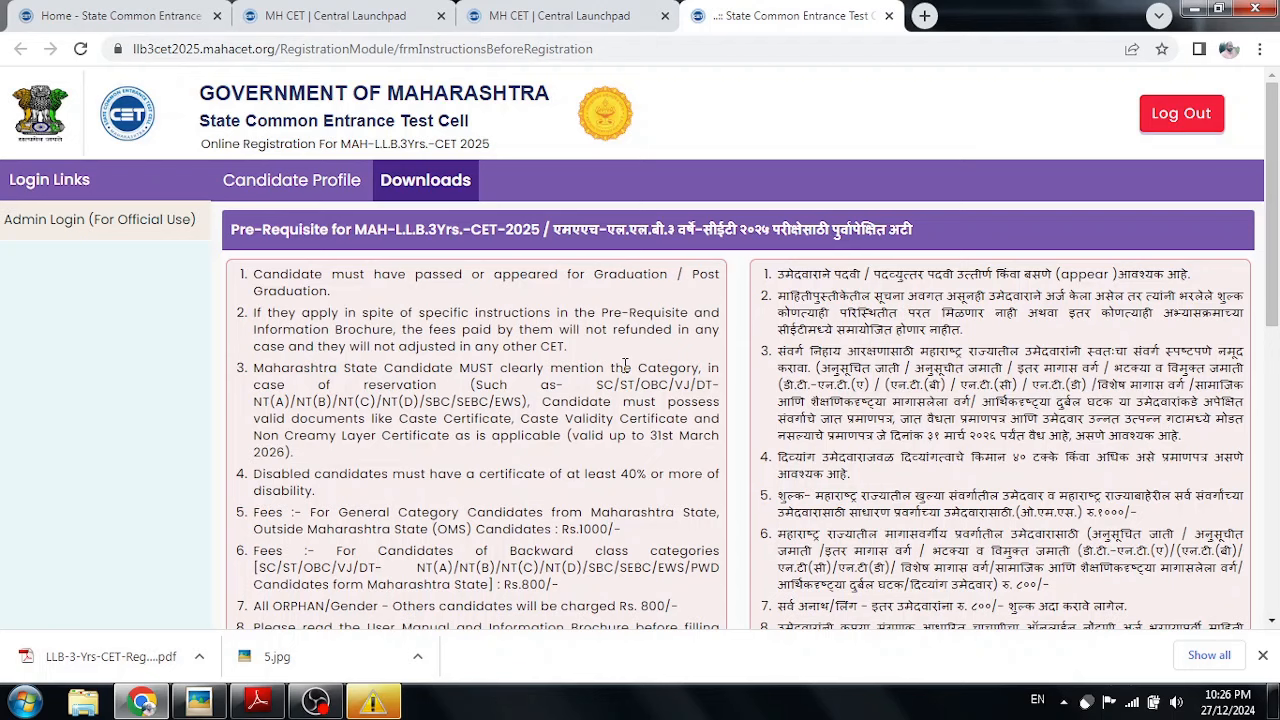
scroll(624, 366, down, 1)
scroll(626, 364, down, 5)
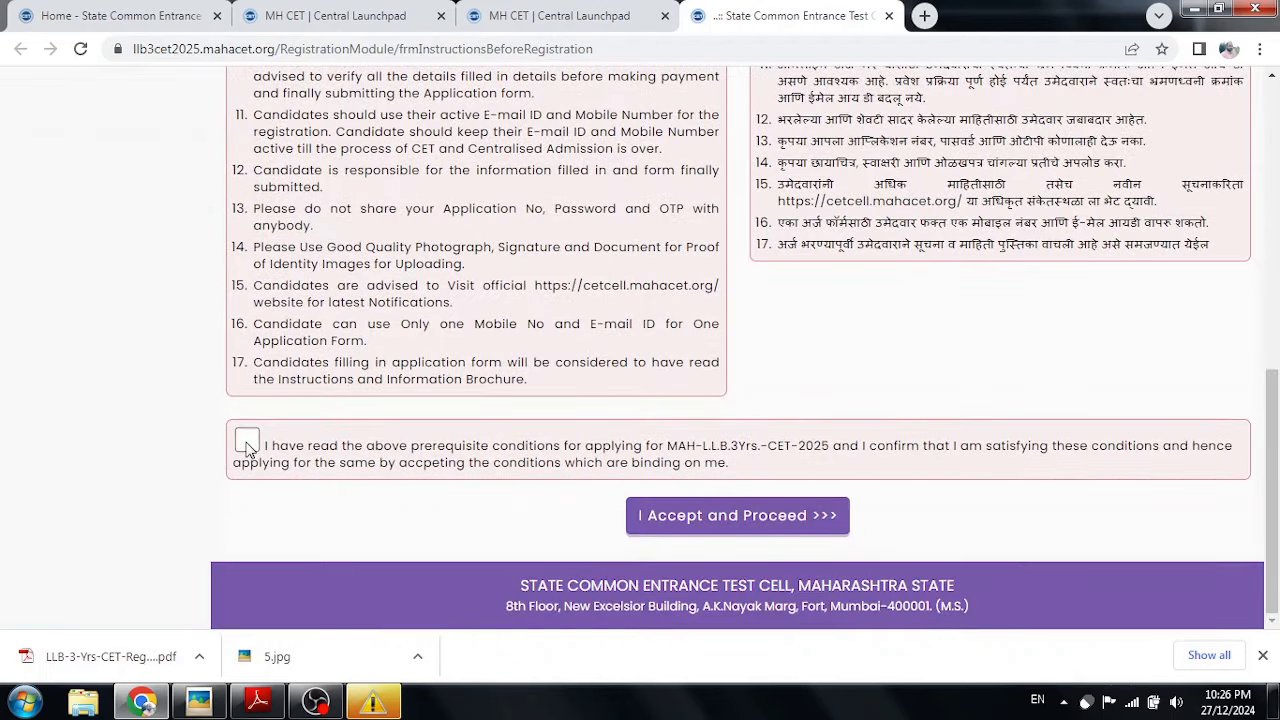
Tick the prerequisite declaration and choose I Accept and Proceed
click(247, 443)
click(733, 516)
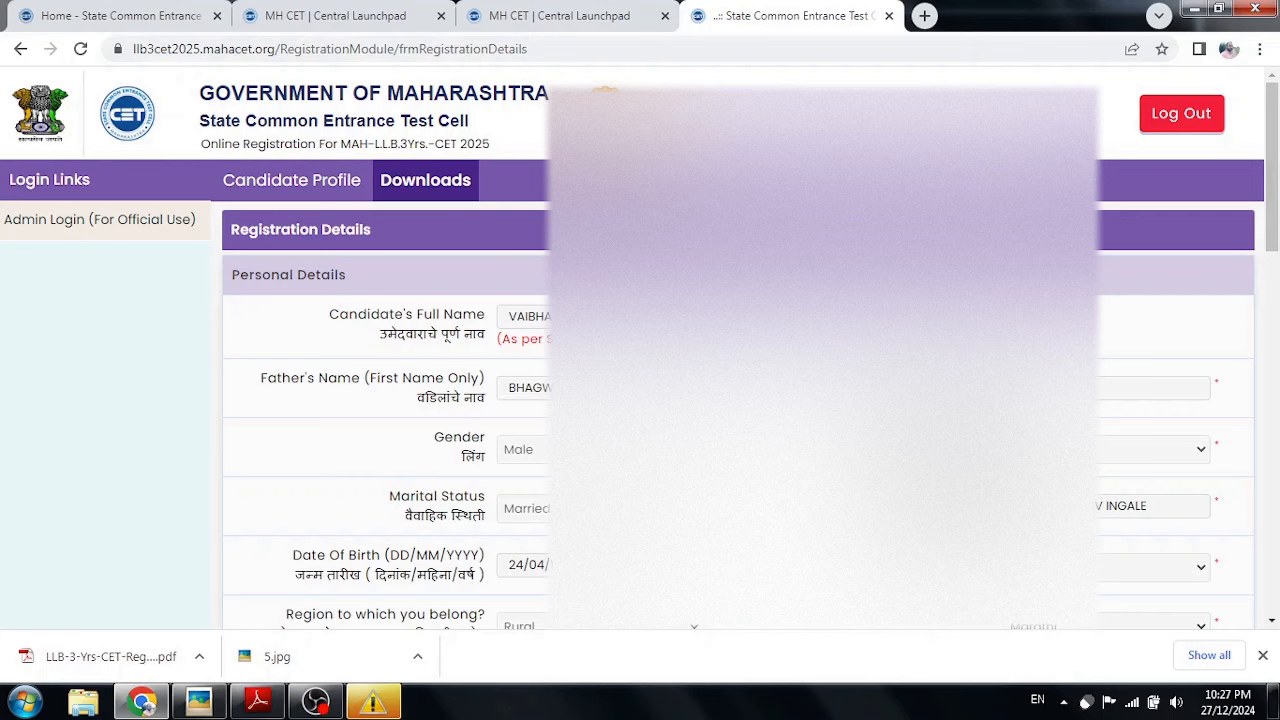
Enter the displayed security pin at the bottom of the form and save the registration details
scroll(740, 400, down, 5)
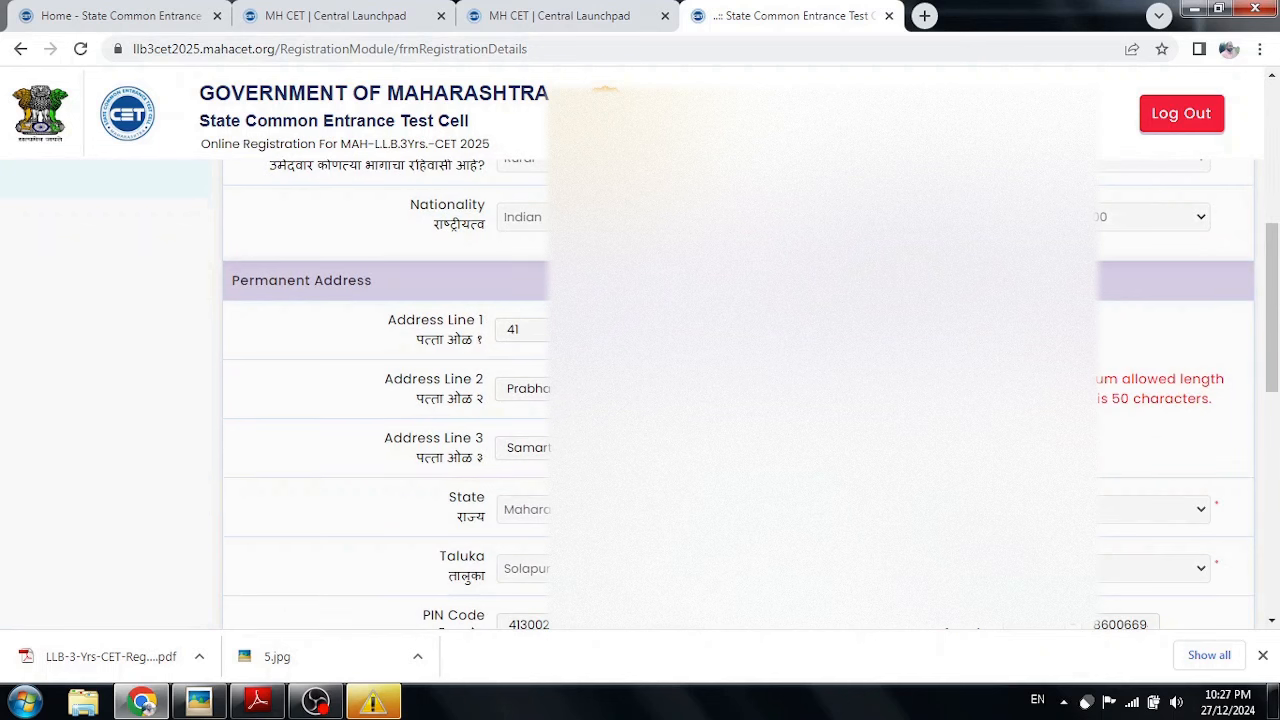
scroll(740, 400, down, 3)
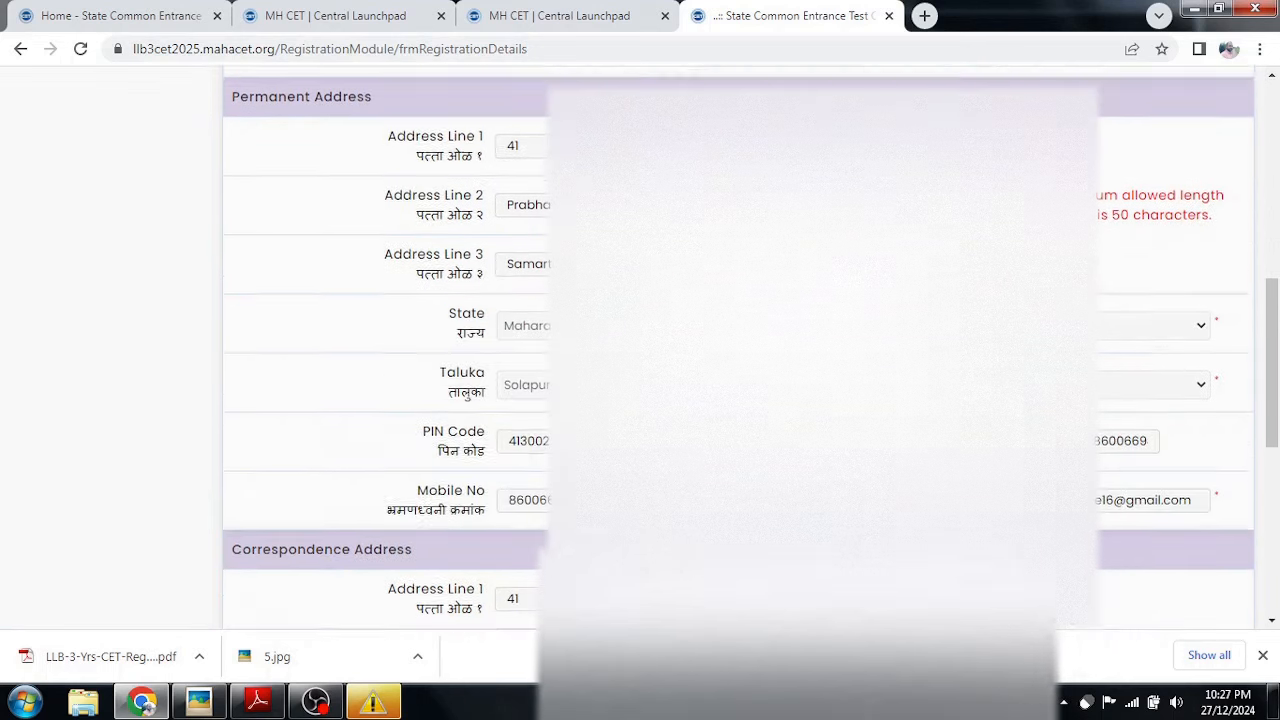
scroll(740, 400, down, 4)
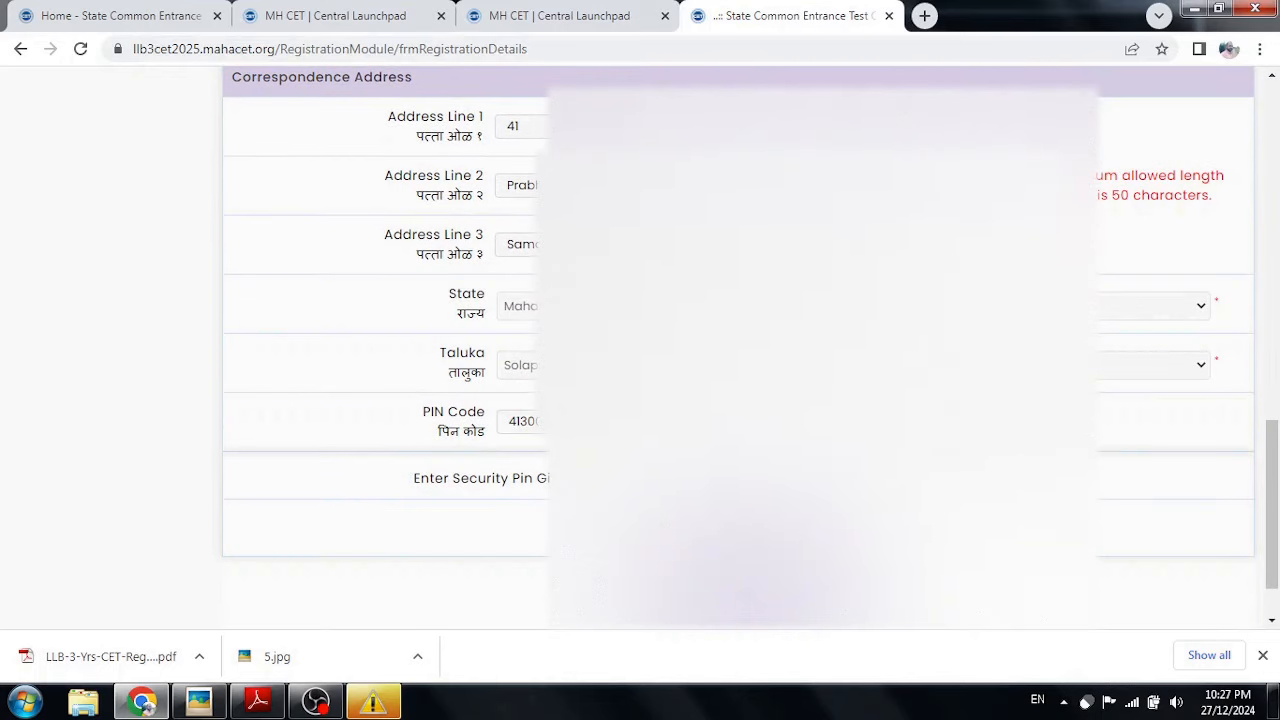
click(790, 476)
text(T)
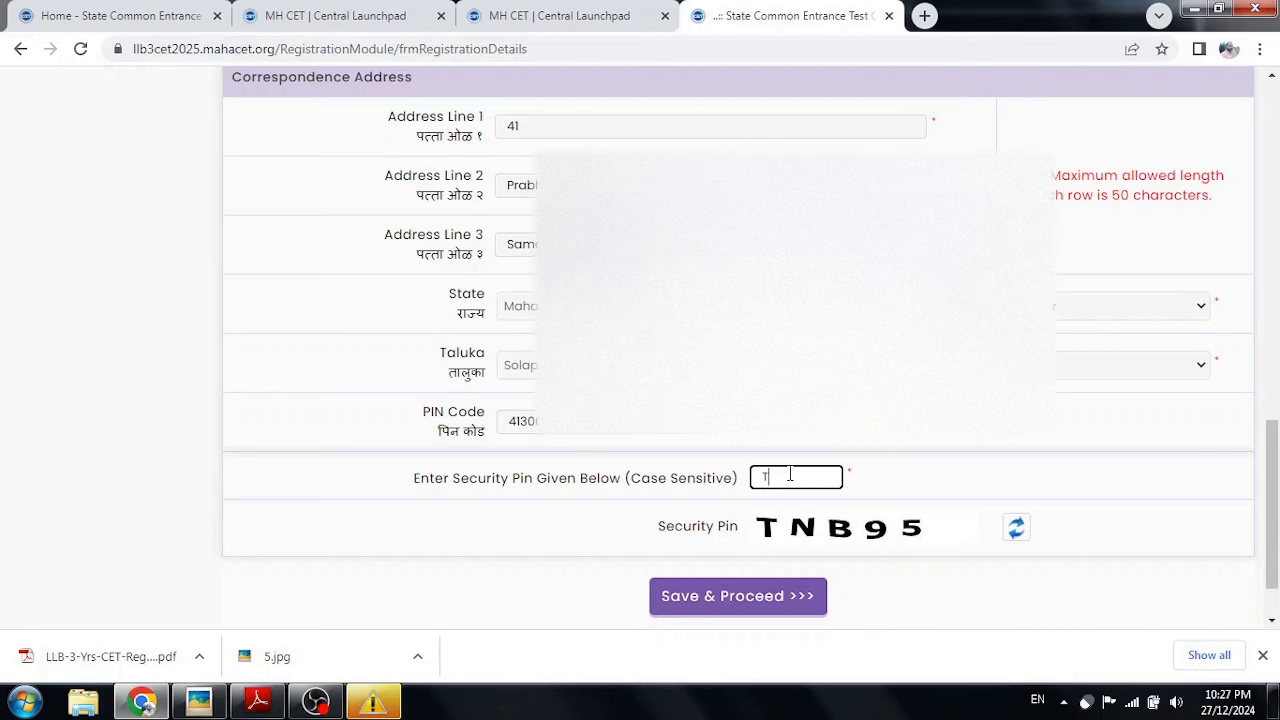
text(NB95)
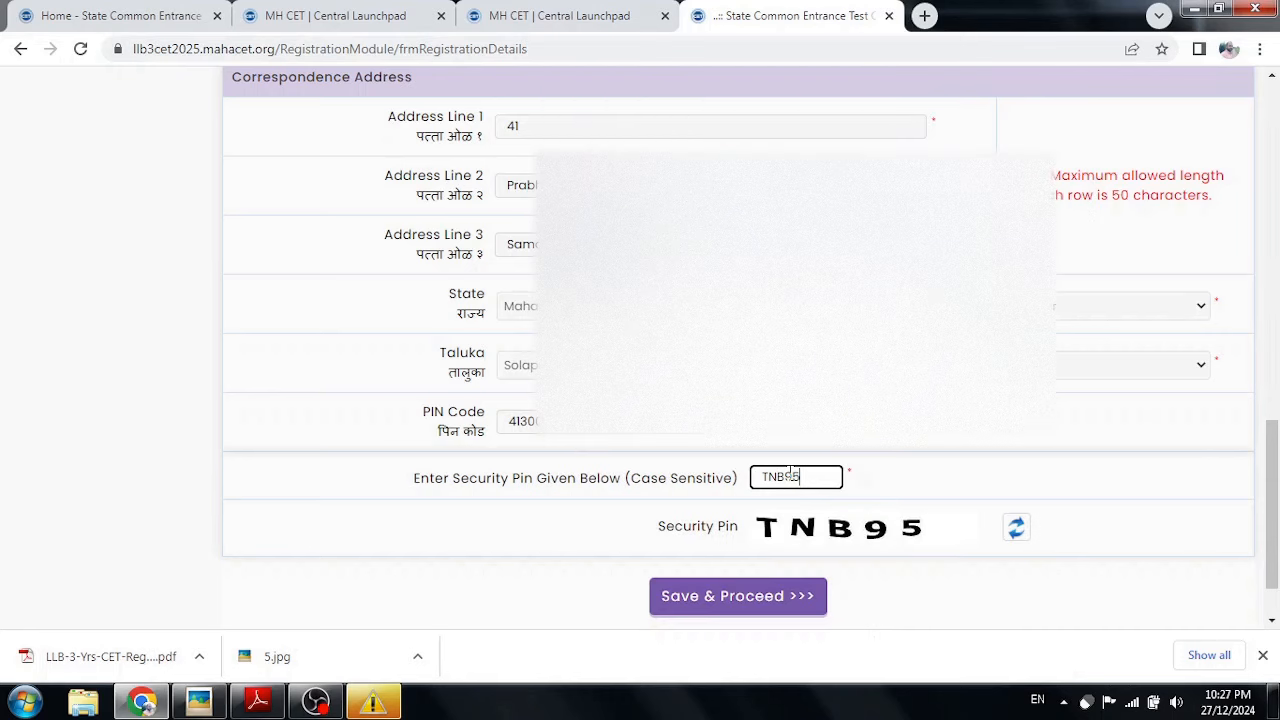
click(765, 596)
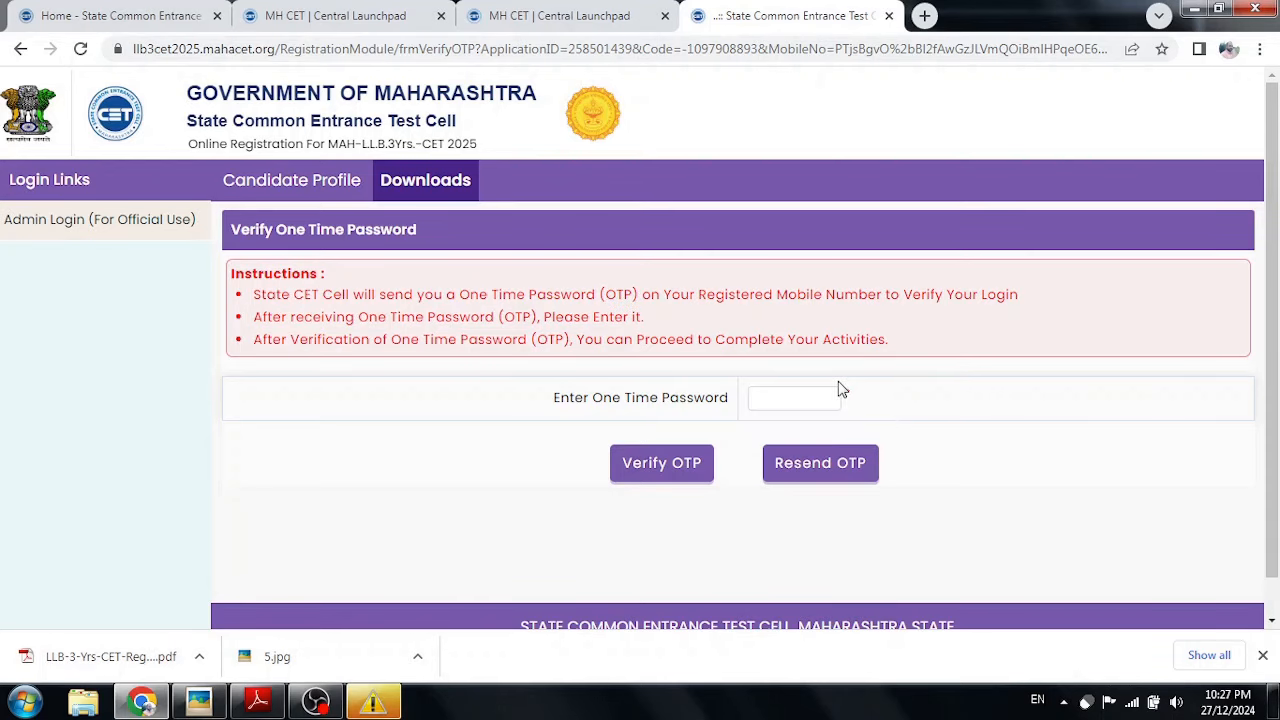
Verify the one-time password, note the Application No., and proceed to complete the application form
click(788, 397)
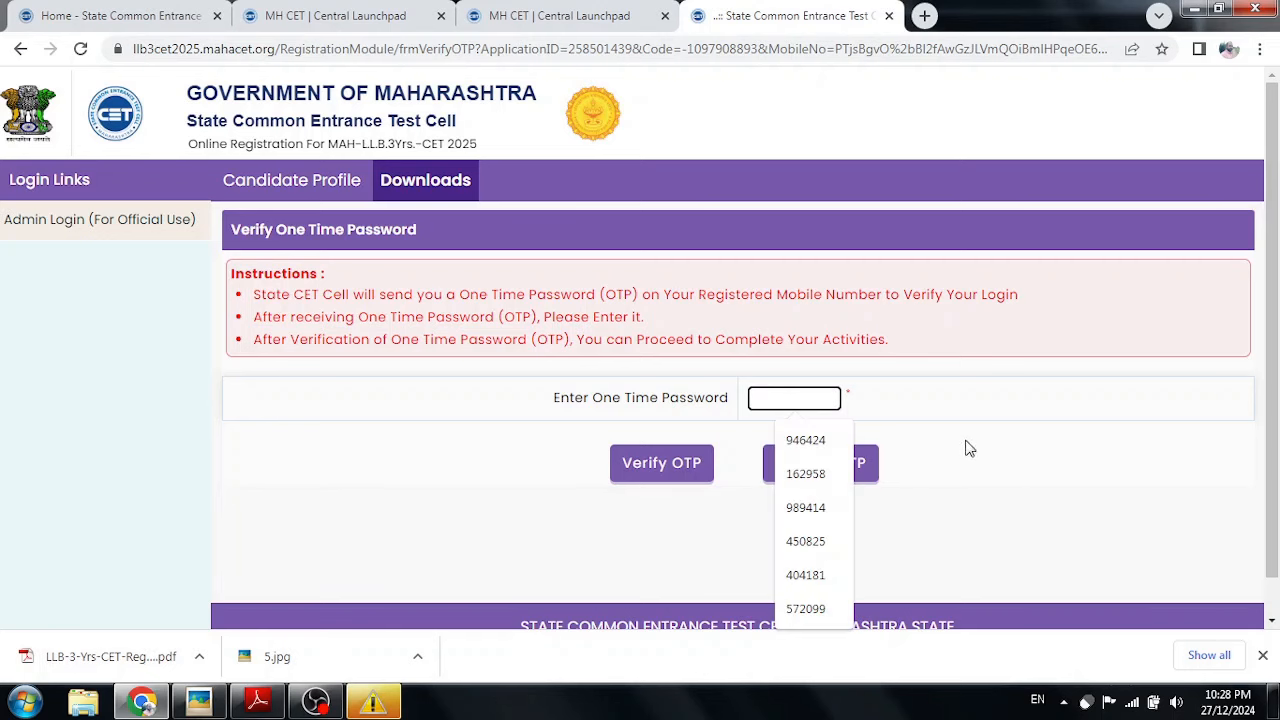
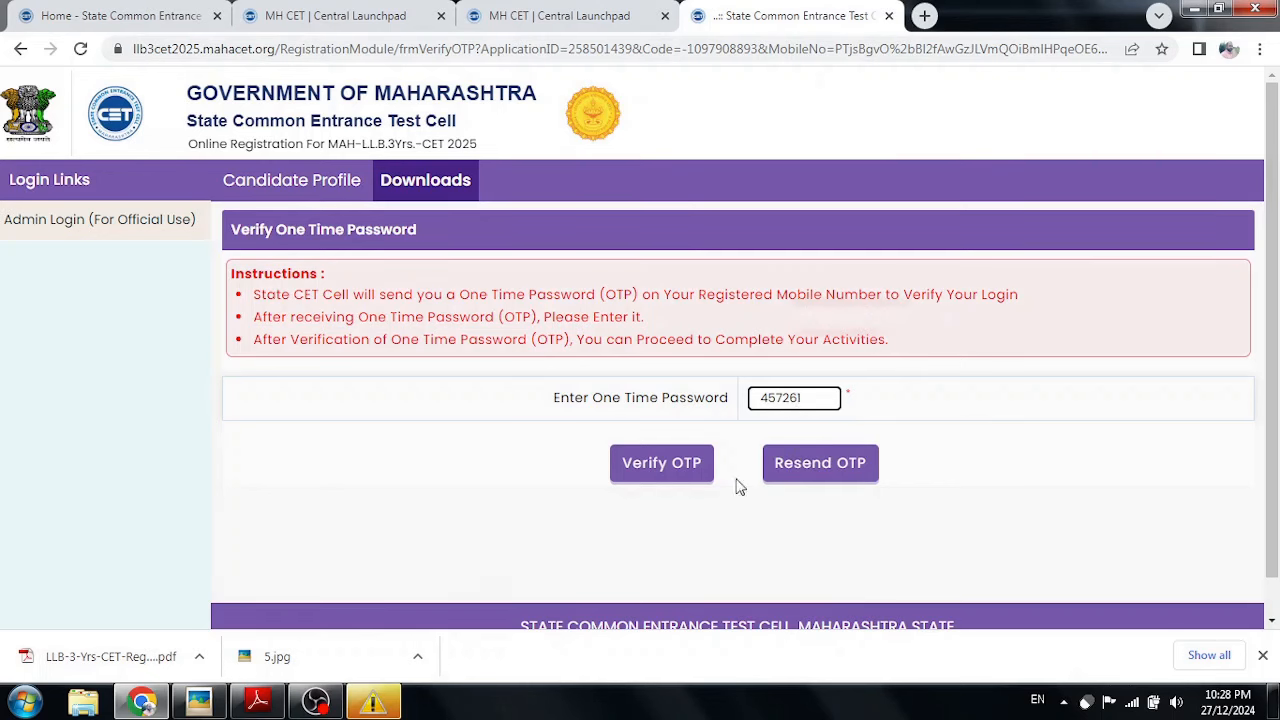
click(634, 470)
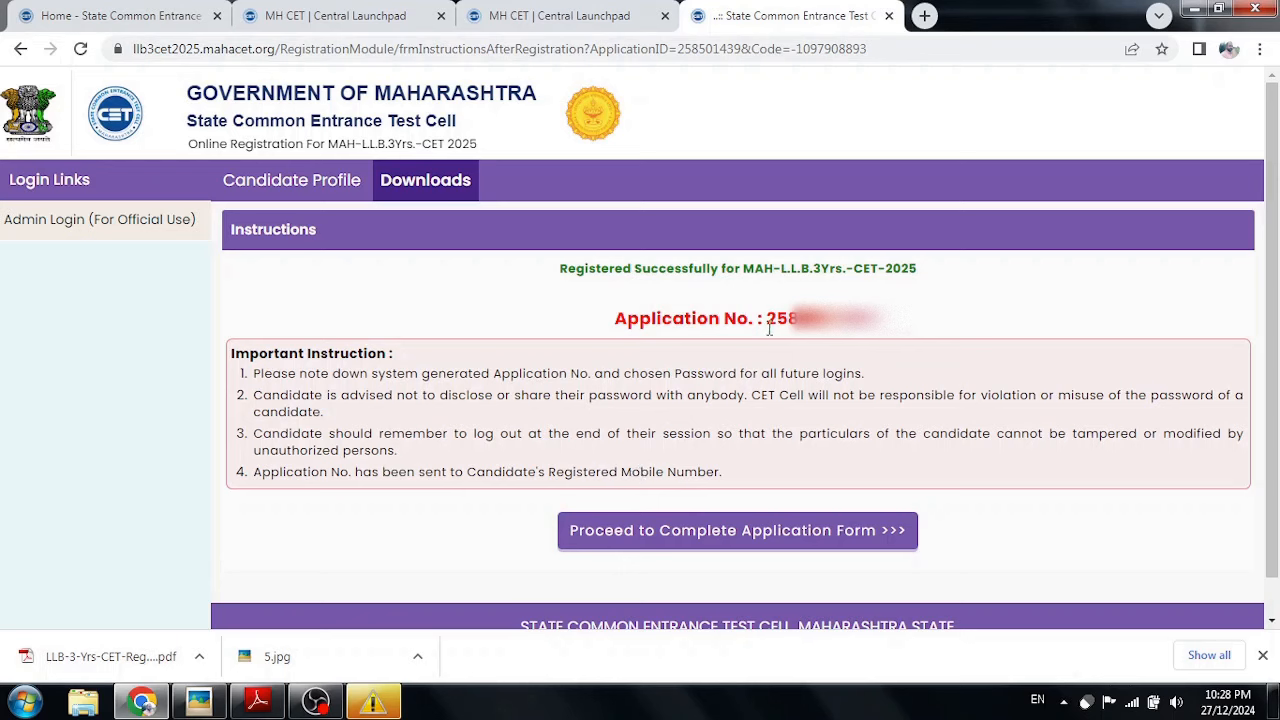
drag(766, 318, 870, 336)
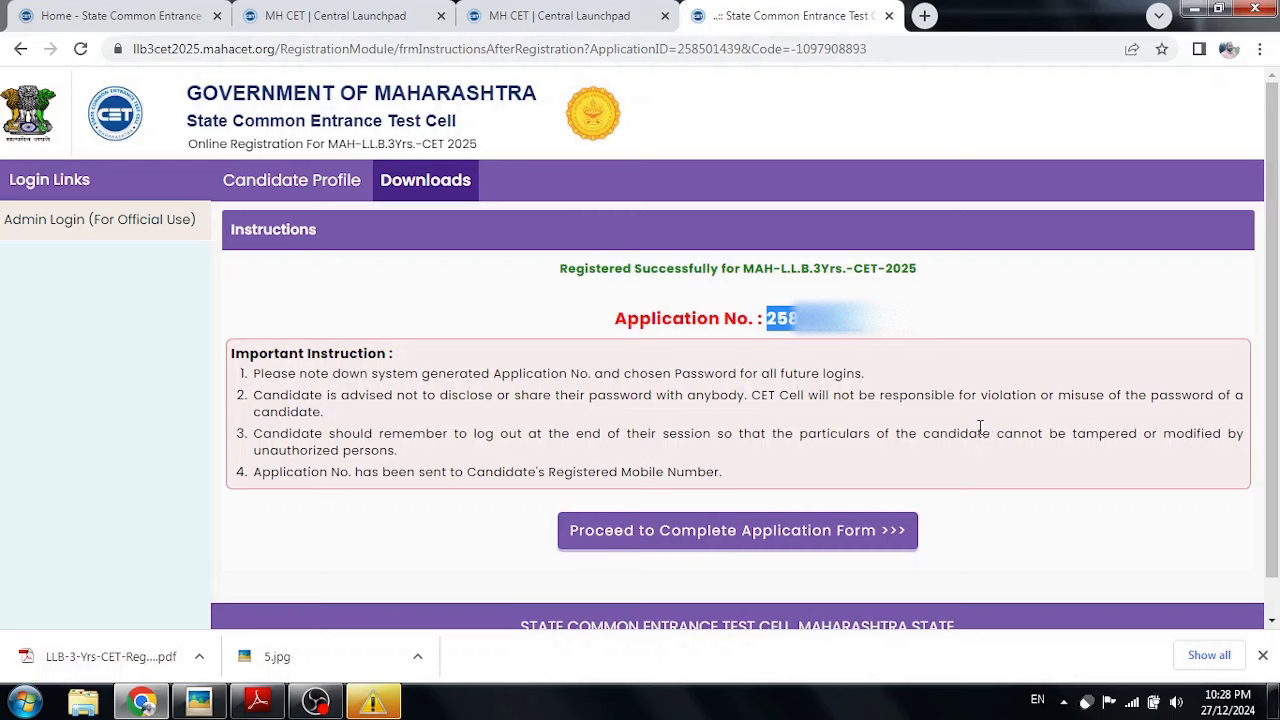
click(758, 541)
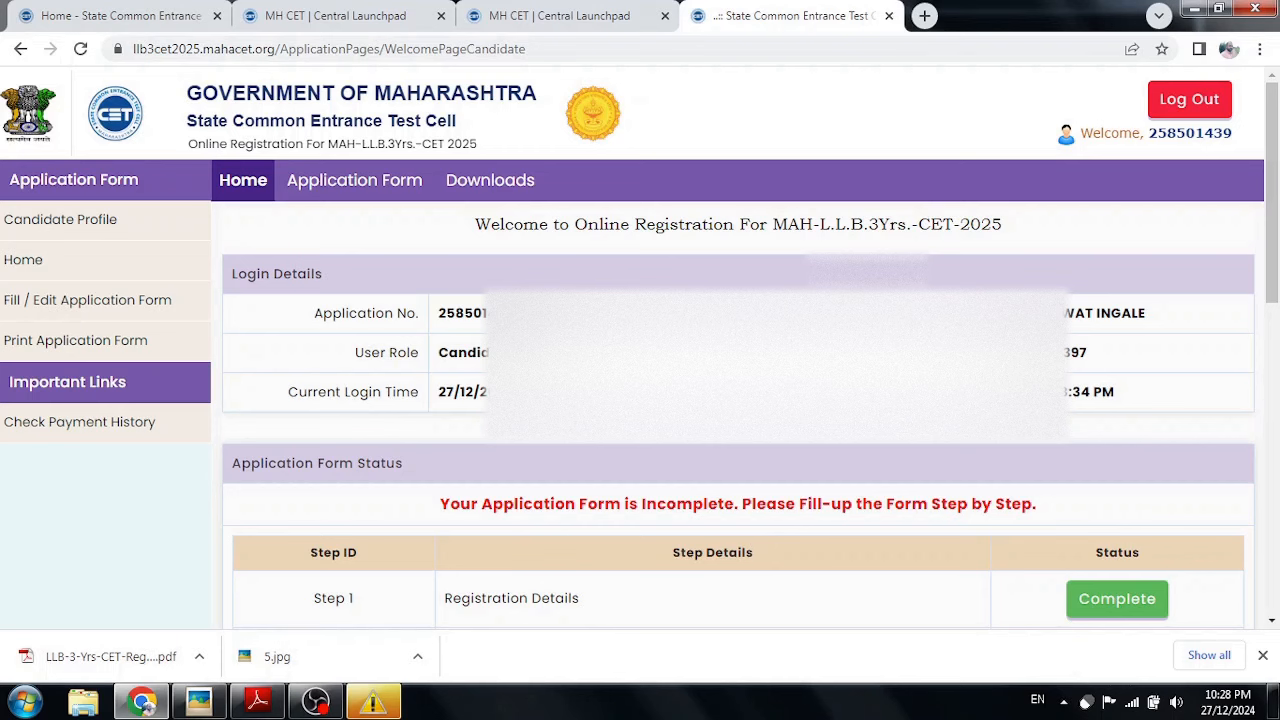
Review the step list and open Step 2, Domicile and Other Reservation Details
scroll(552, 385, down, 6)
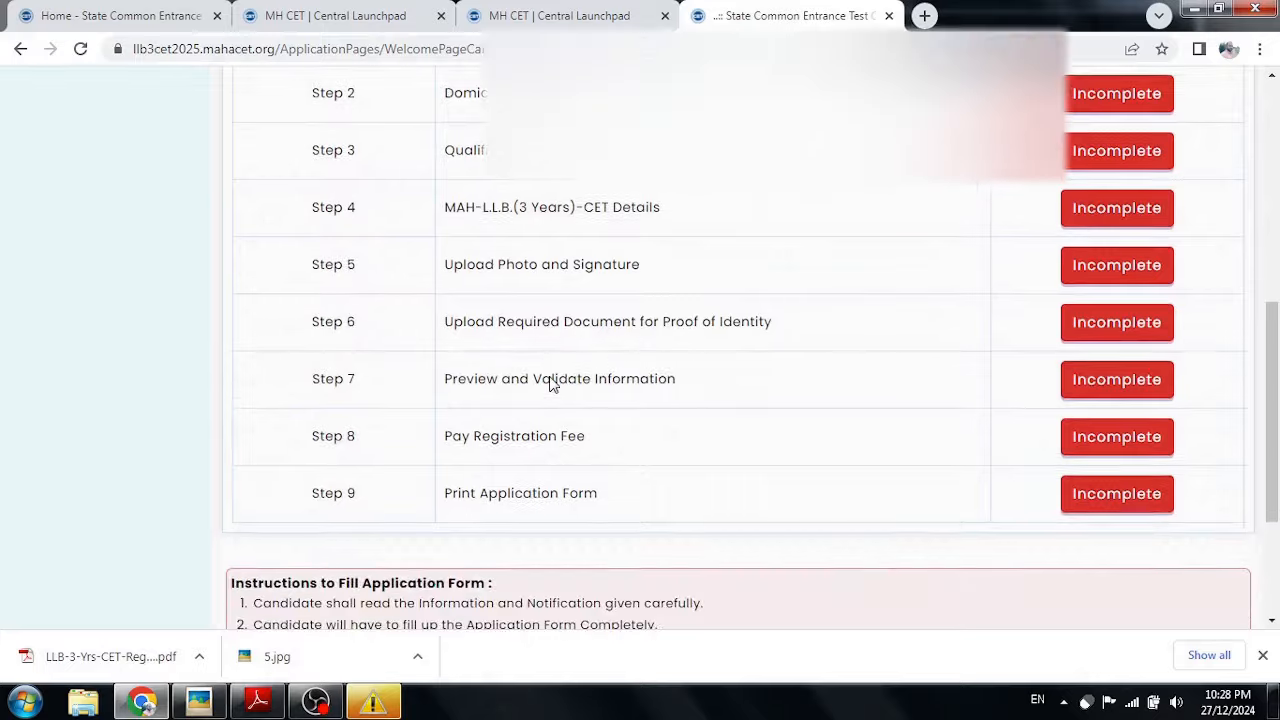
scroll(552, 385, down, 2)
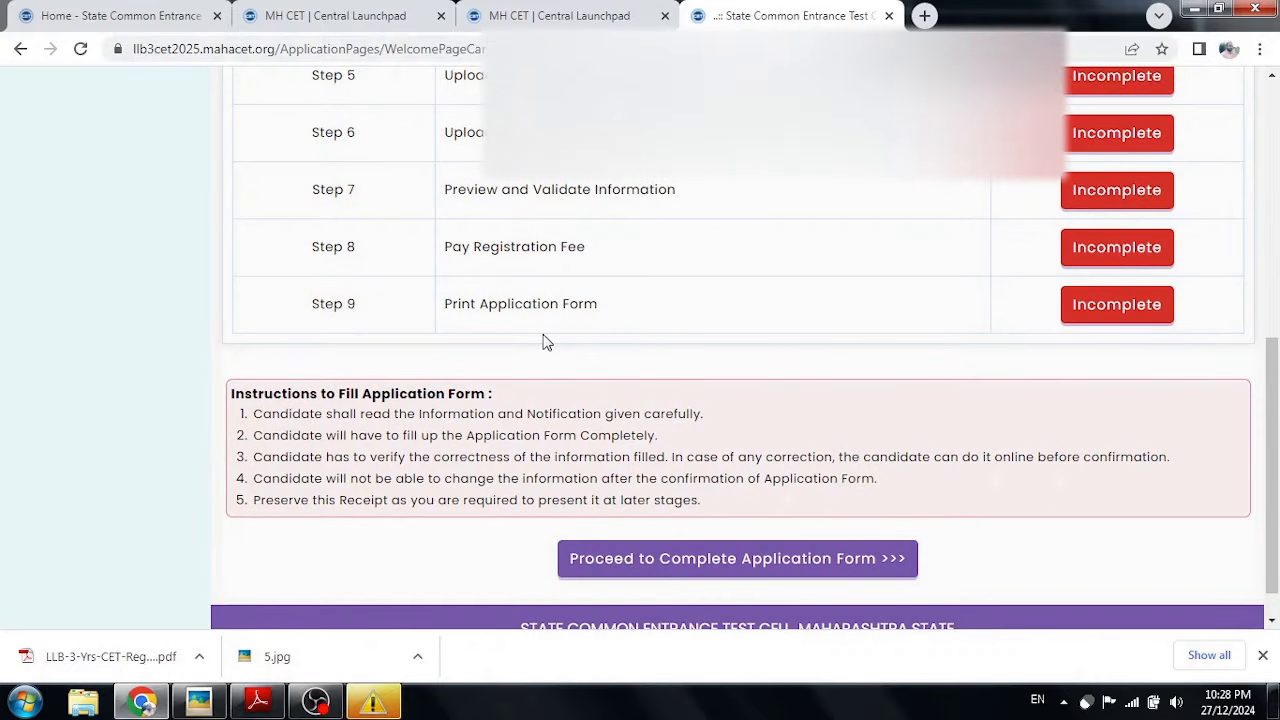
scroll(547, 342, up, 2)
scroll(550, 355, up, 1)
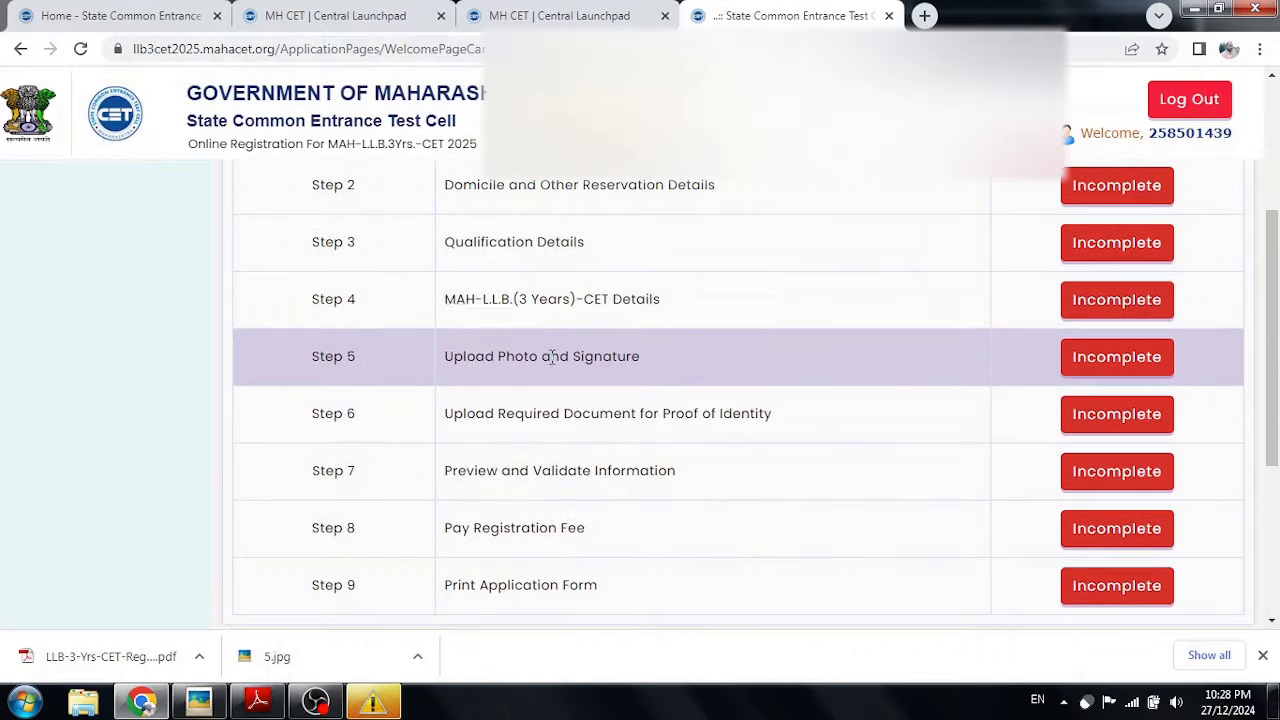
scroll(552, 356, up, 1)
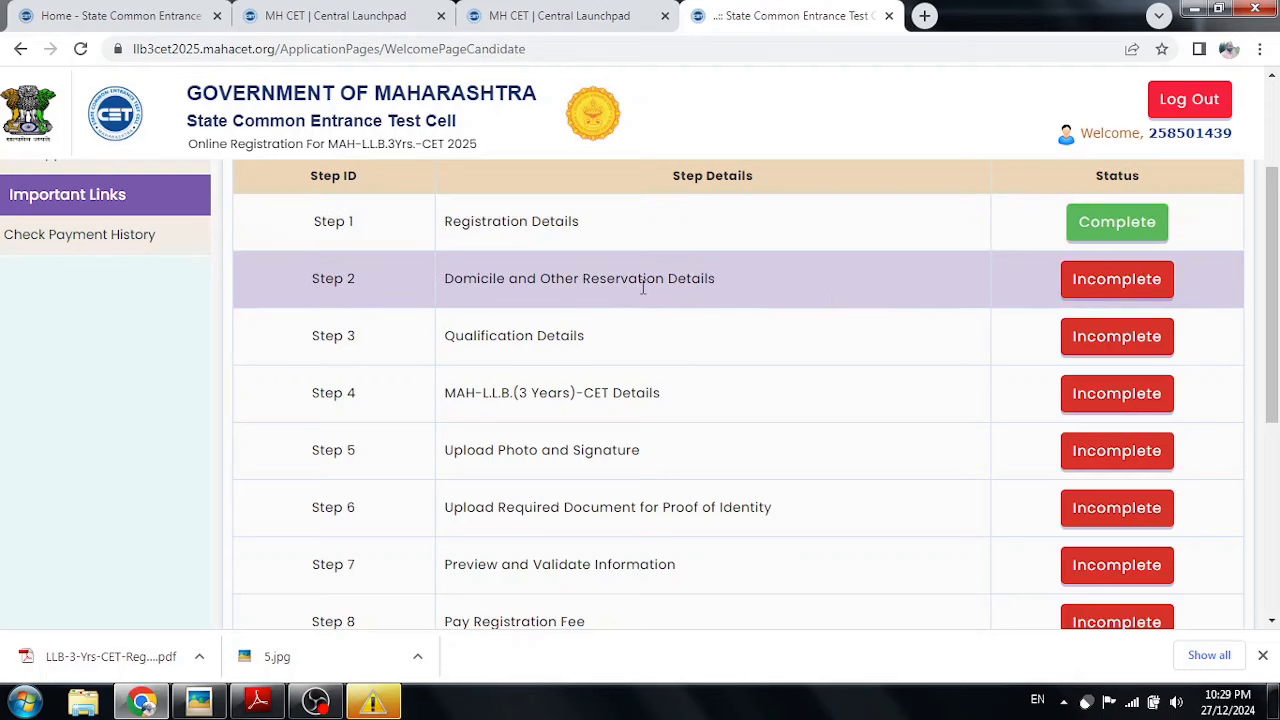
click(1133, 285)
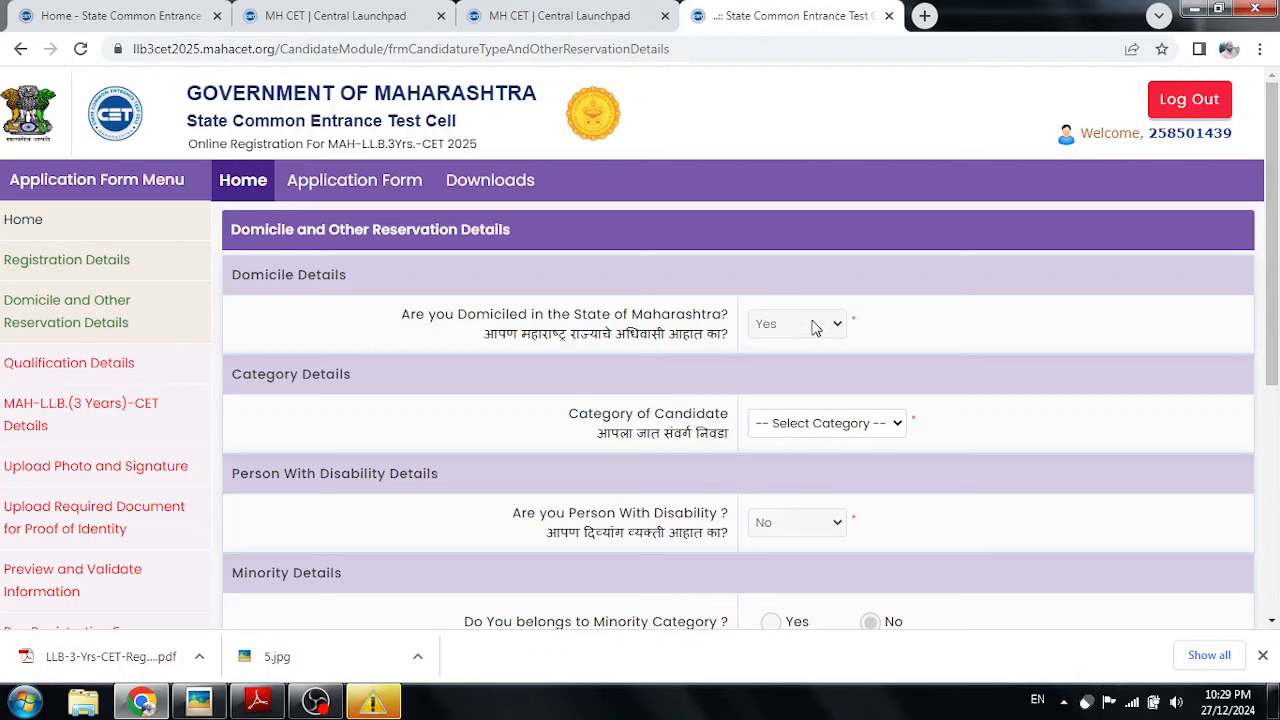
Choose ST as the Category of Candidate and dismiss the caste certificate alert
click(817, 428)
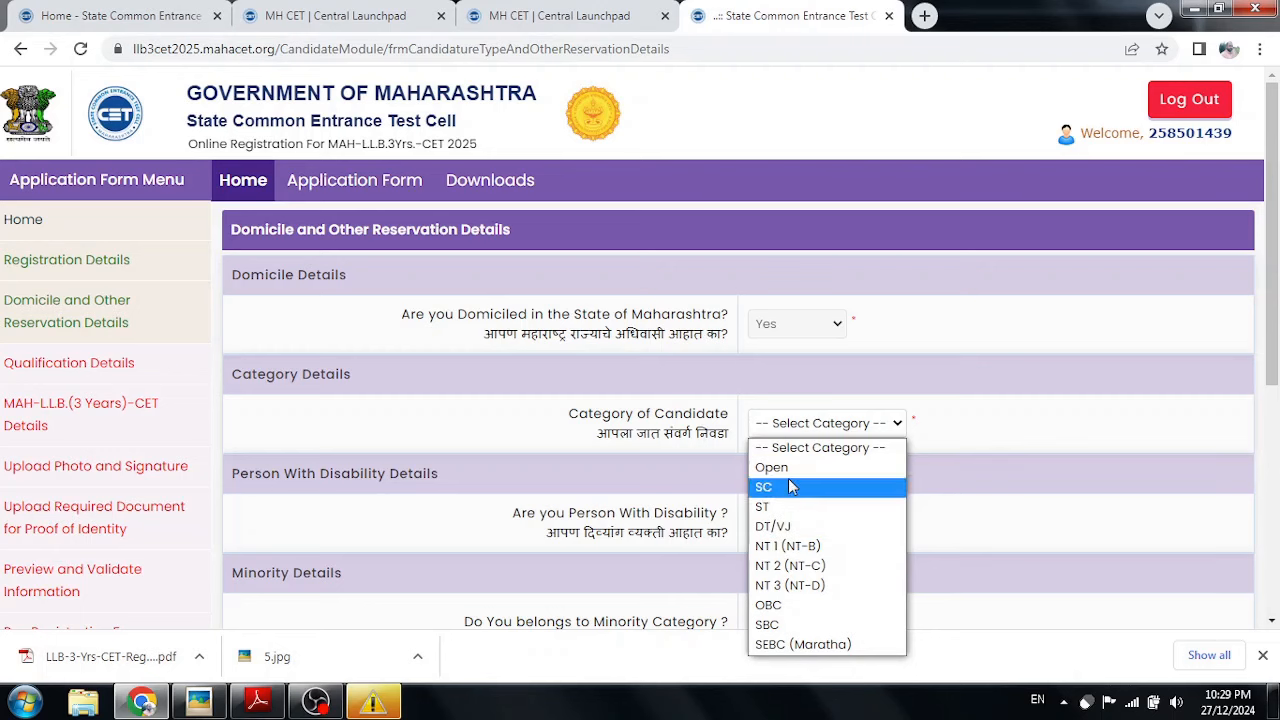
click(772, 507)
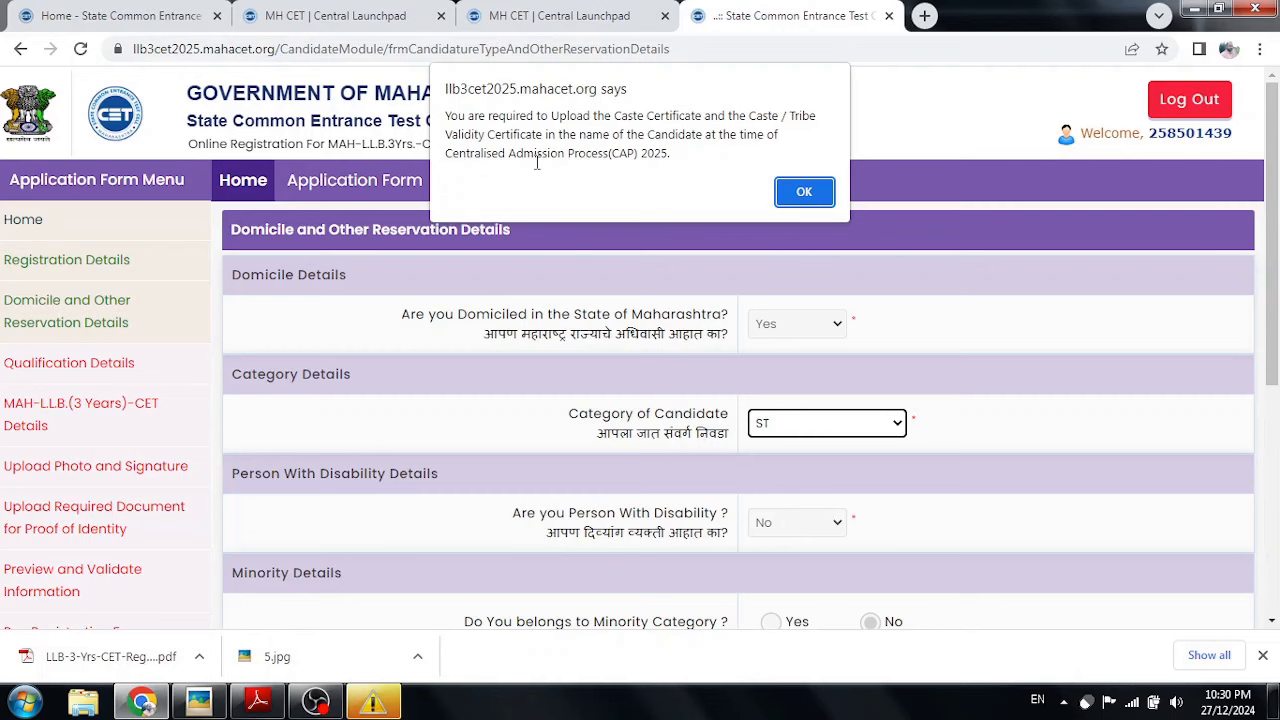
click(804, 191)
scroll(808, 350, down, 1)
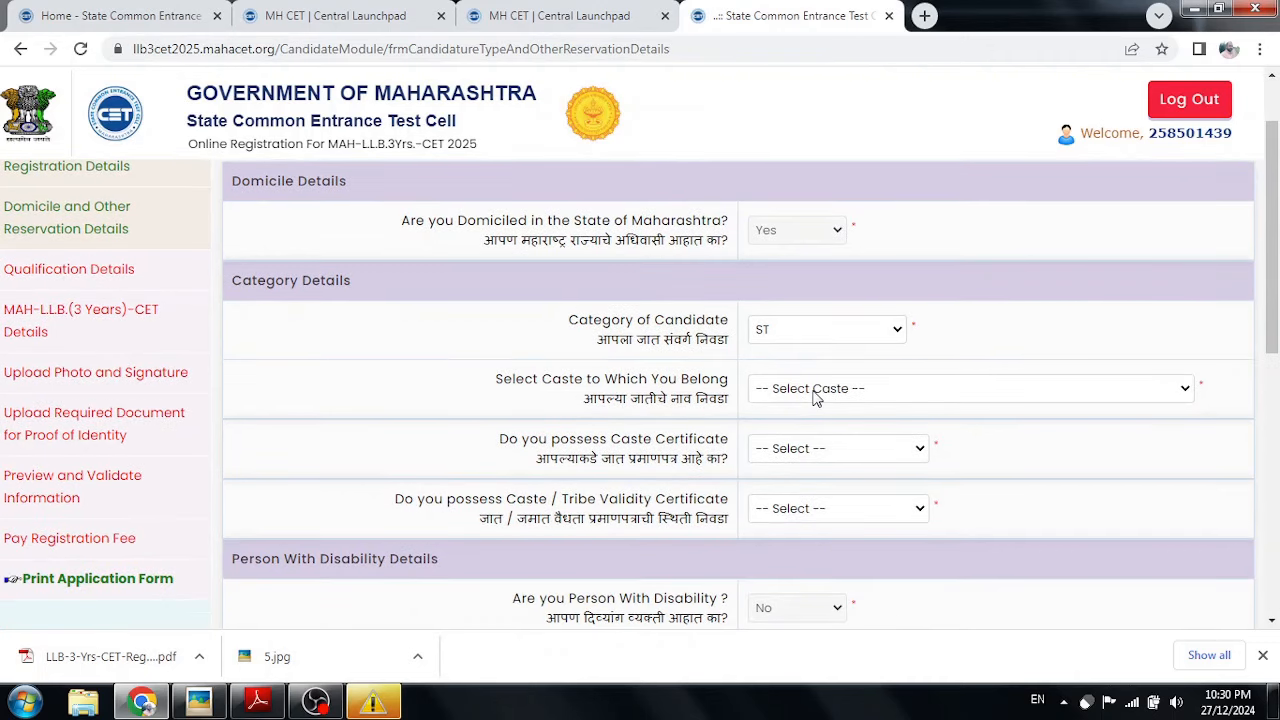
Select caste Baiga (2) and set the caste certificate status to Applied but Not Received
click(813, 392)
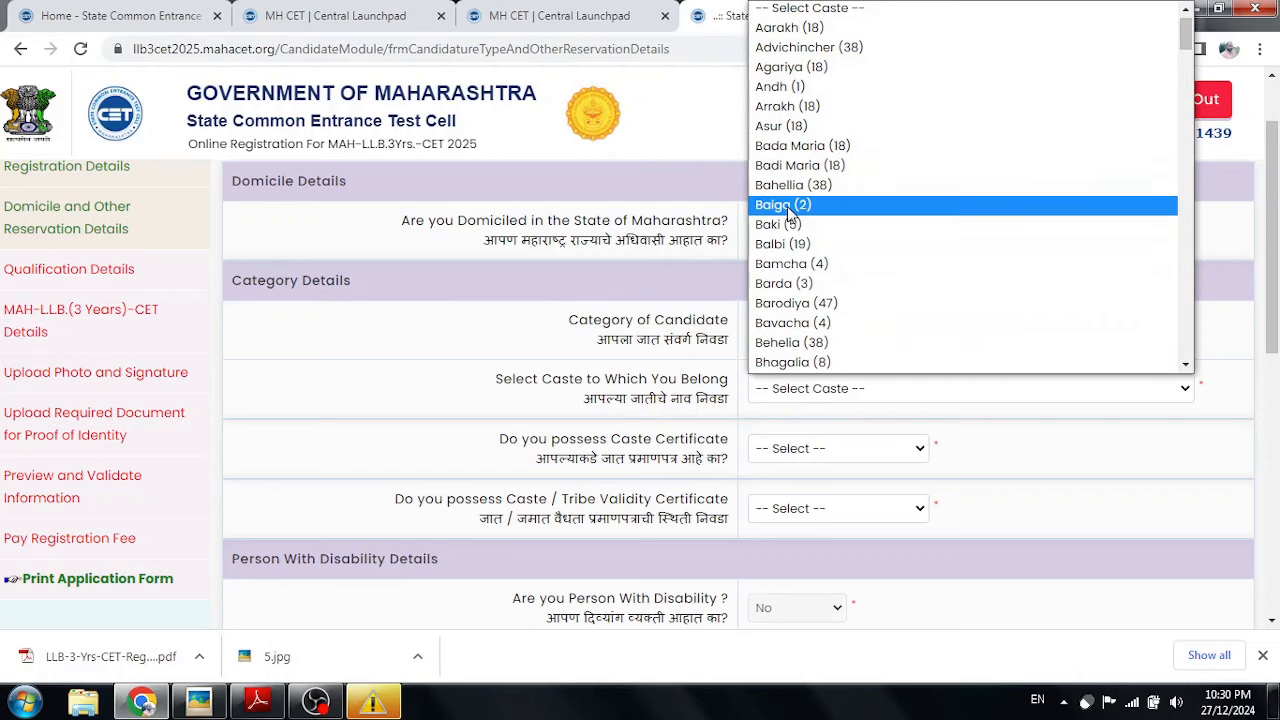
click(787, 205)
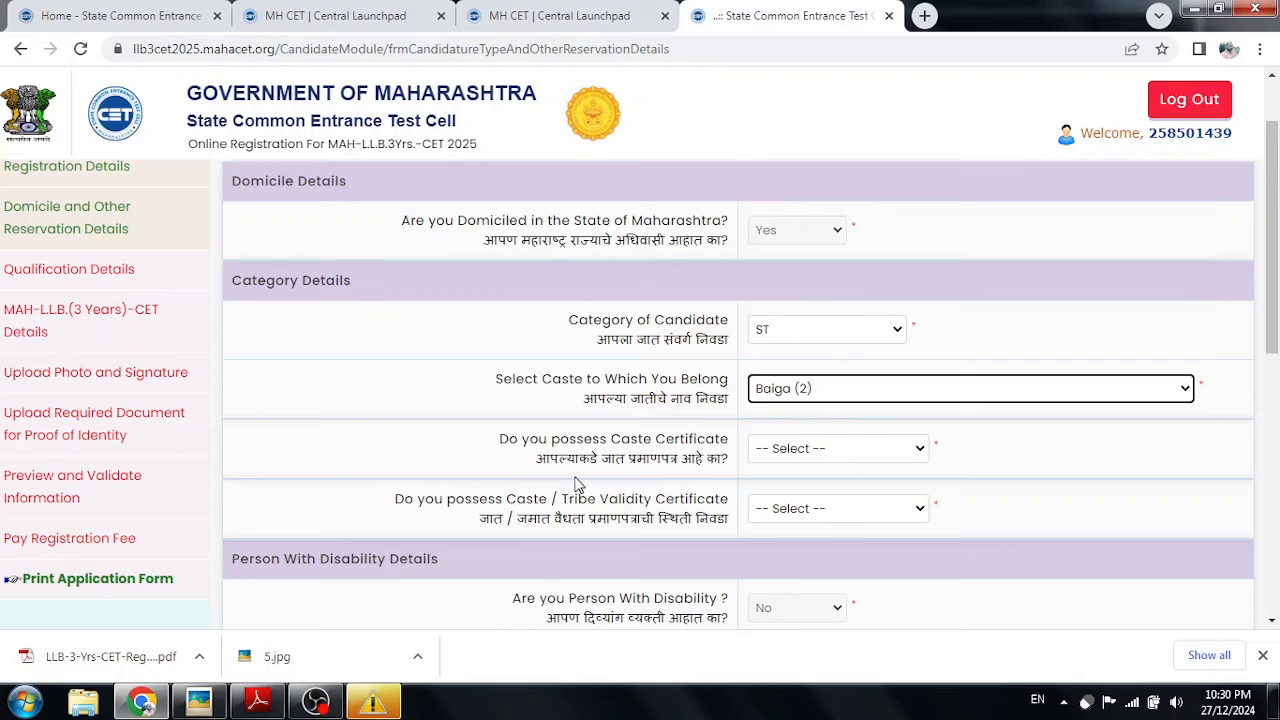
click(817, 450)
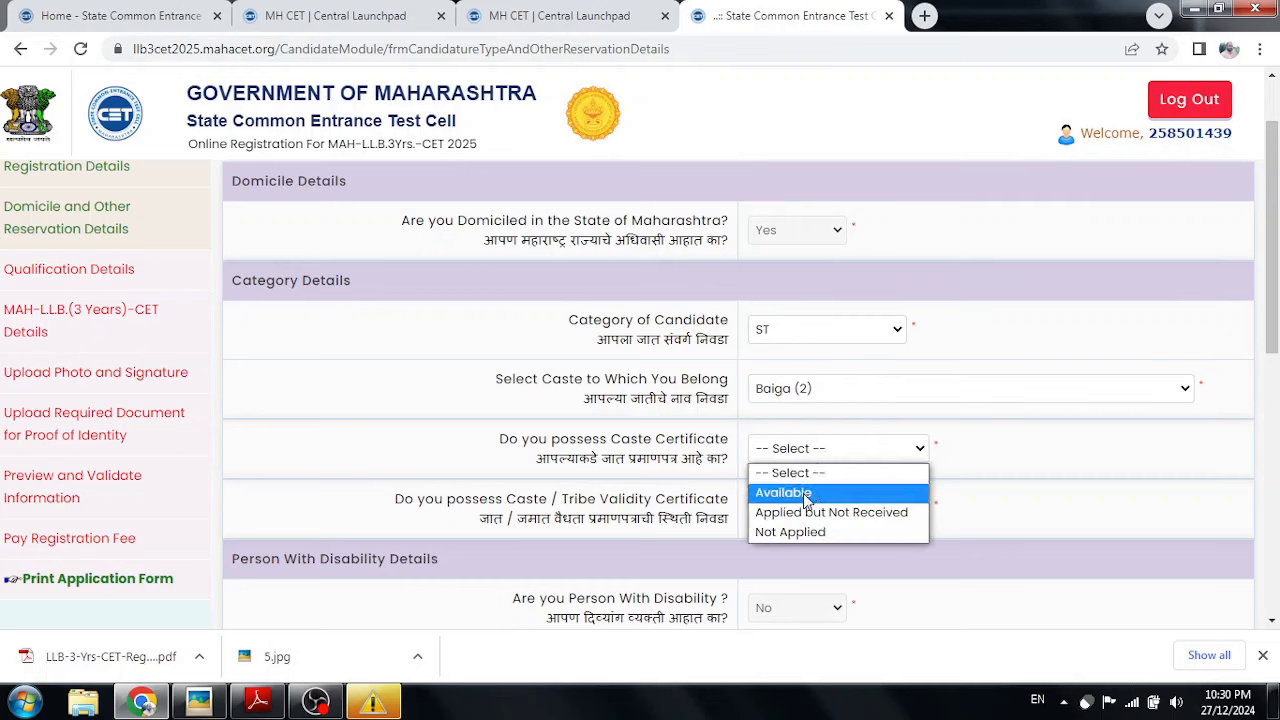
click(806, 494)
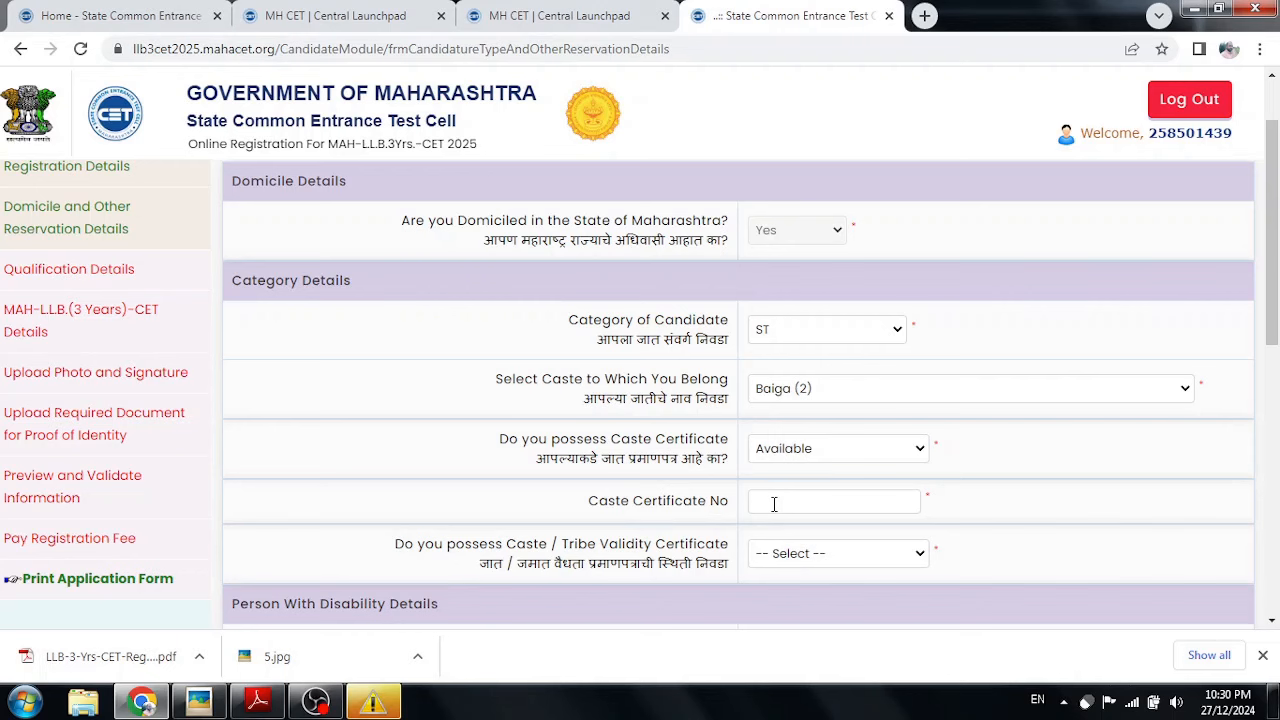
click(783, 452)
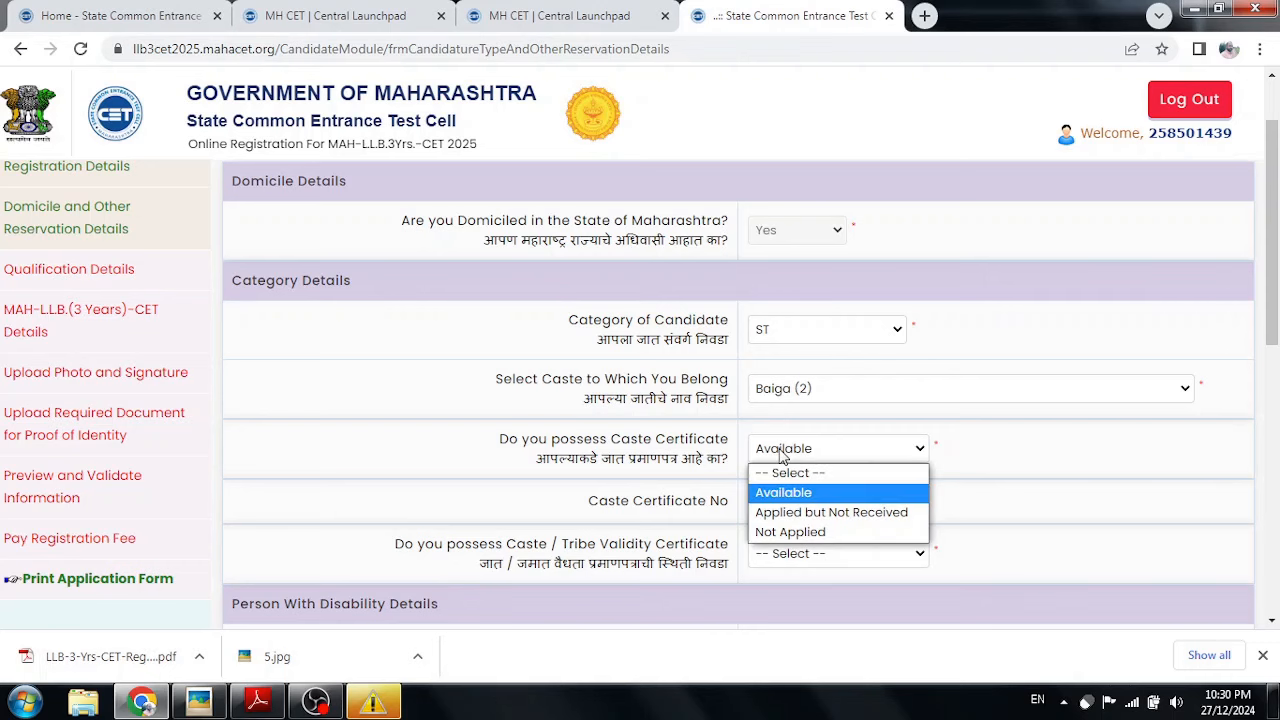
click(785, 532)
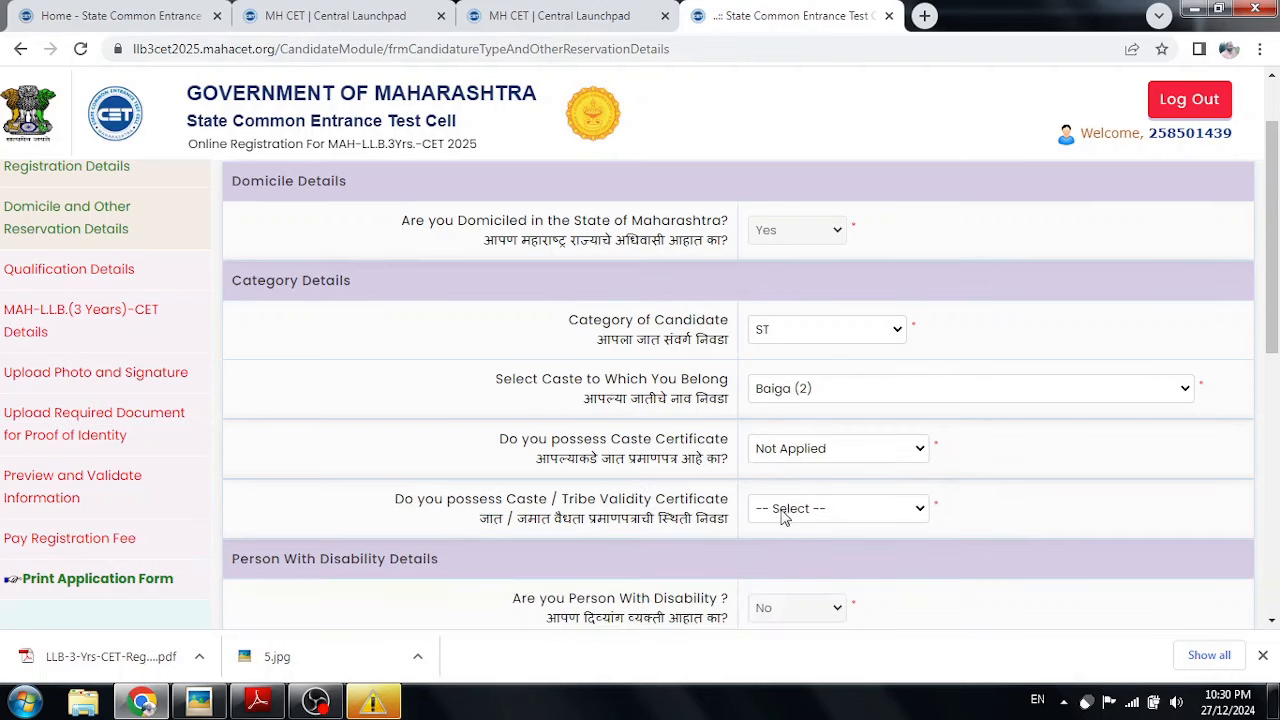
click(808, 456)
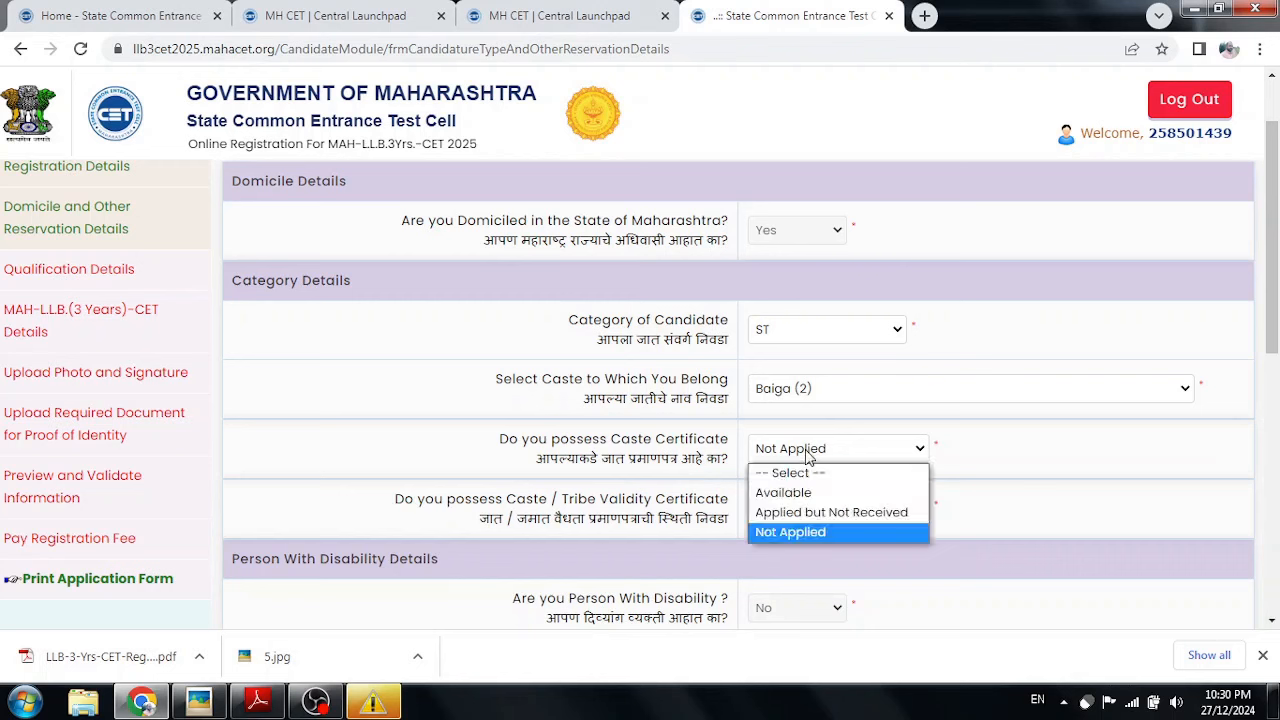
click(799, 513)
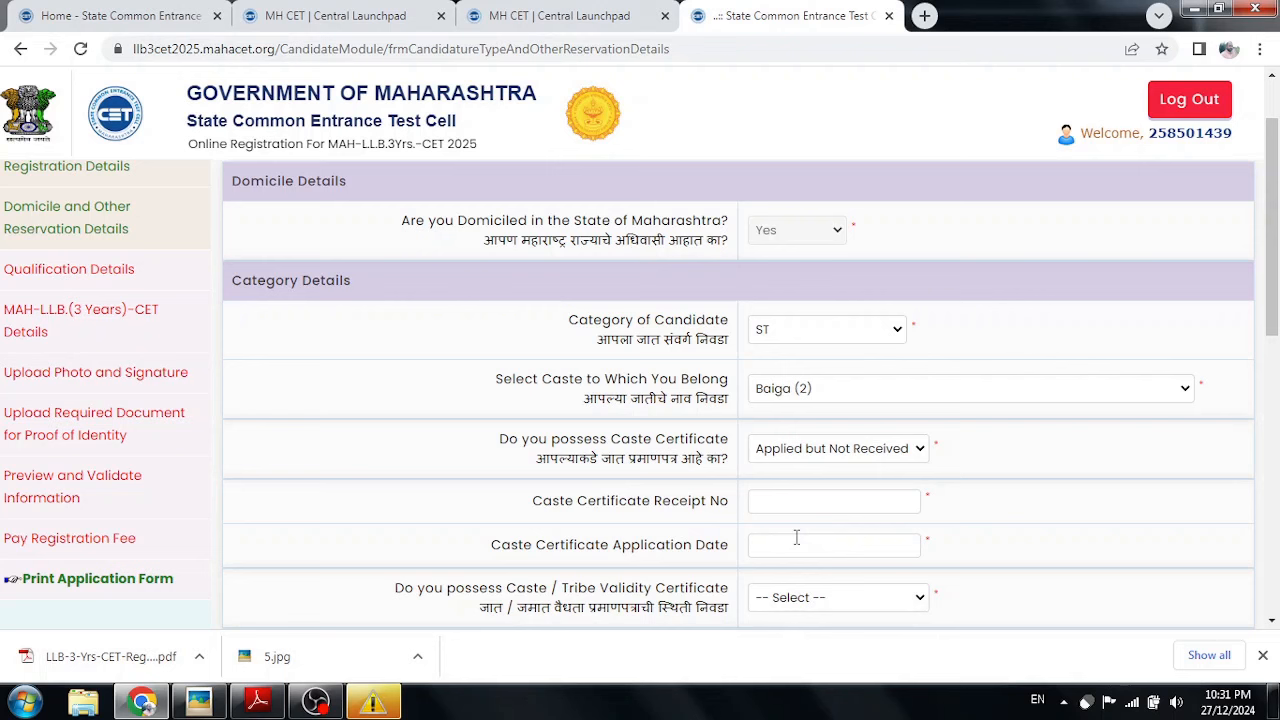
Switch the category to SEBC (Maratha), accept the certificate notice, and pick Maratha as caste
click(811, 336)
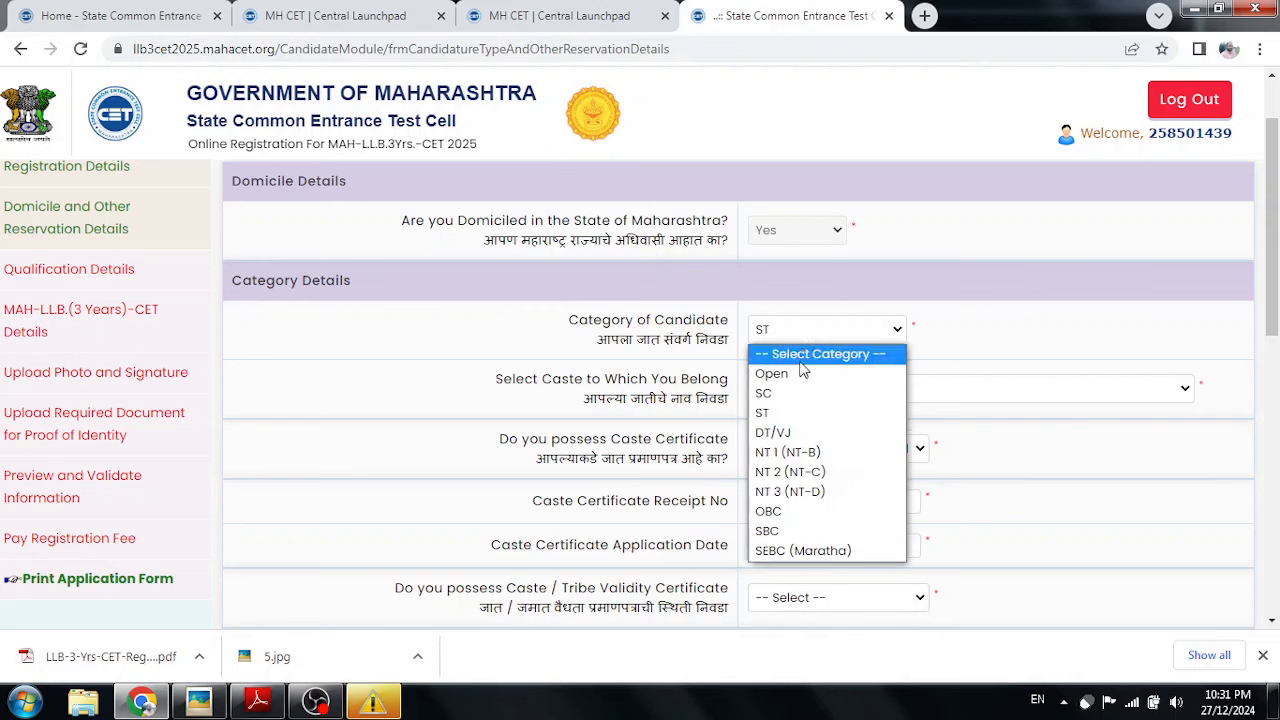
click(815, 552)
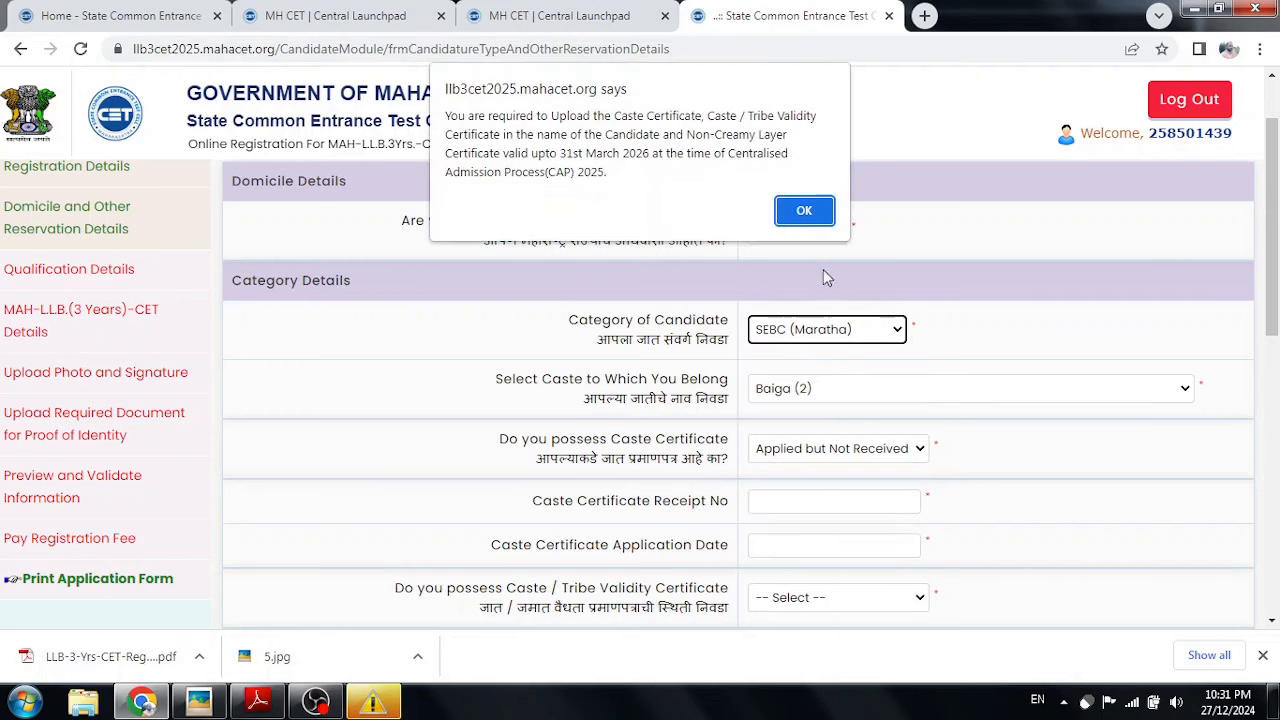
click(804, 210)
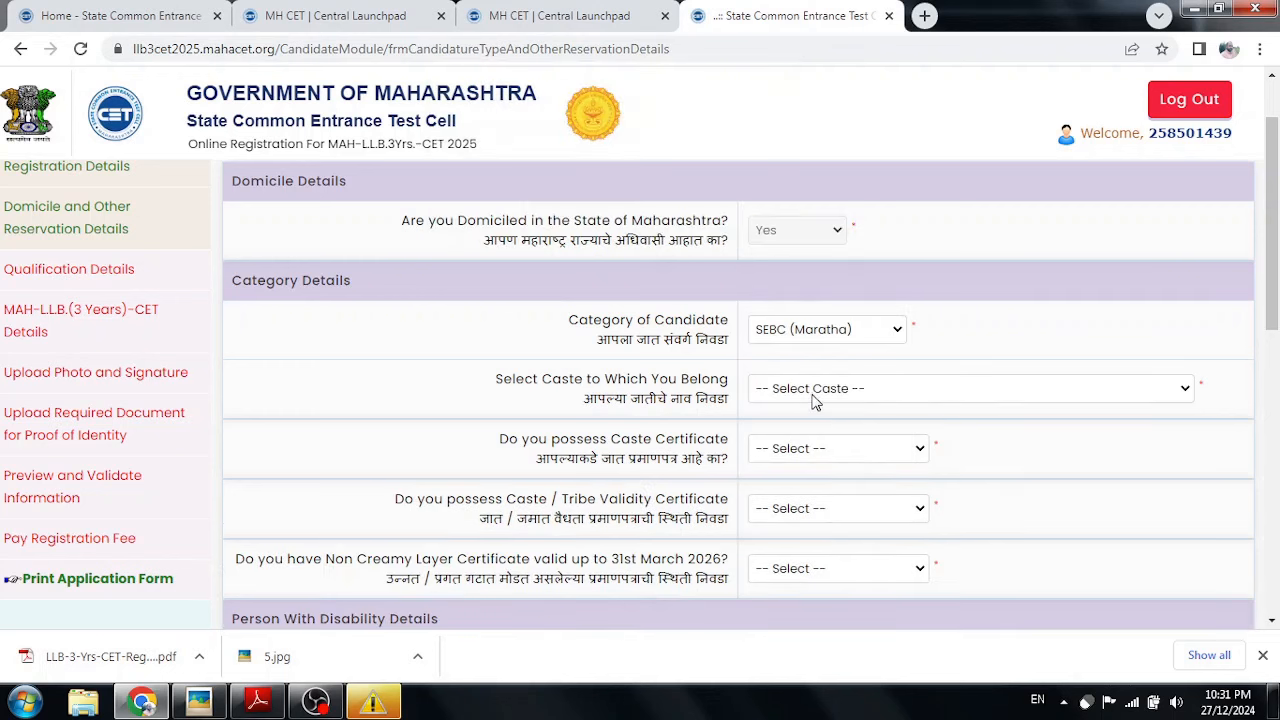
click(815, 390)
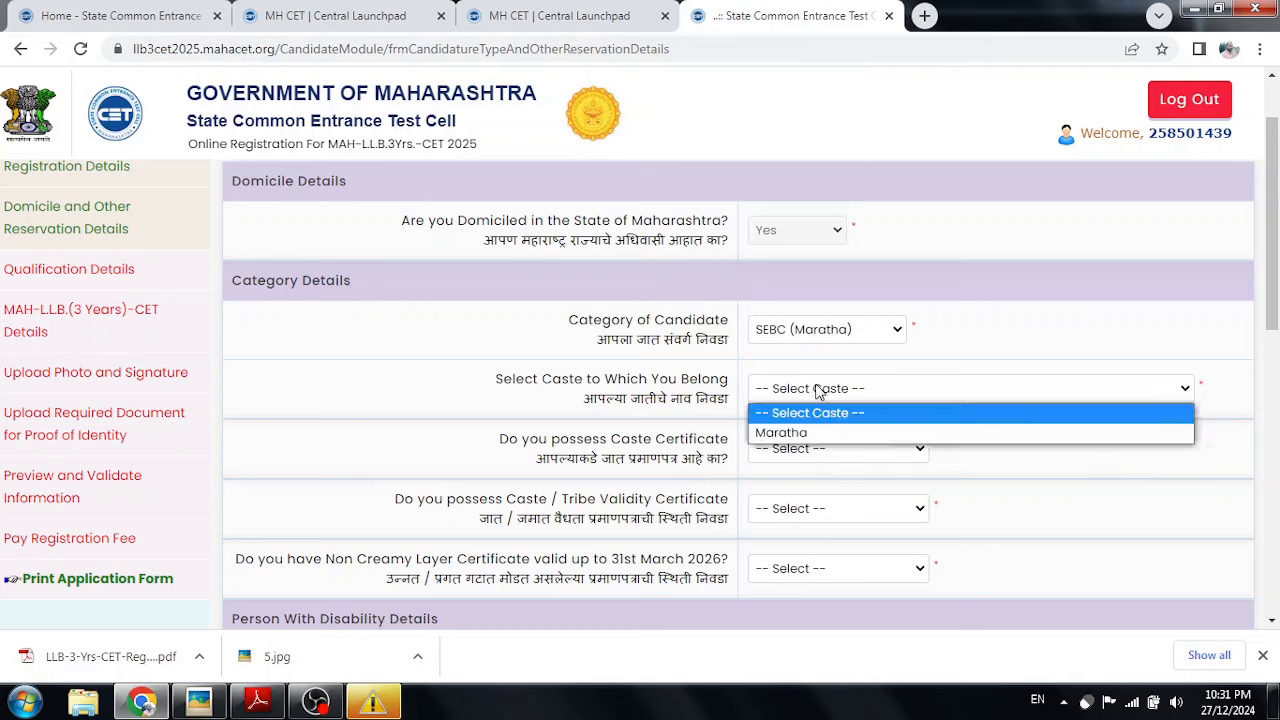
click(806, 434)
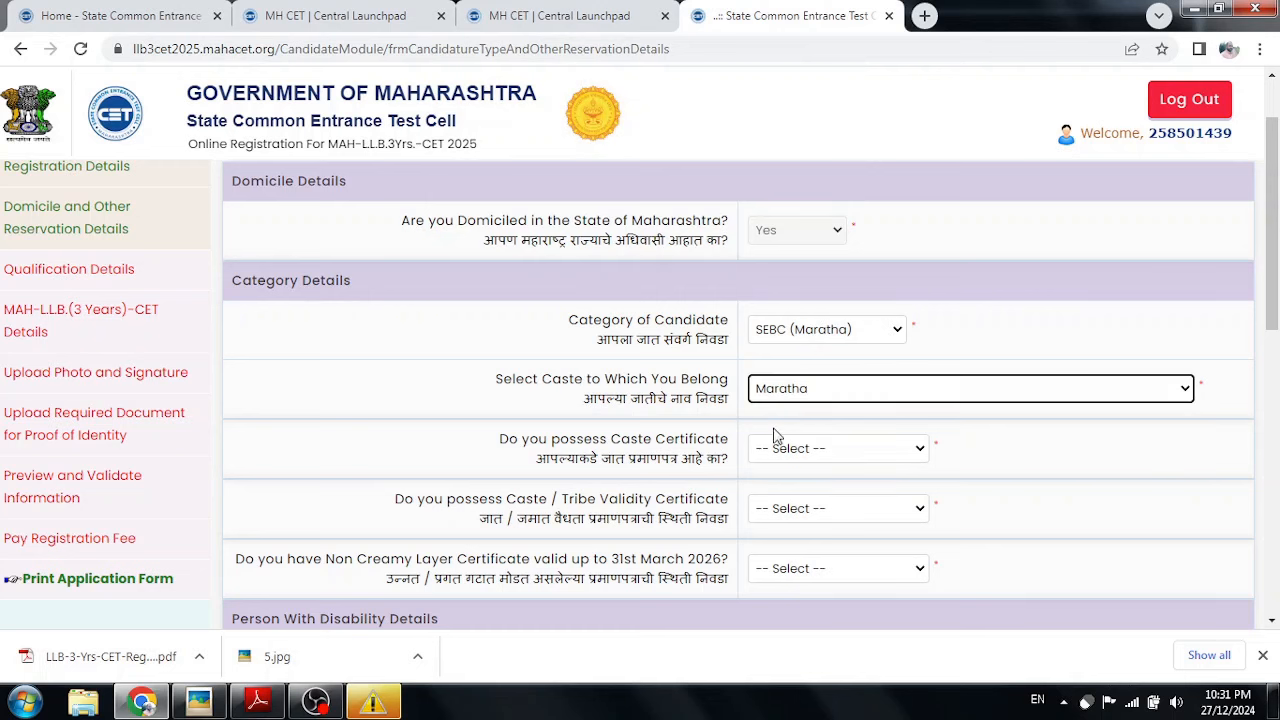
Leave the caste certificate status unset and change the category to Open
click(781, 453)
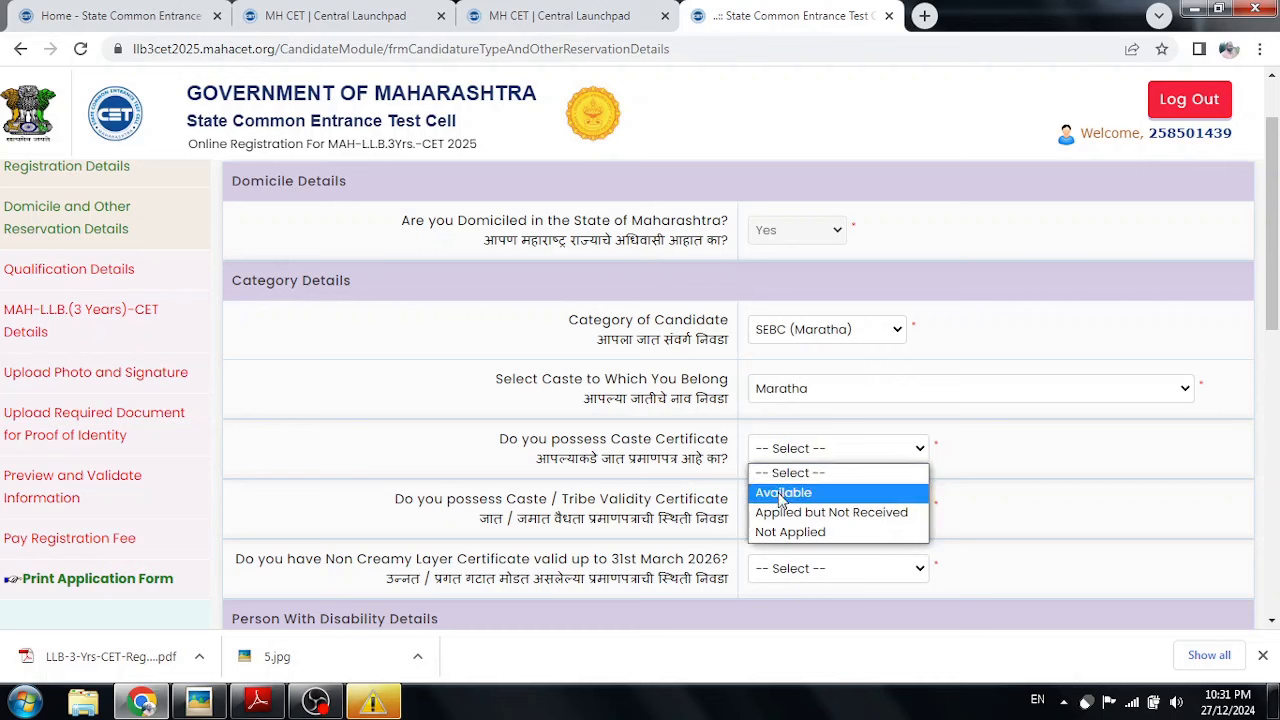
click(672, 520)
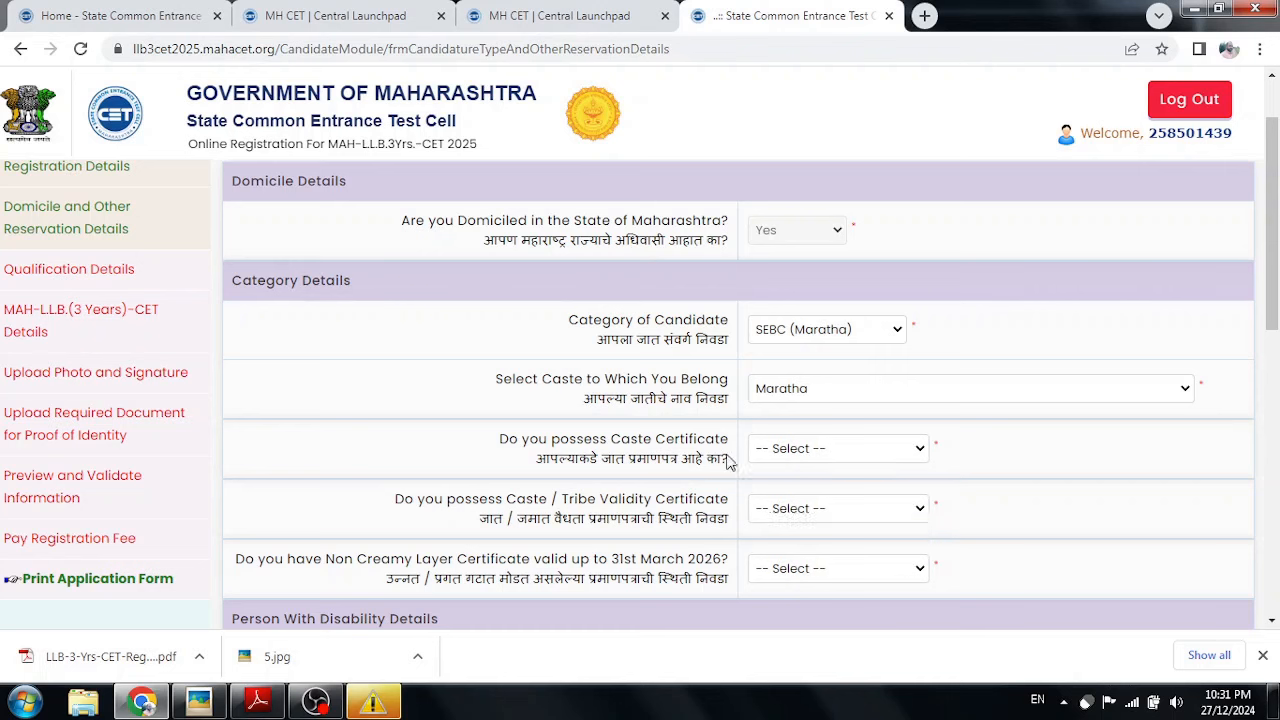
click(828, 329)
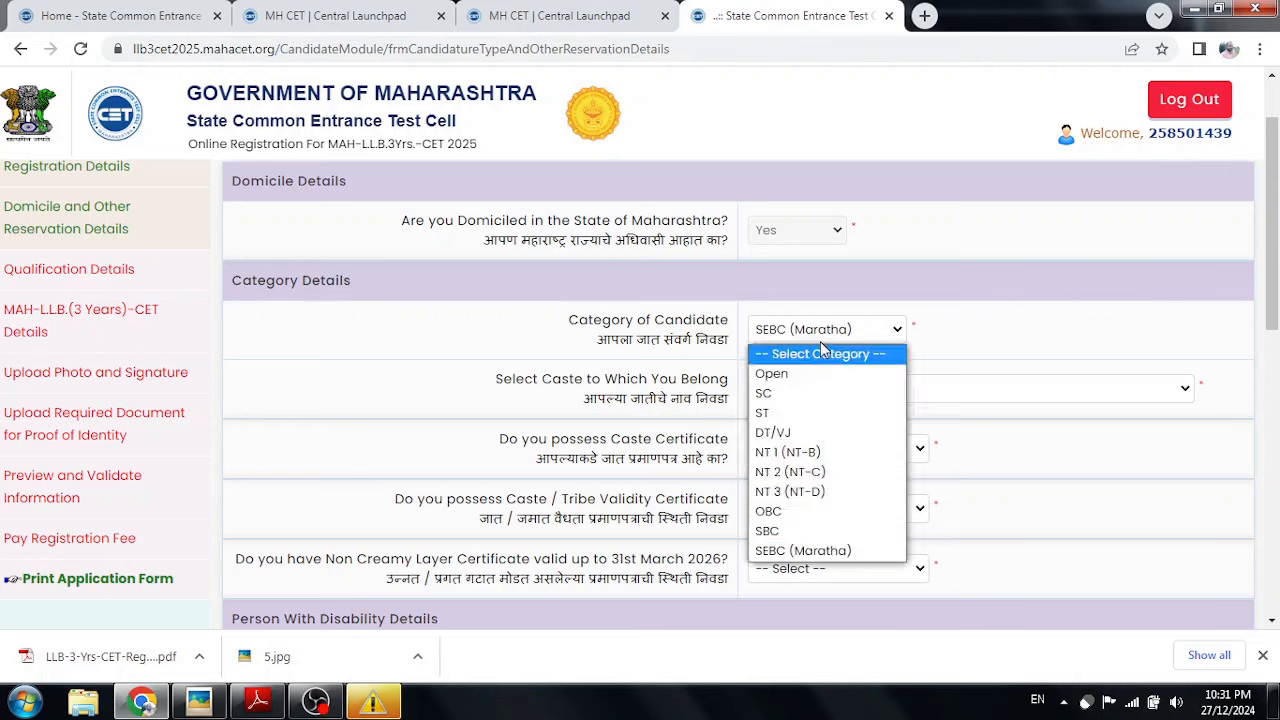
click(809, 373)
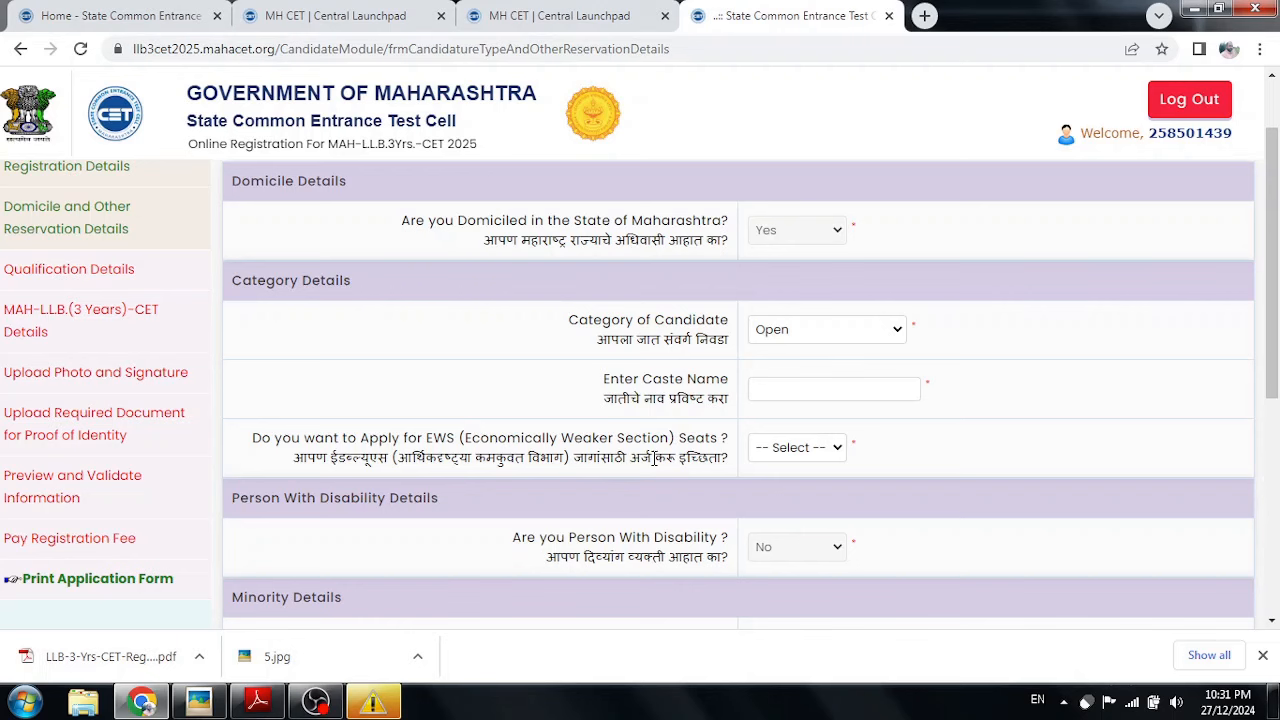
Answer Yes to Apply for EWS Seats and accept the EWS eligibility certificate alert
click(818, 452)
click(783, 512)
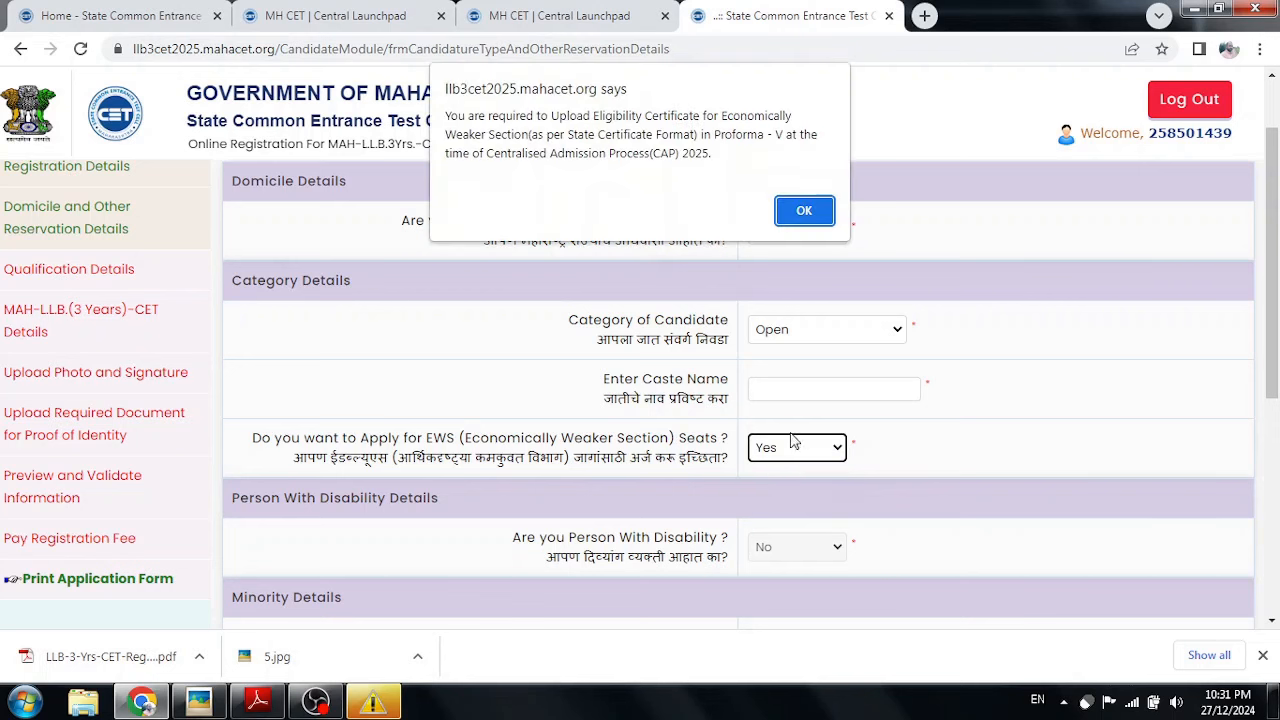
click(803, 213)
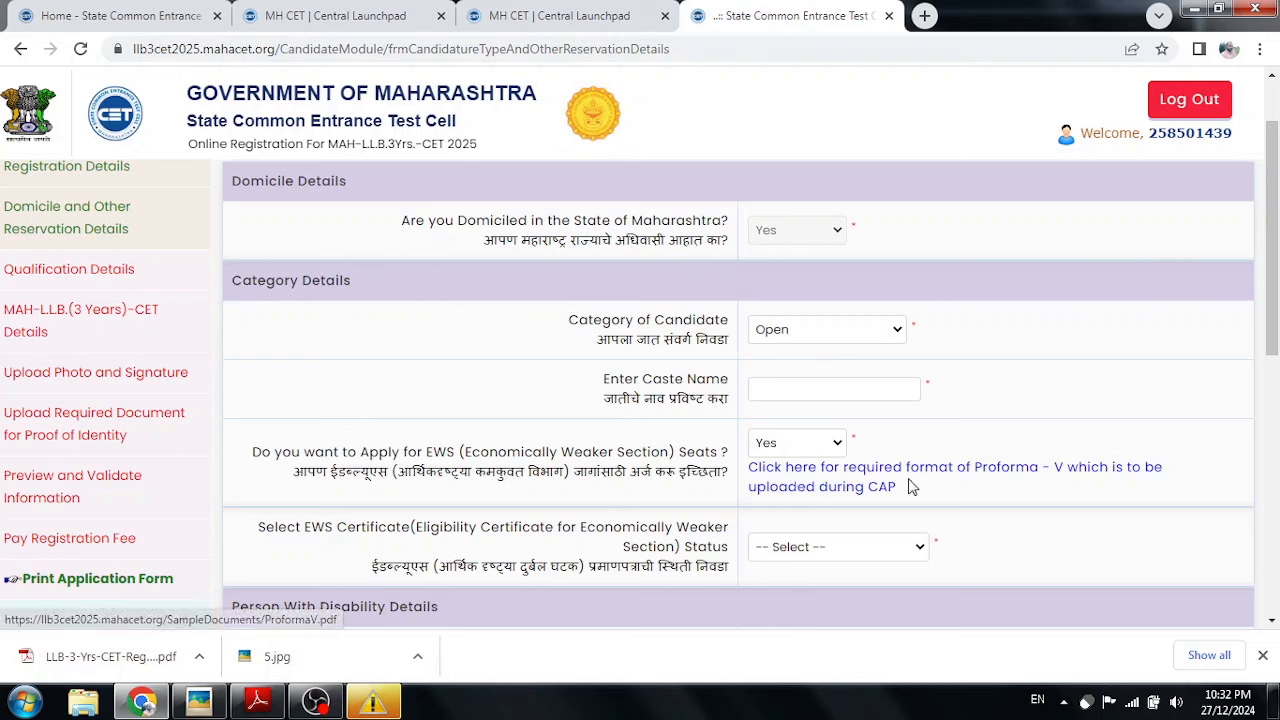
Open the Proforma - V sample PDF, scroll through it, and close its tab
click(1023, 479)
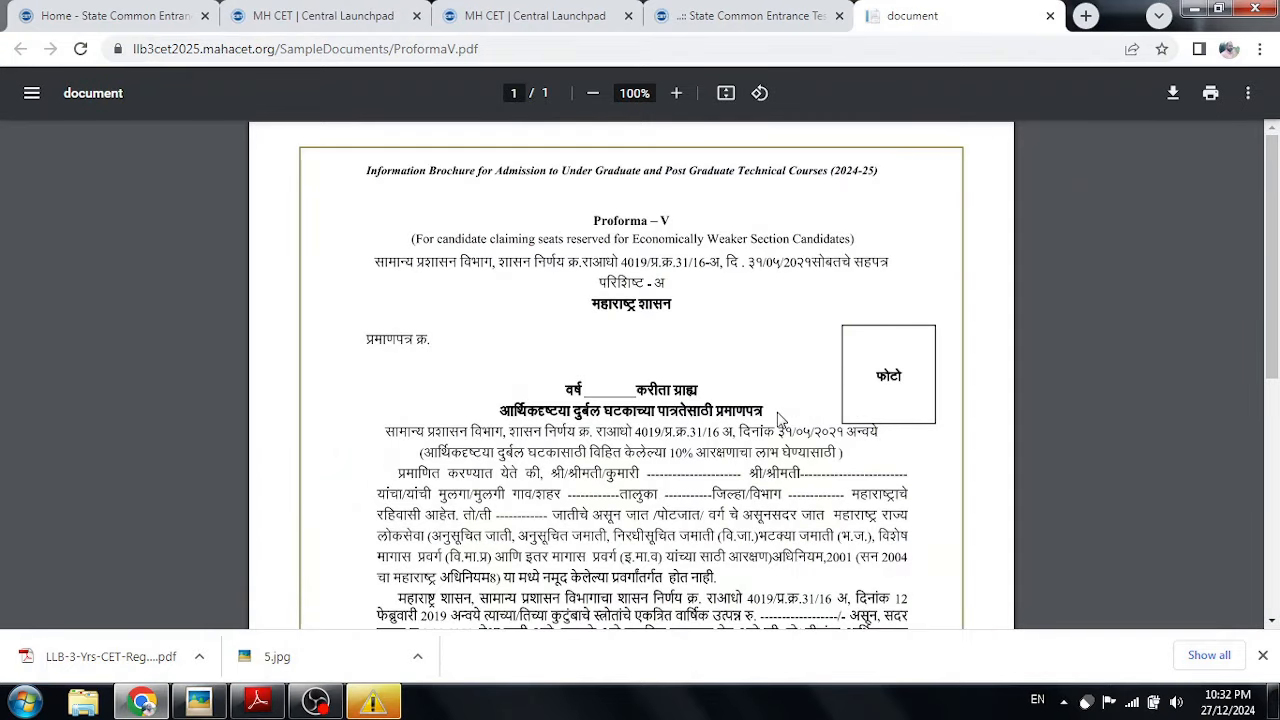
scroll(781, 419, down, 3)
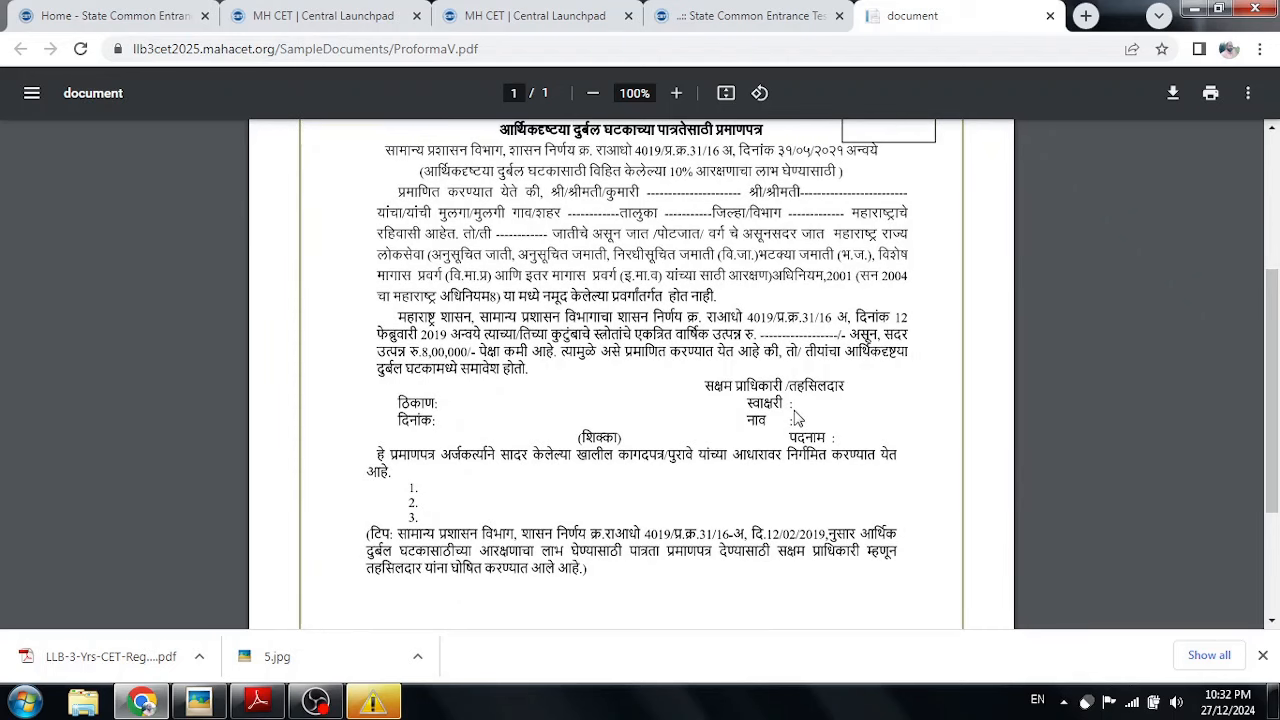
scroll(797, 418, up, 3)
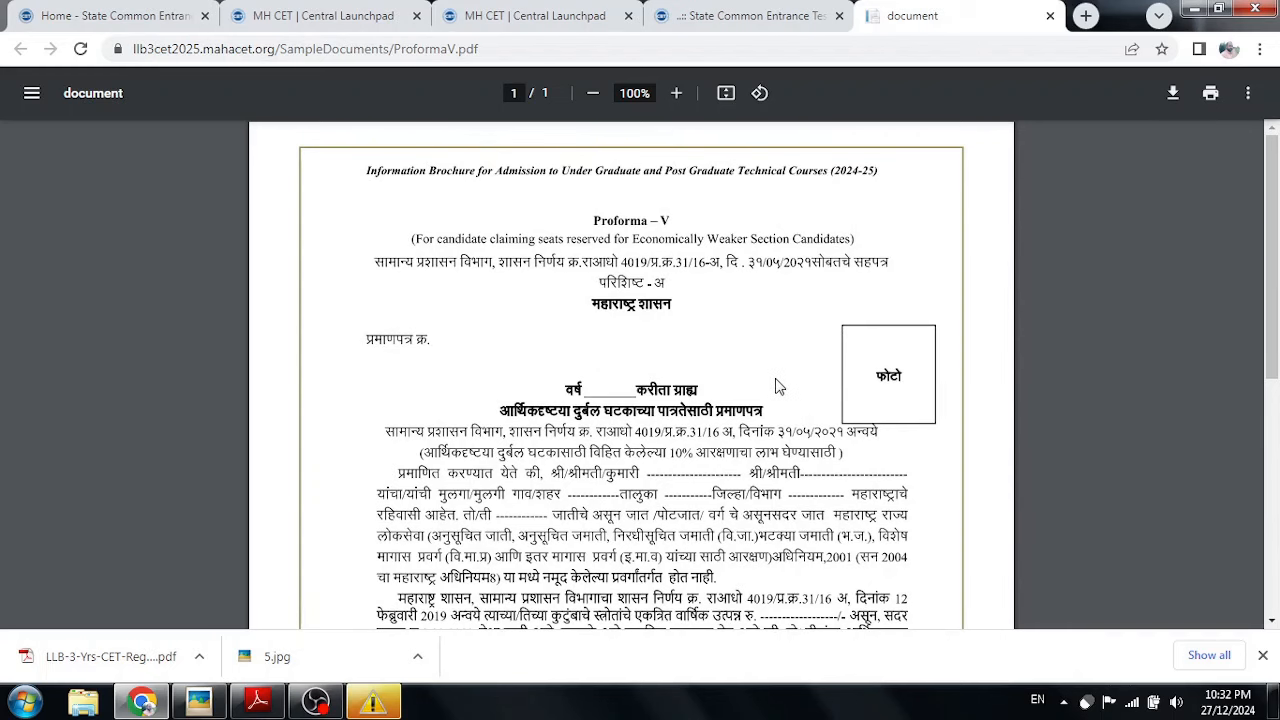
click(1050, 17)
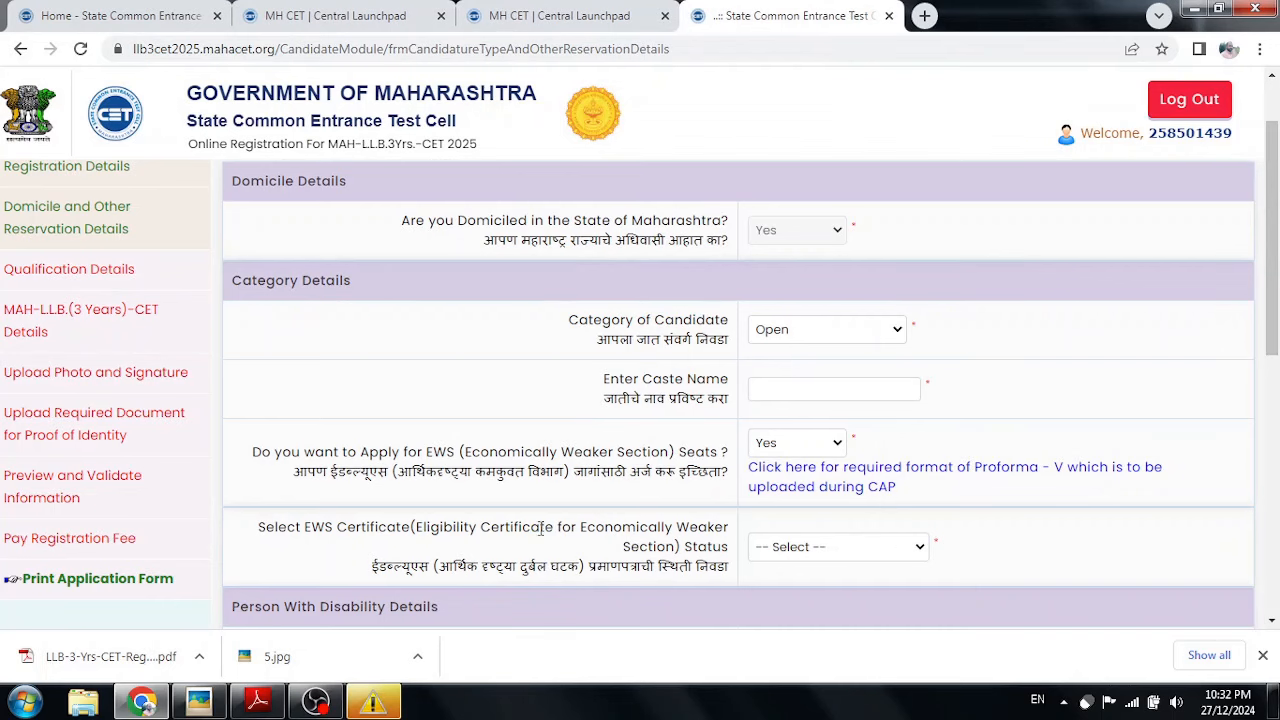
Check the EWS certificate status options without choosing, then set Apply for EWS Seats to No
scroll(553, 521, down, 1)
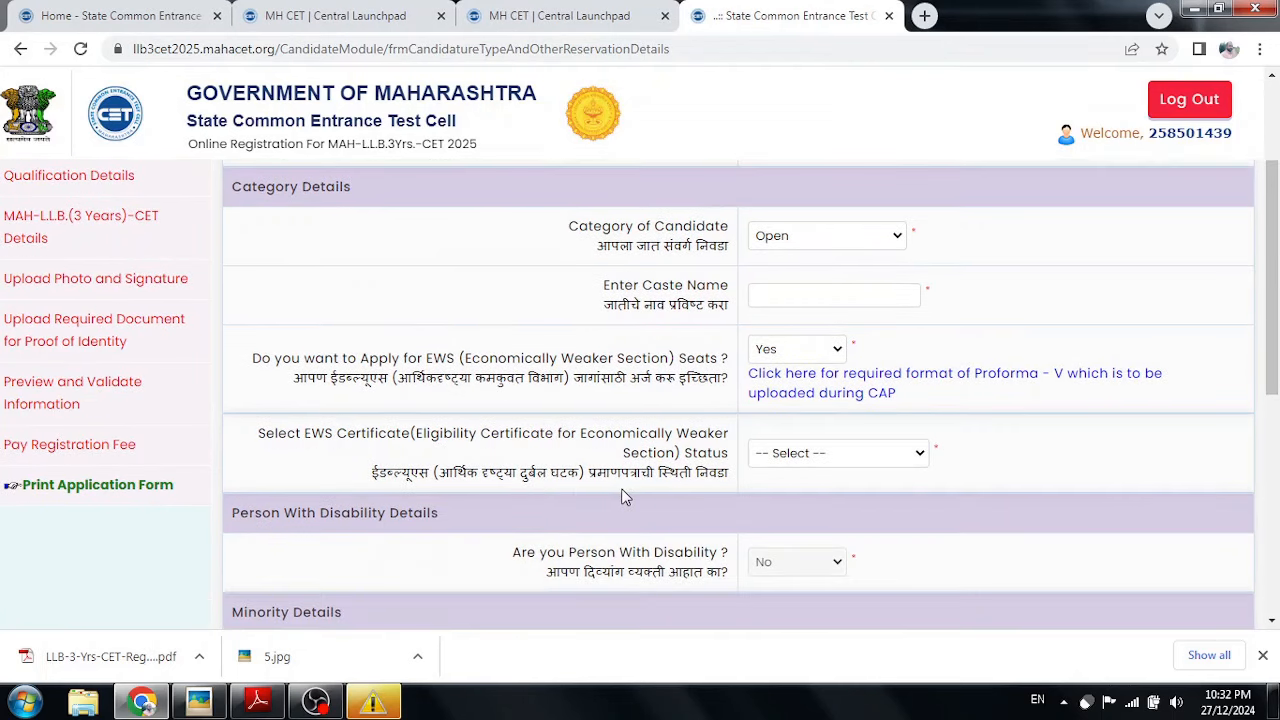
click(838, 455)
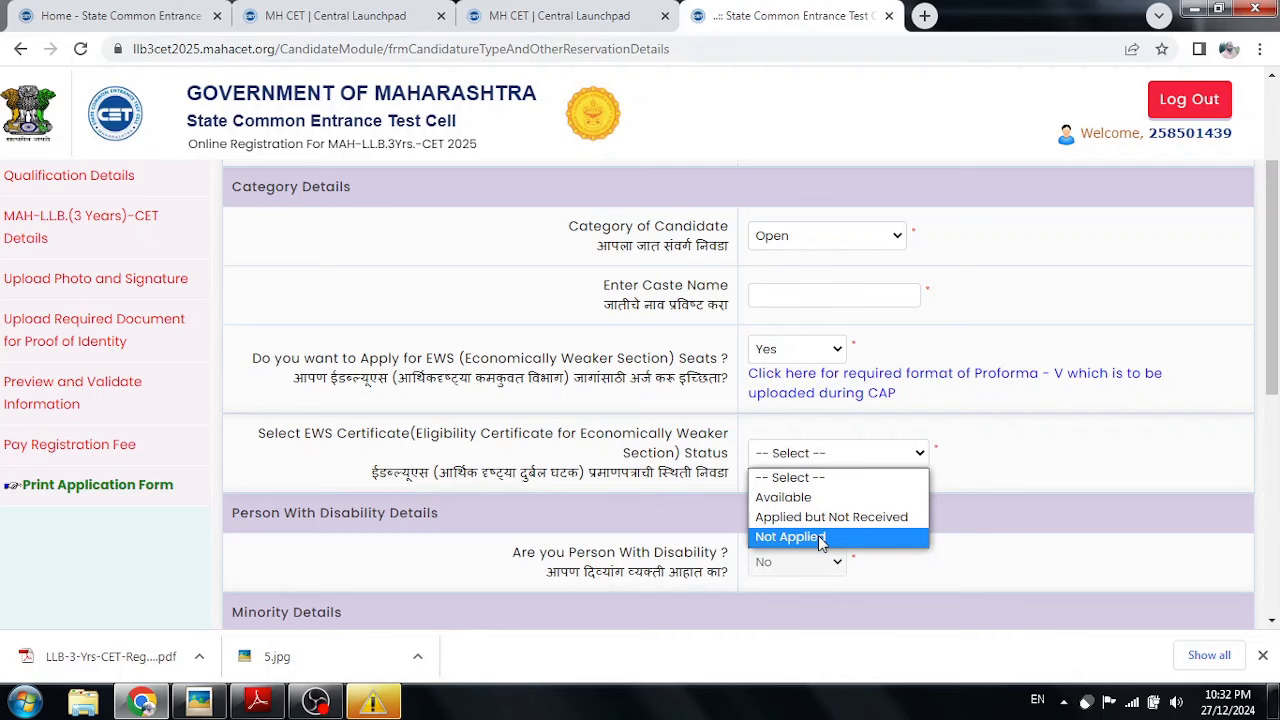
click(974, 475)
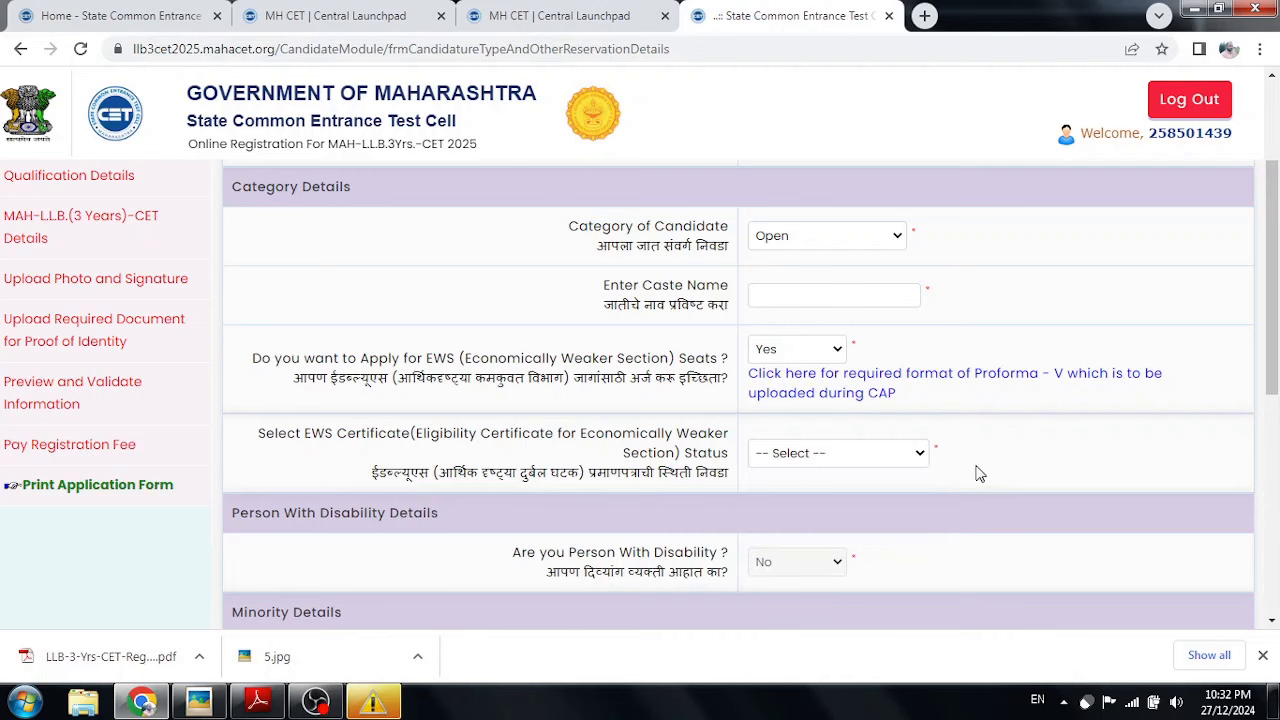
click(797, 348)
click(794, 396)
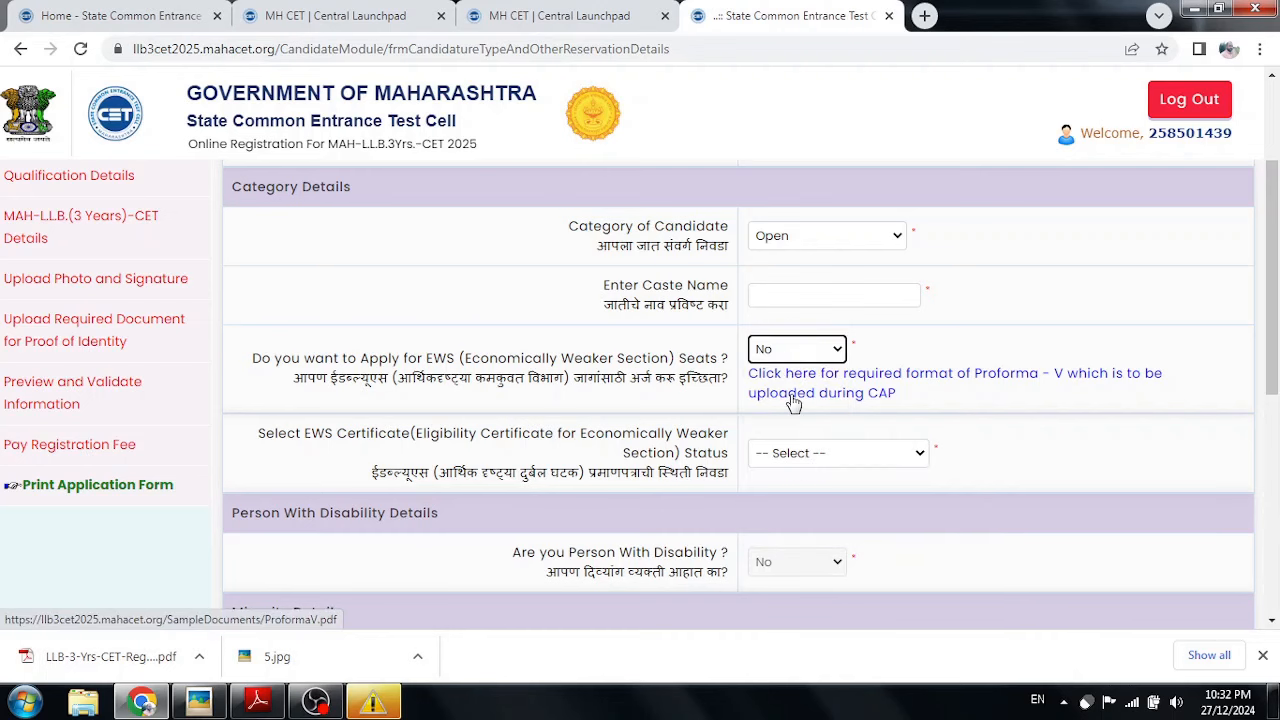
scroll(752, 455, down, 1)
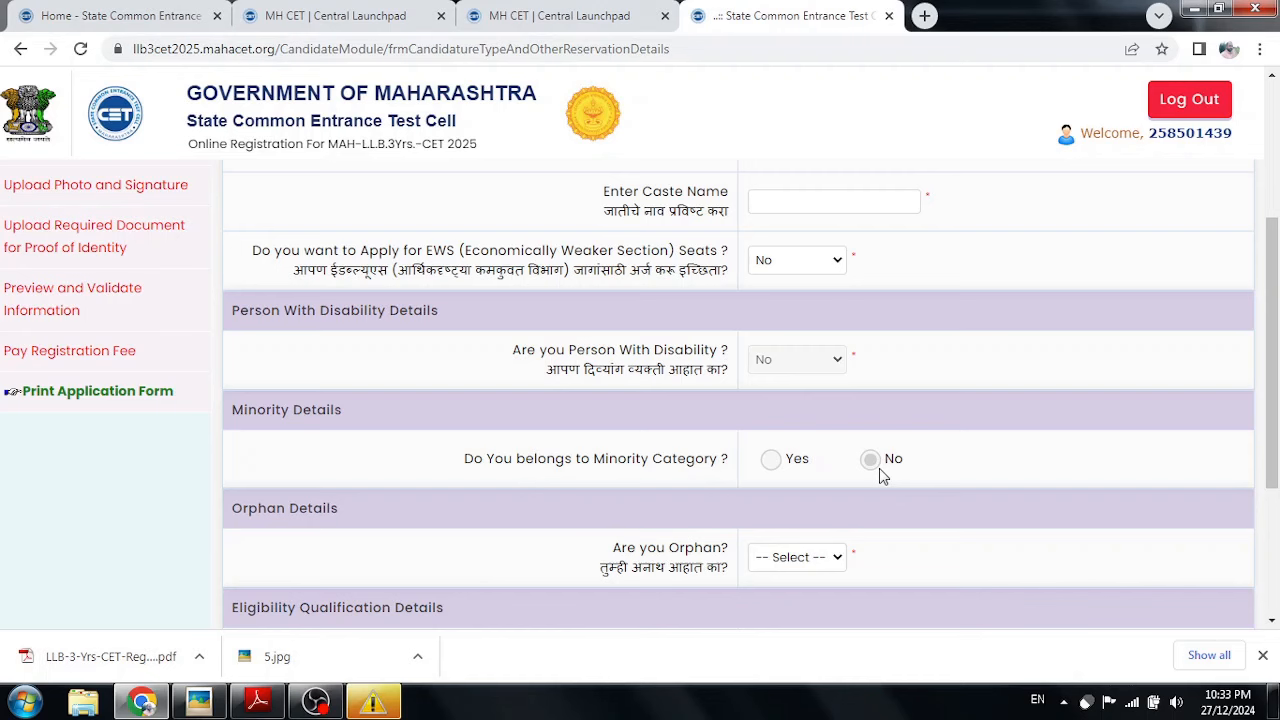
Set Orphan to No, eligibility qualification to Graduation, pre-1975 exams to No, then save
click(838, 558)
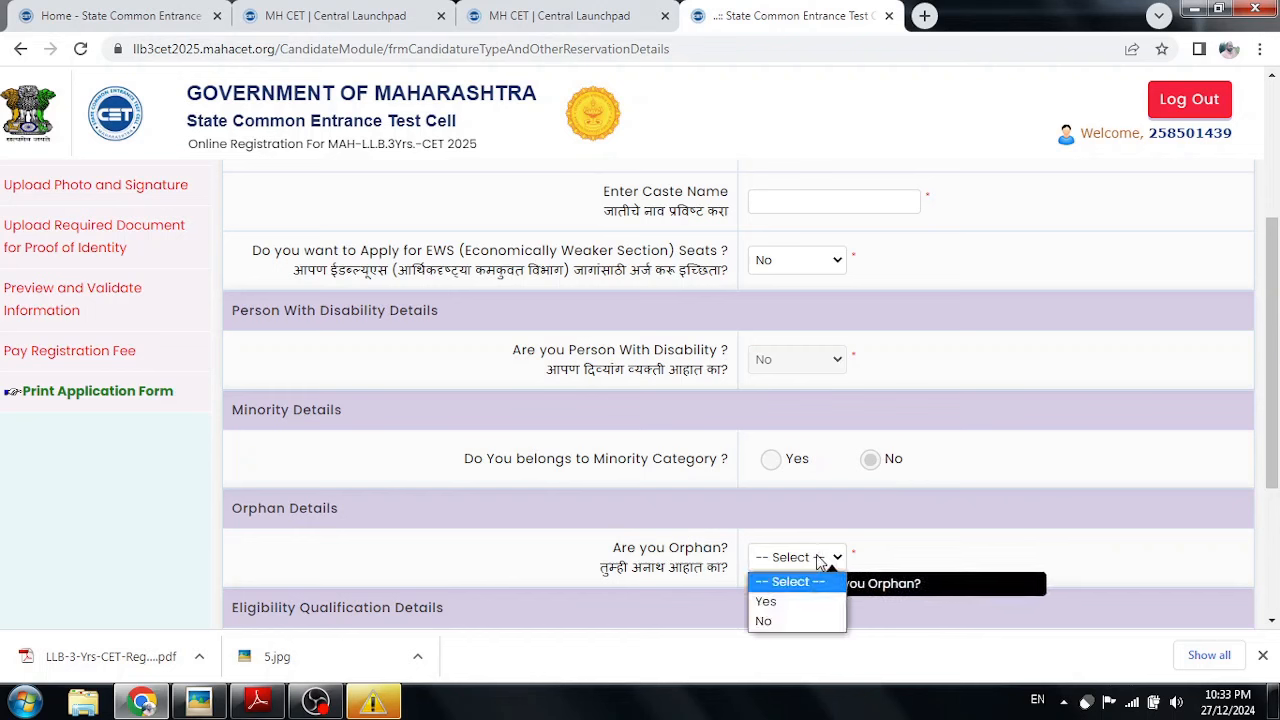
click(772, 622)
scroll(856, 505, down, 1)
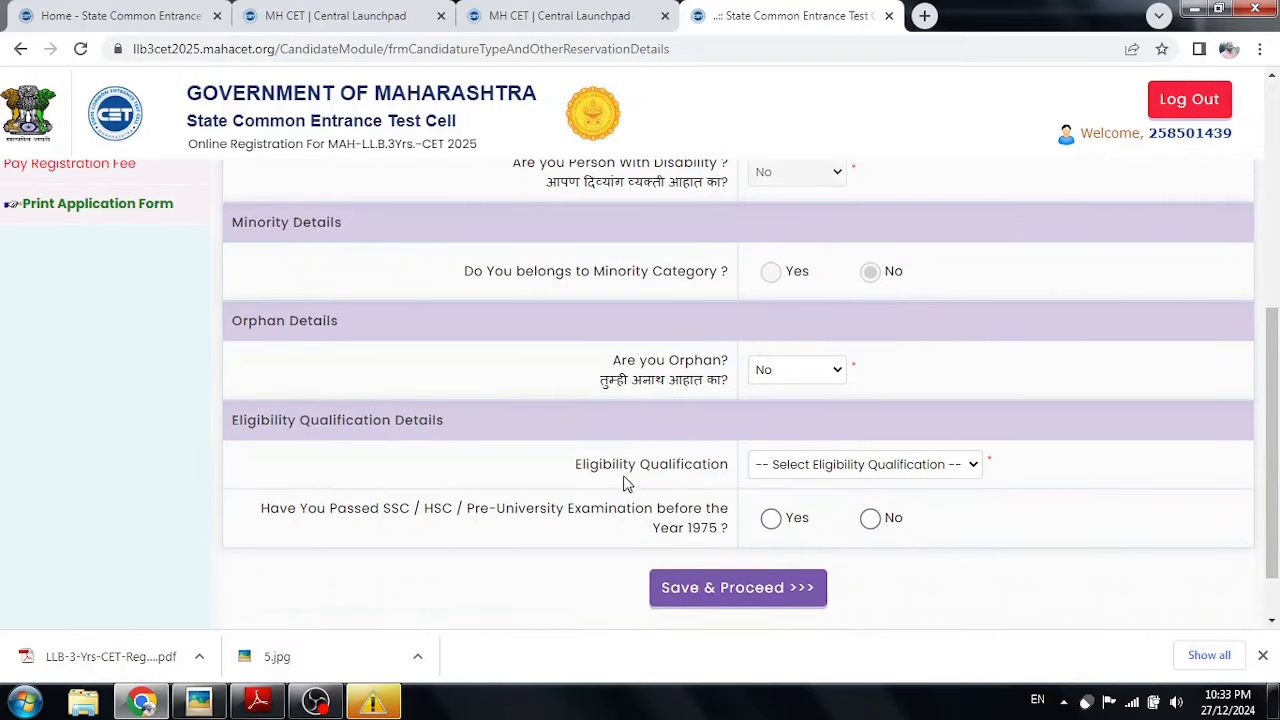
click(824, 472)
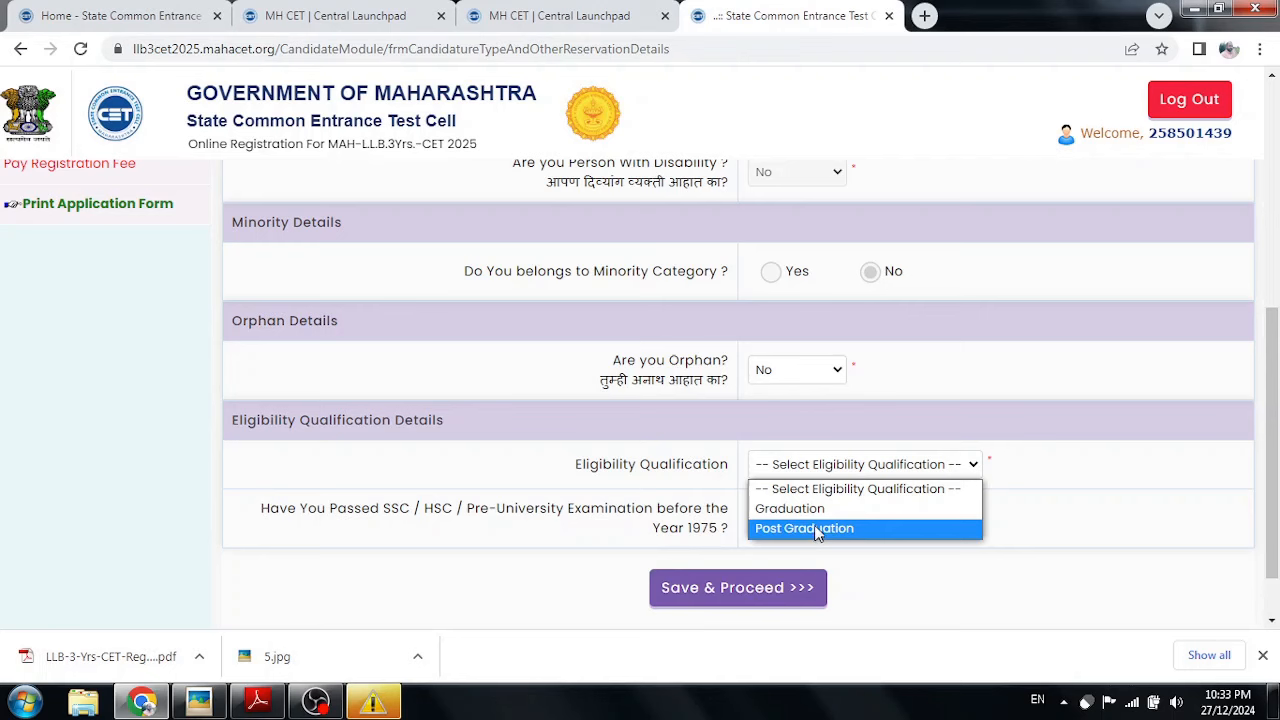
click(805, 512)
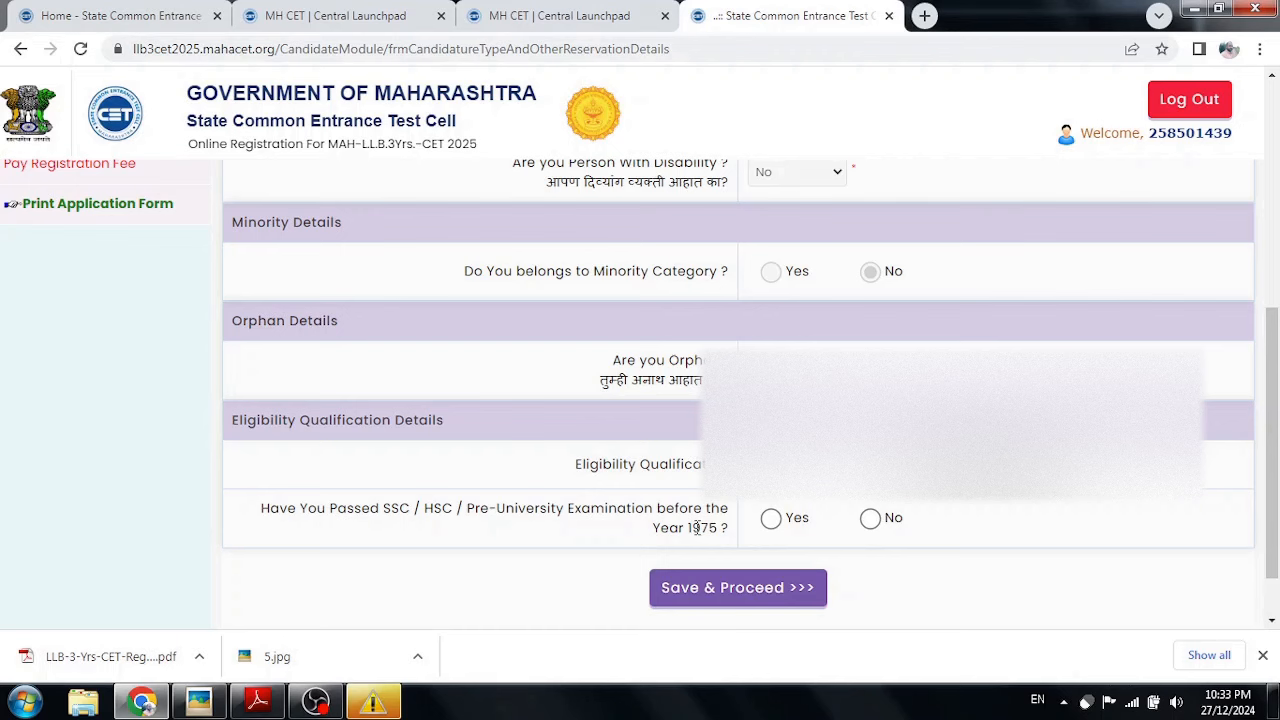
click(871, 521)
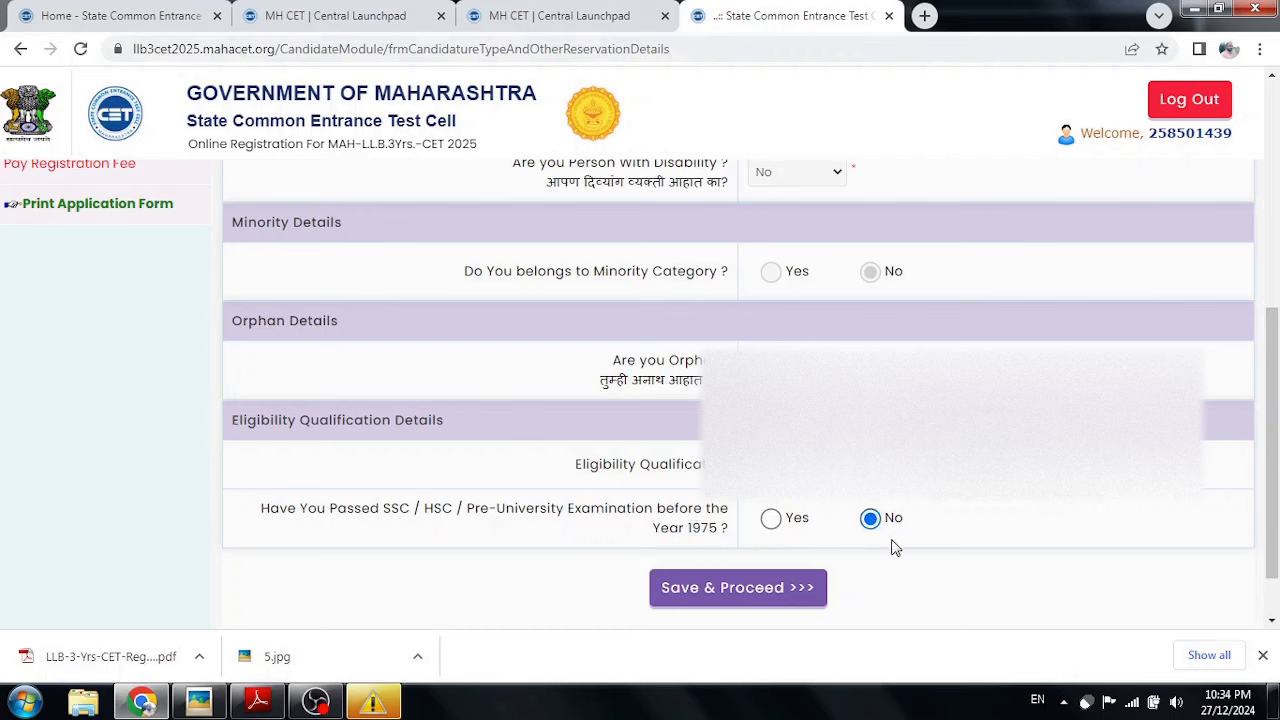
click(782, 592)
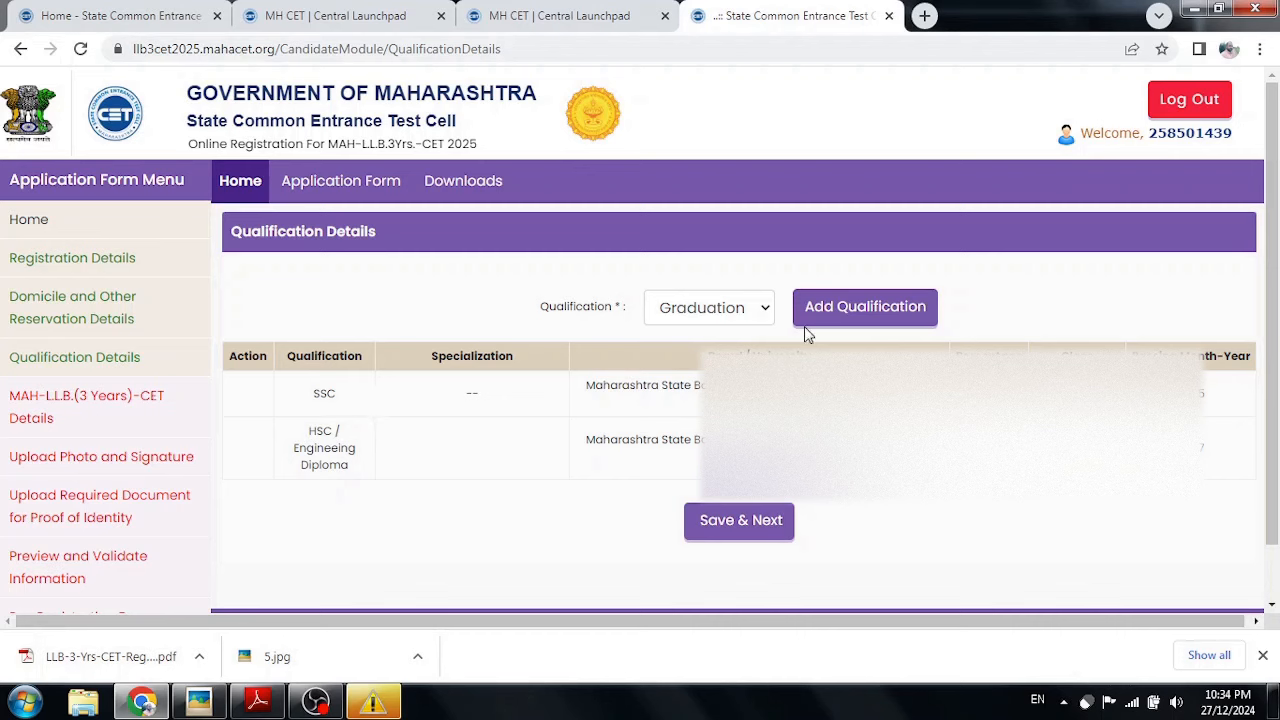
Add a graduation qualification with degree B.A
click(865, 312)
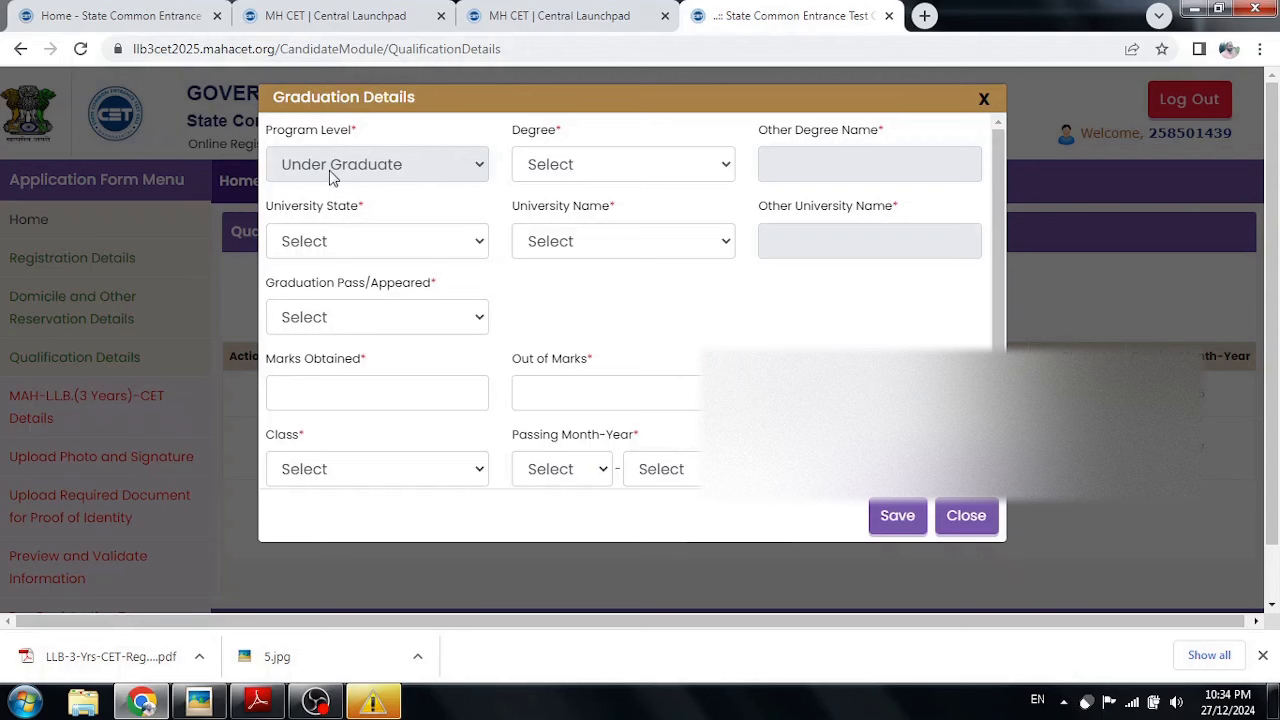
click(565, 164)
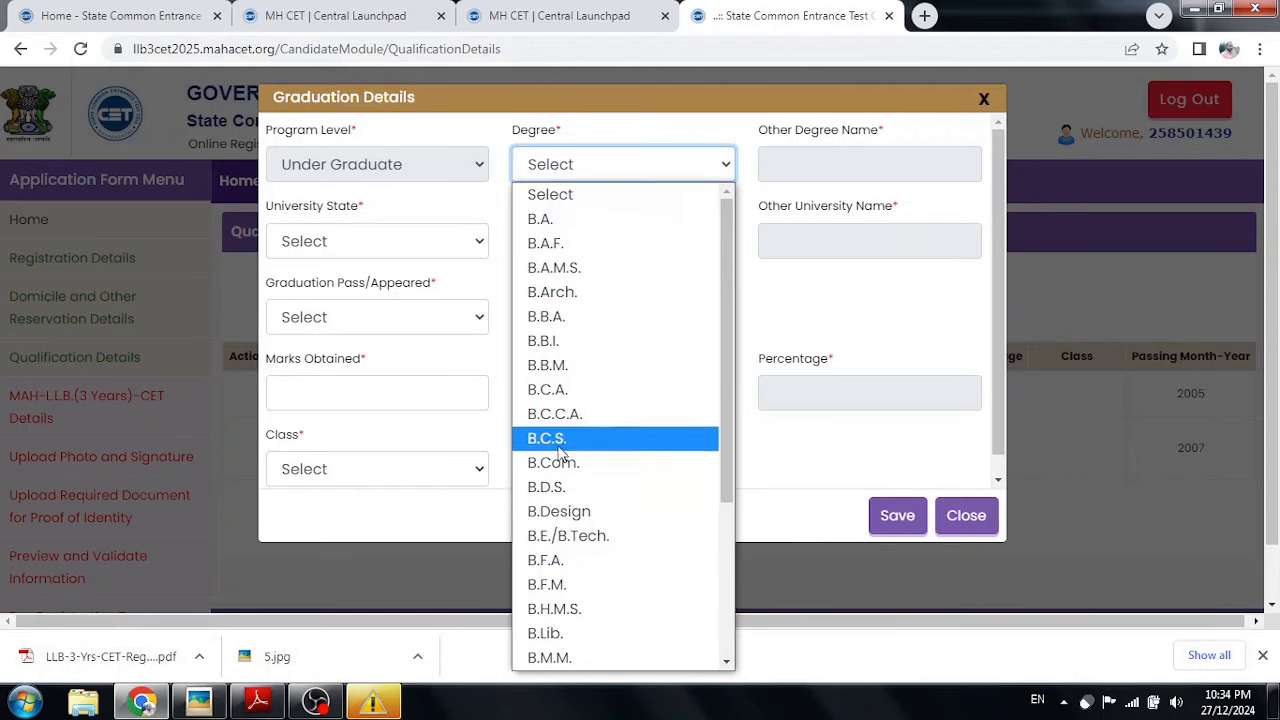
click(553, 222)
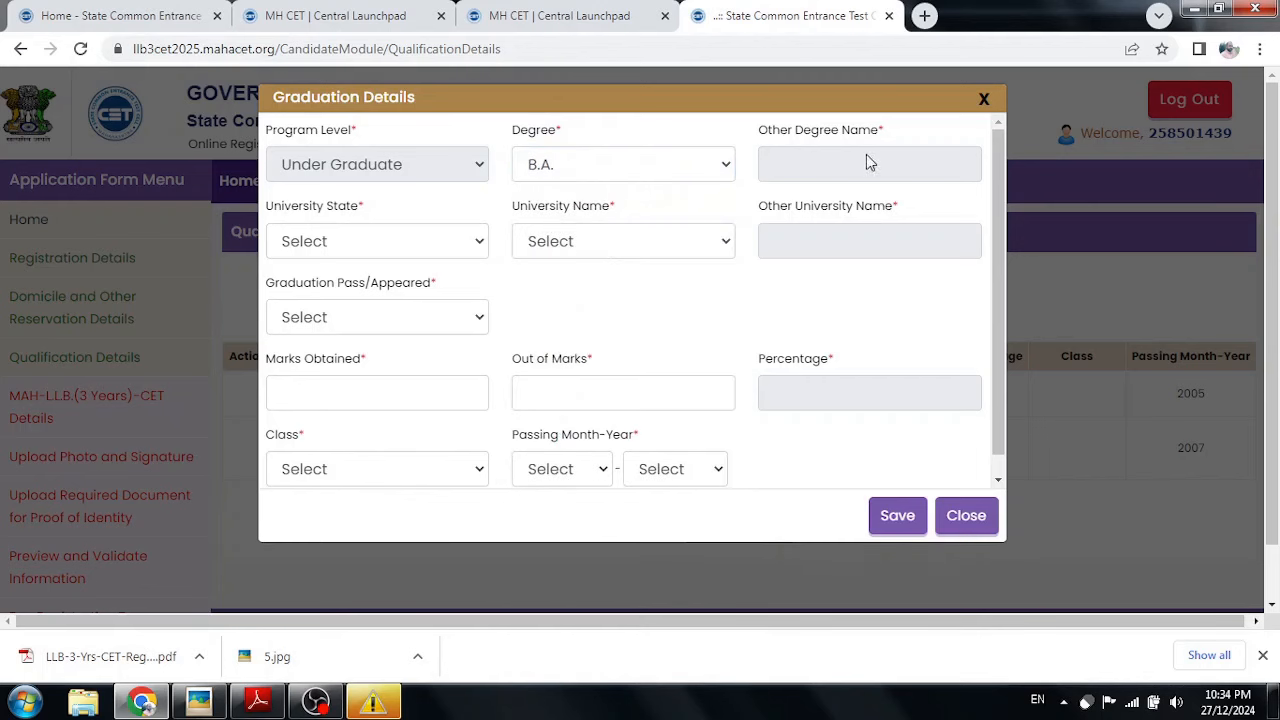
Set university state to Maharashtra and university to Punyashlok Ahilyadevi Holkar Solapur University
click(352, 242)
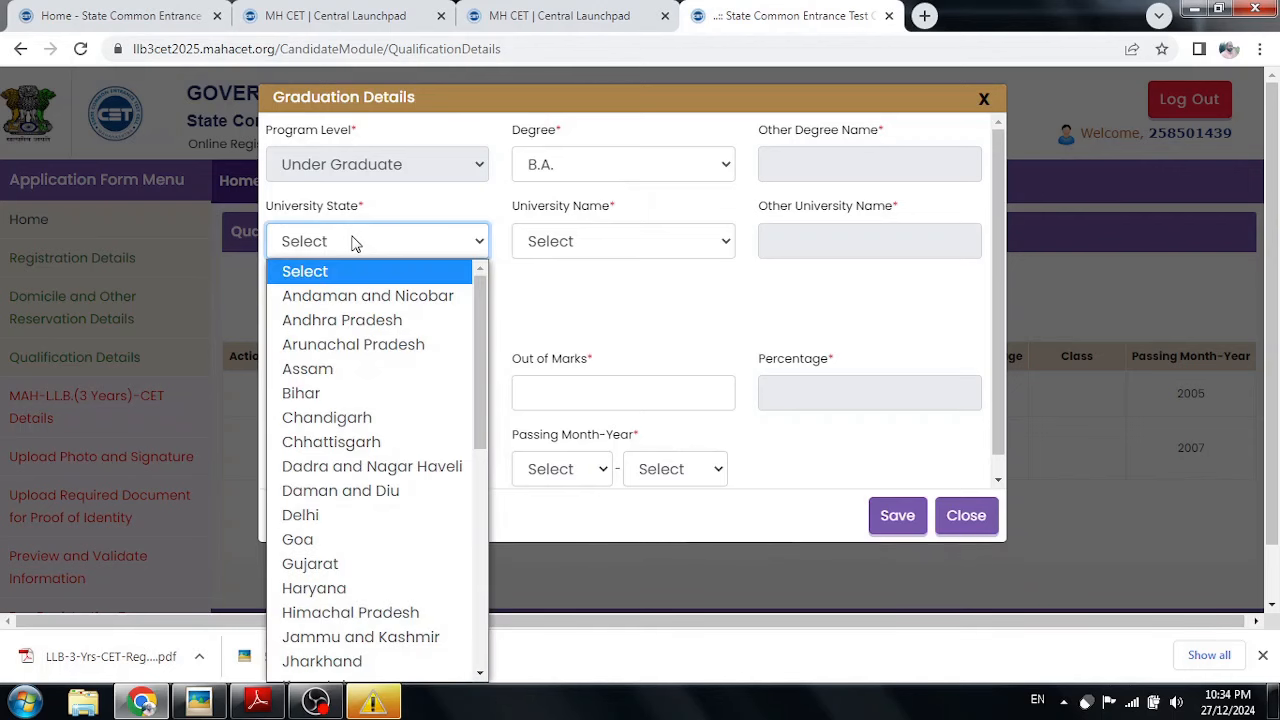
text(pu)
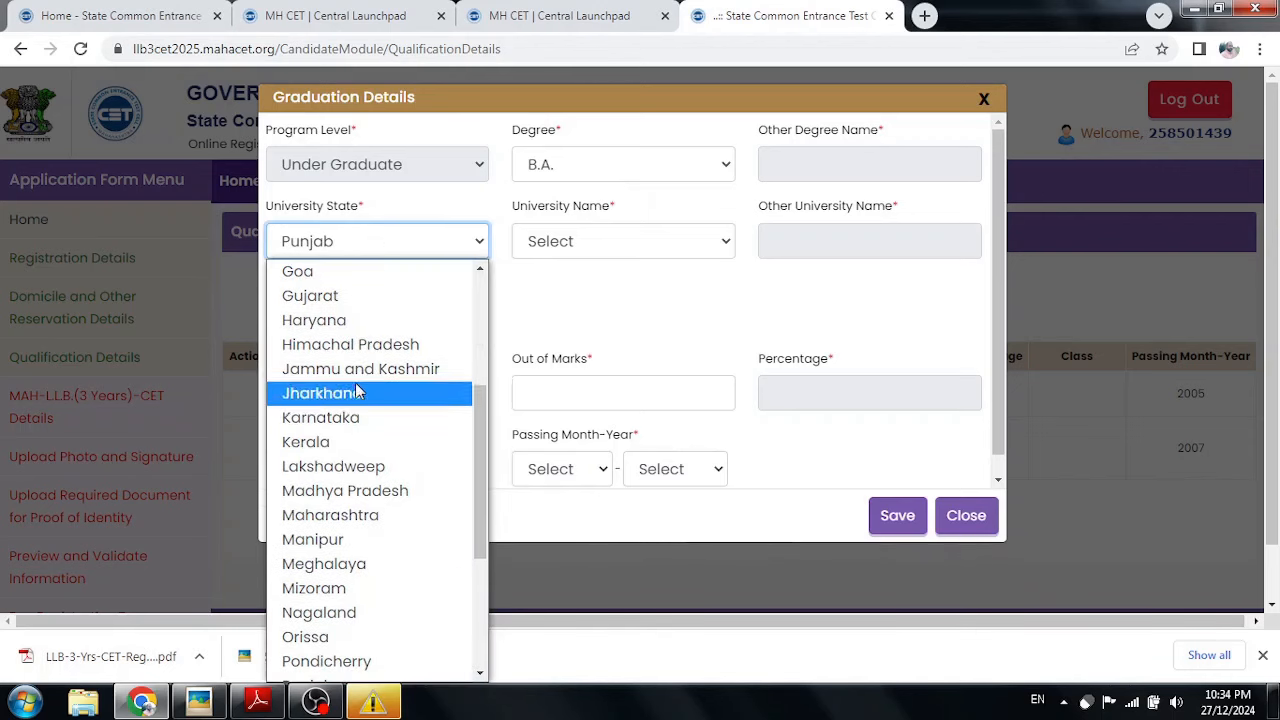
click(348, 517)
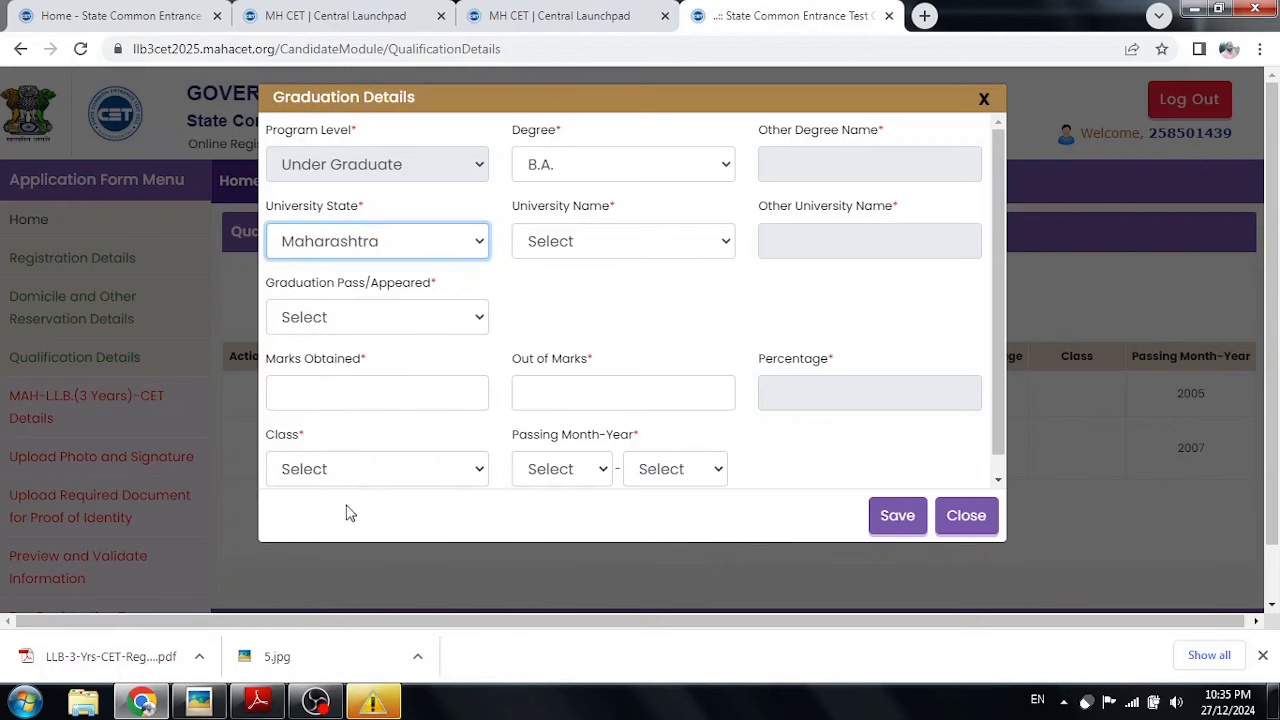
click(617, 241)
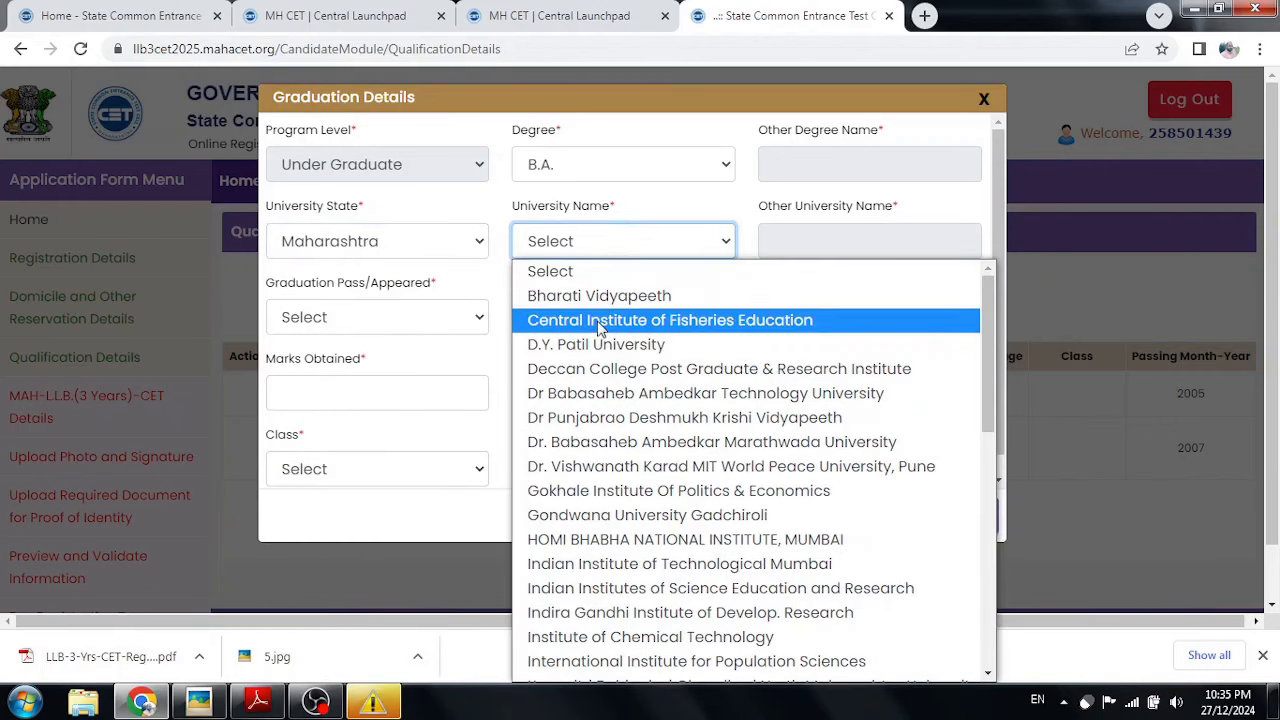
key(p)
key(u)
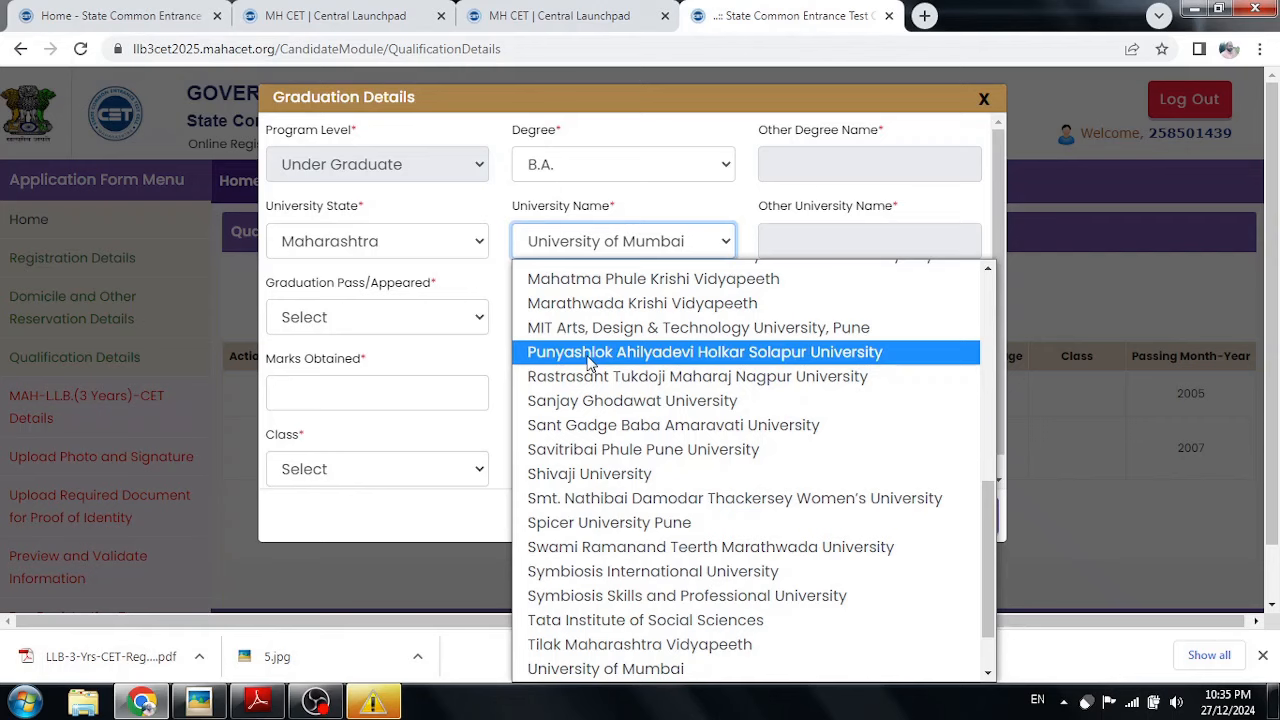
click(590, 356)
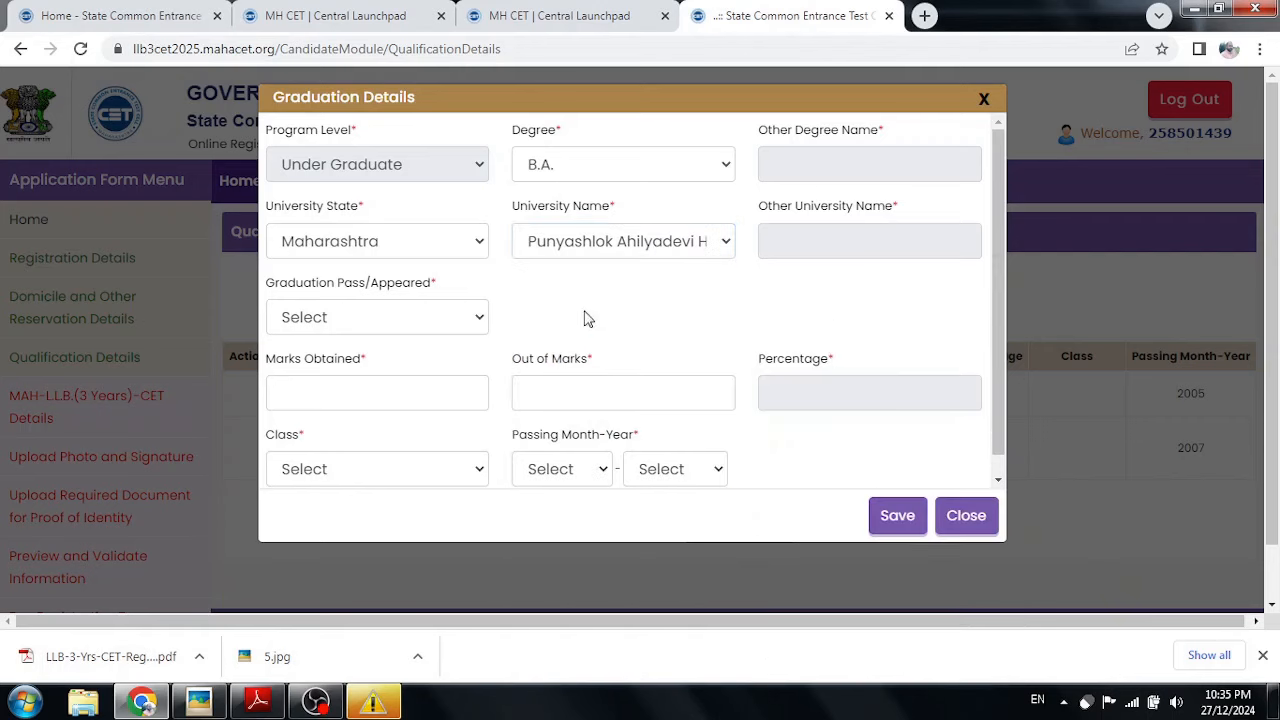
click(428, 329)
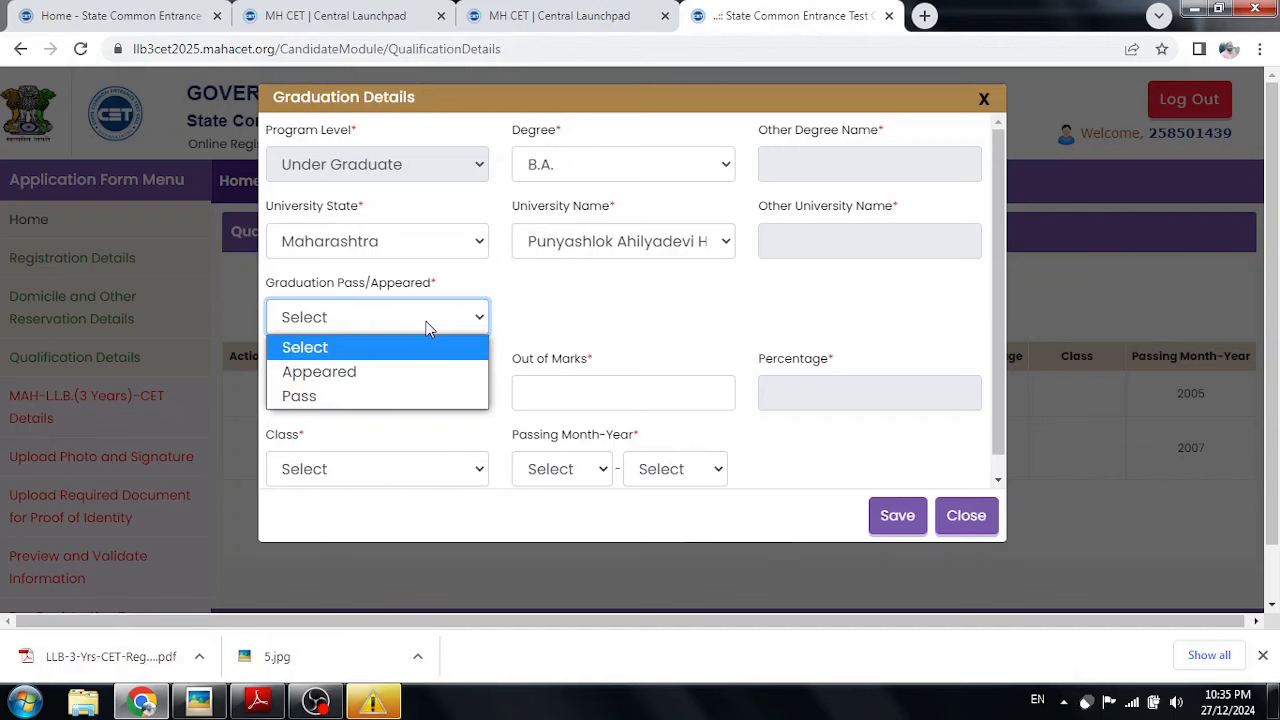
Set the graduation result status to Pass
click(380, 372)
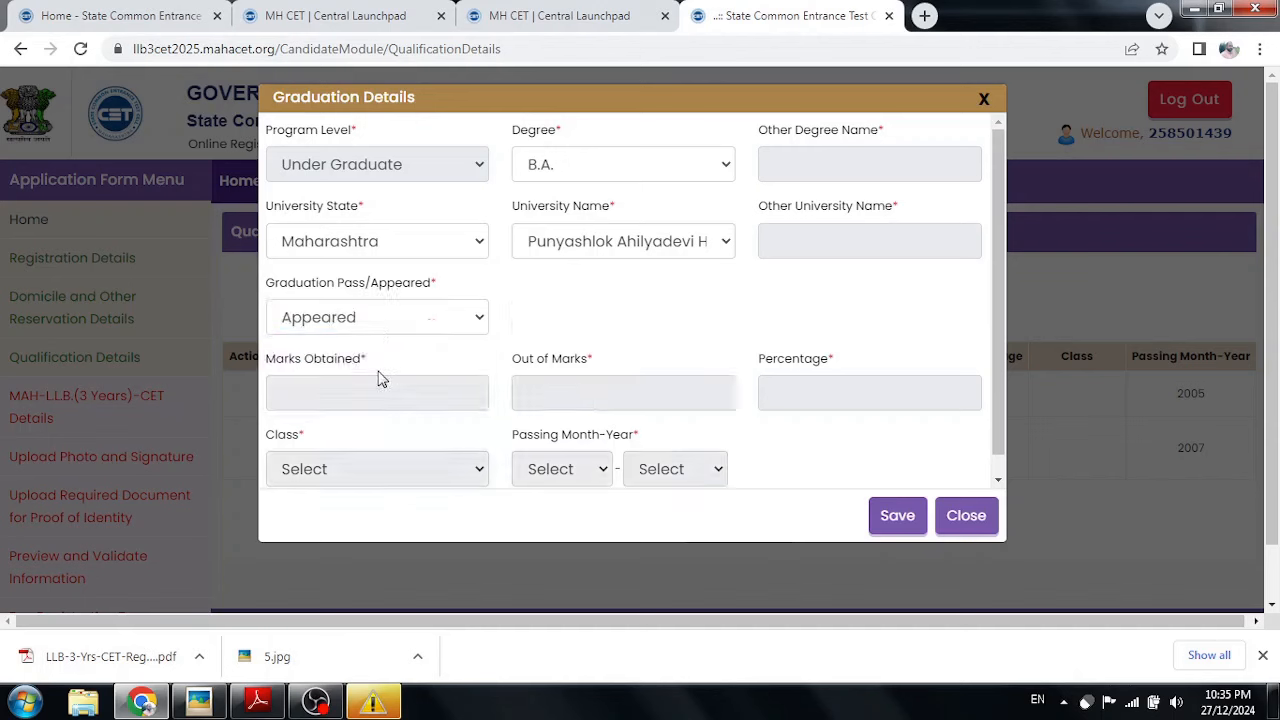
click(400, 317)
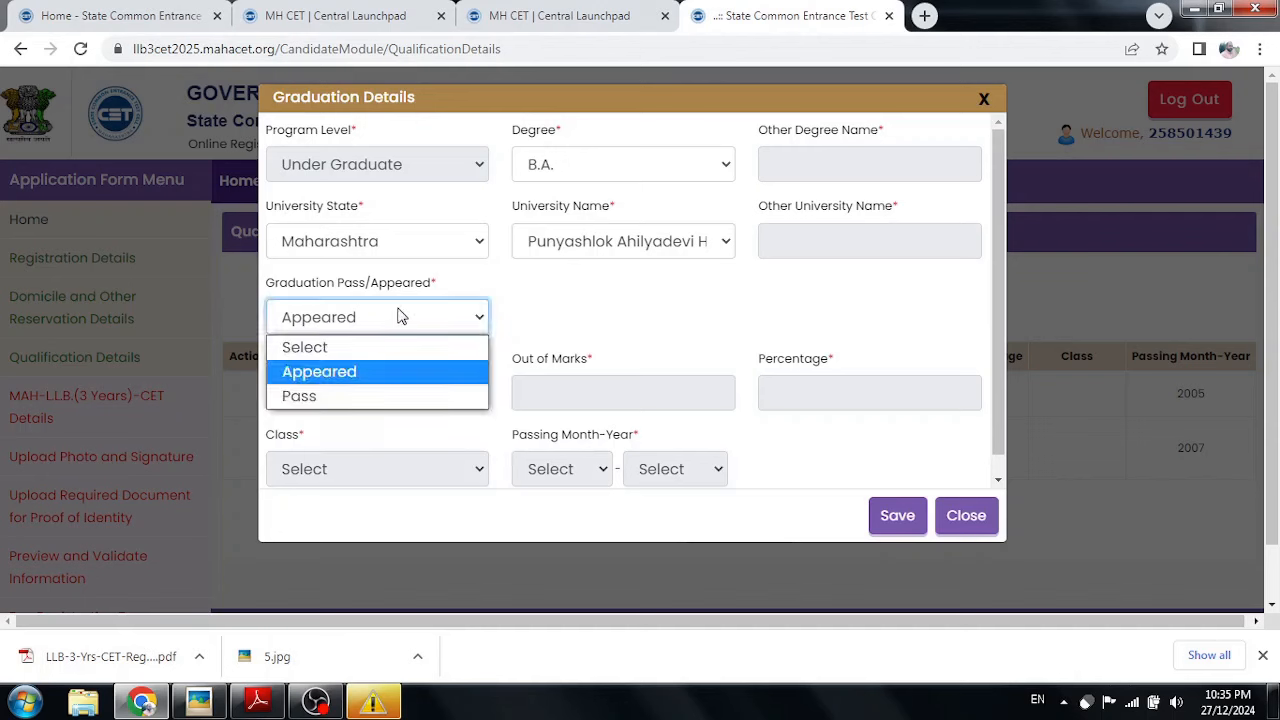
click(352, 396)
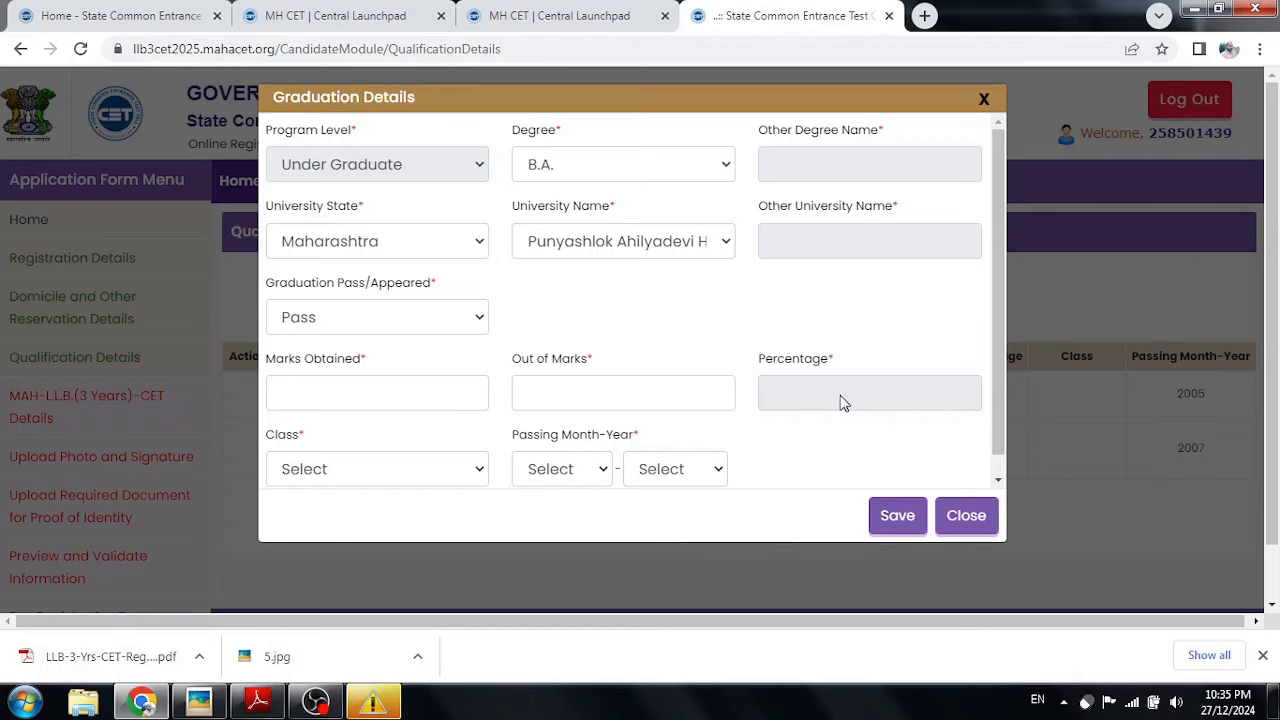
scroll(620, 394, down, 1)
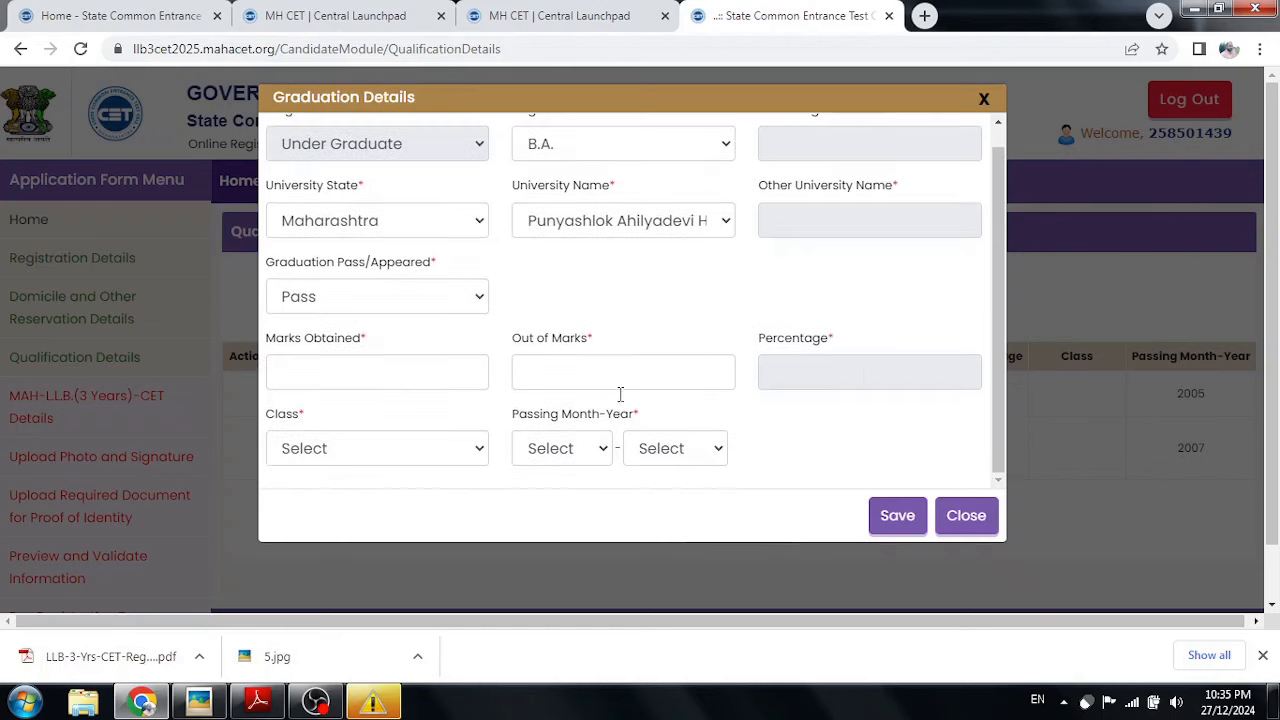
Set the class to First Division, save the B.A. entry, and continue
click(379, 451)
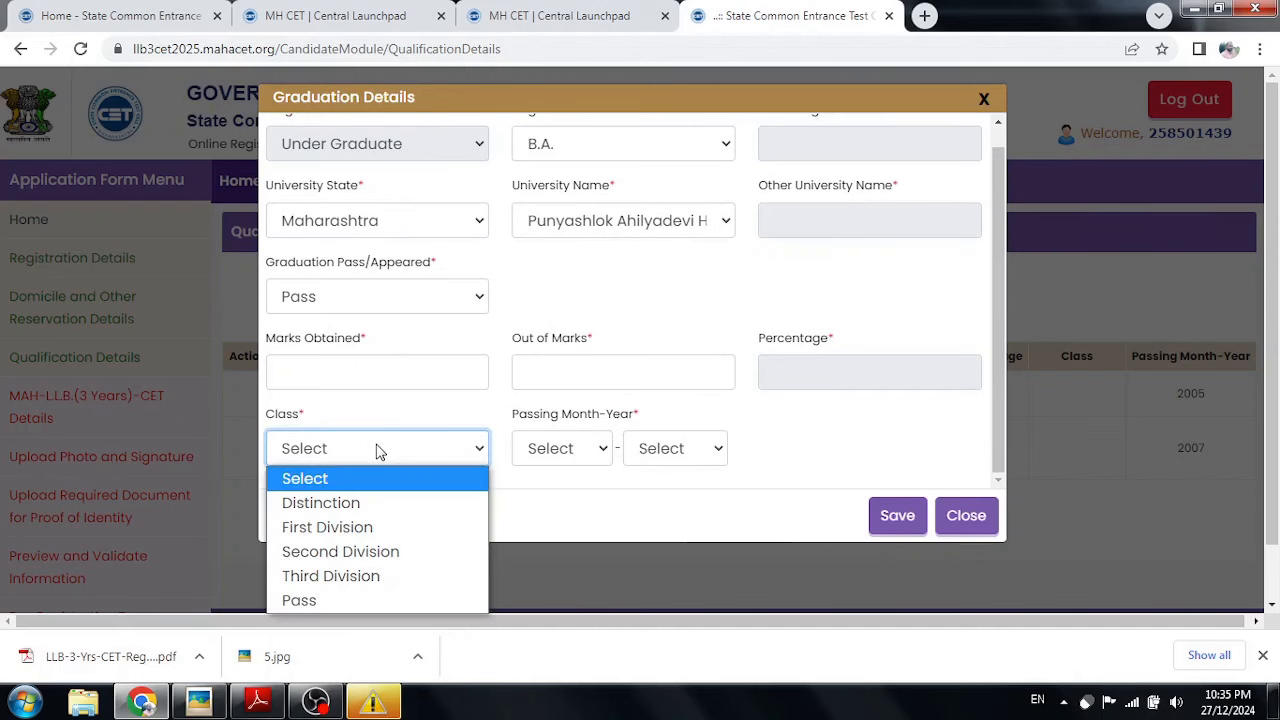
click(350, 530)
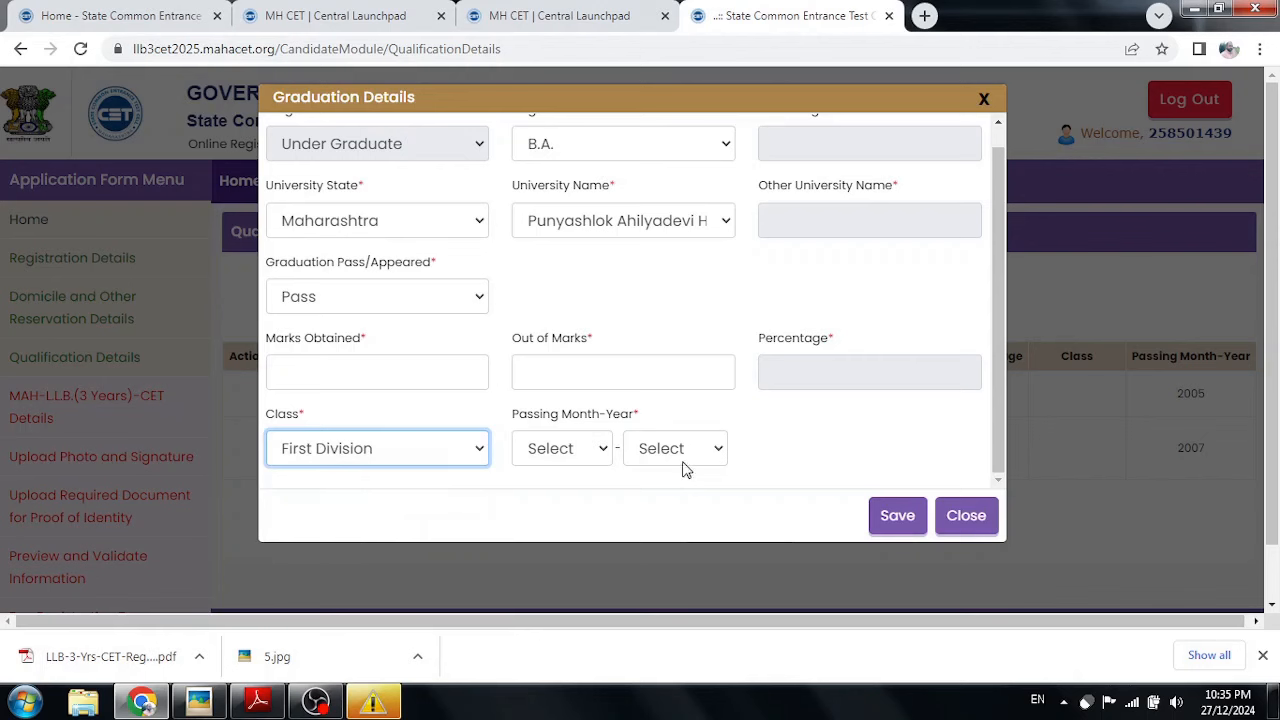
click(897, 522)
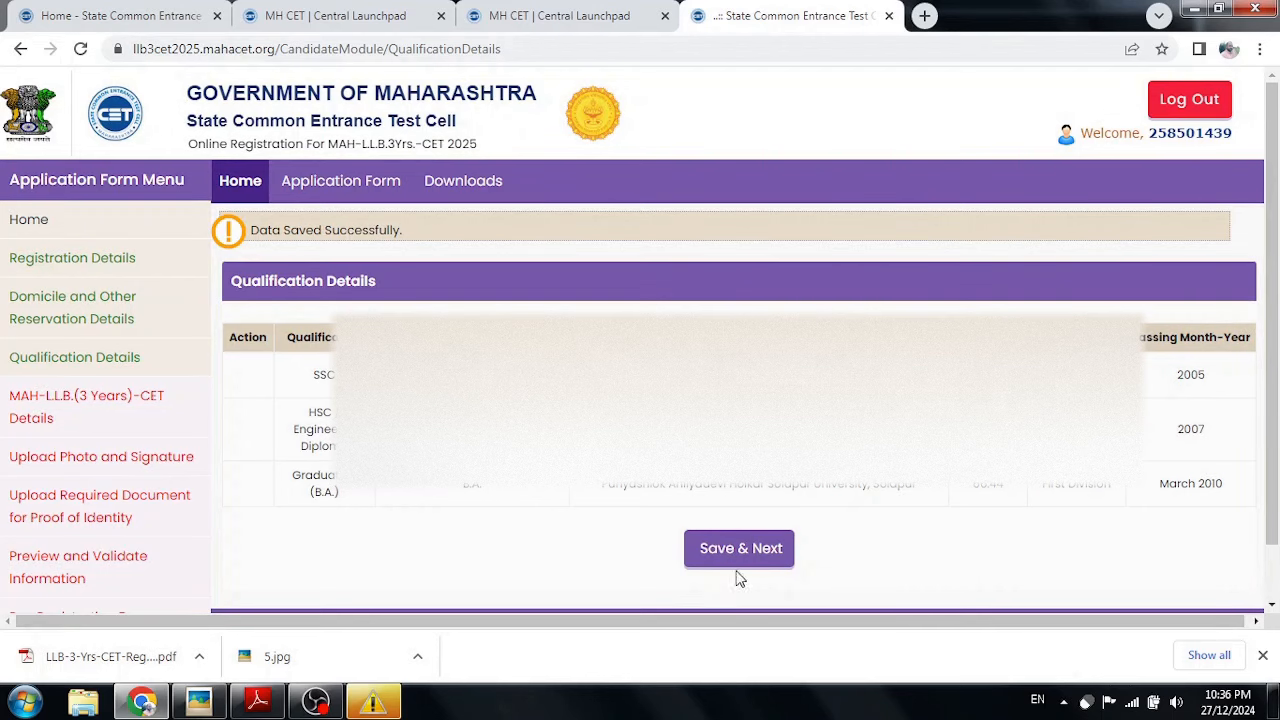
click(750, 557)
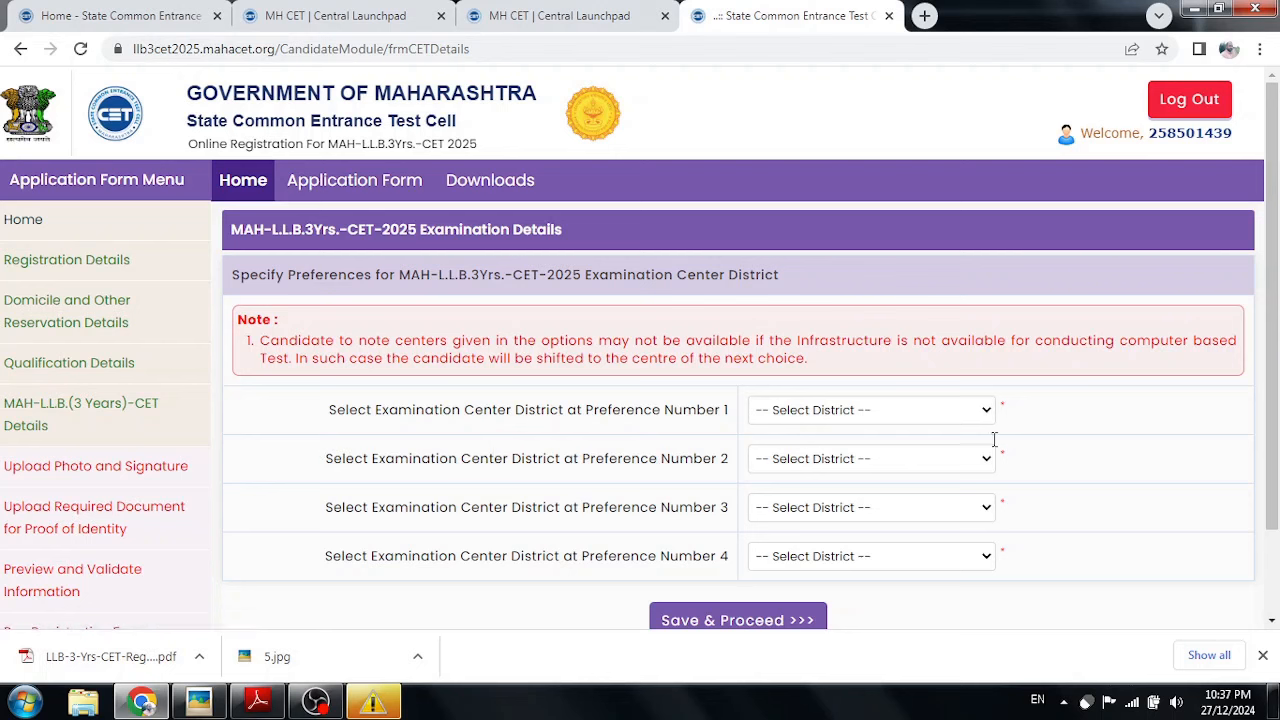
Choose Solapur as first and Pune as second exam centre district preference
click(954, 410)
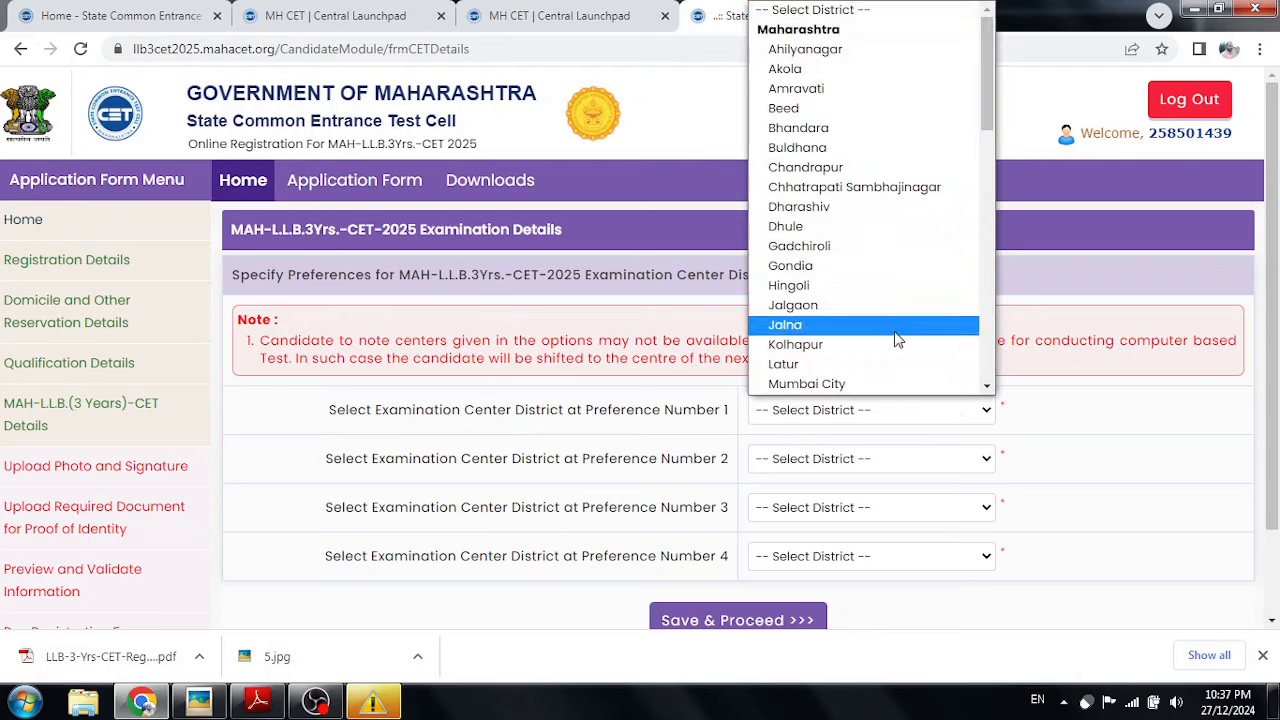
key(s)
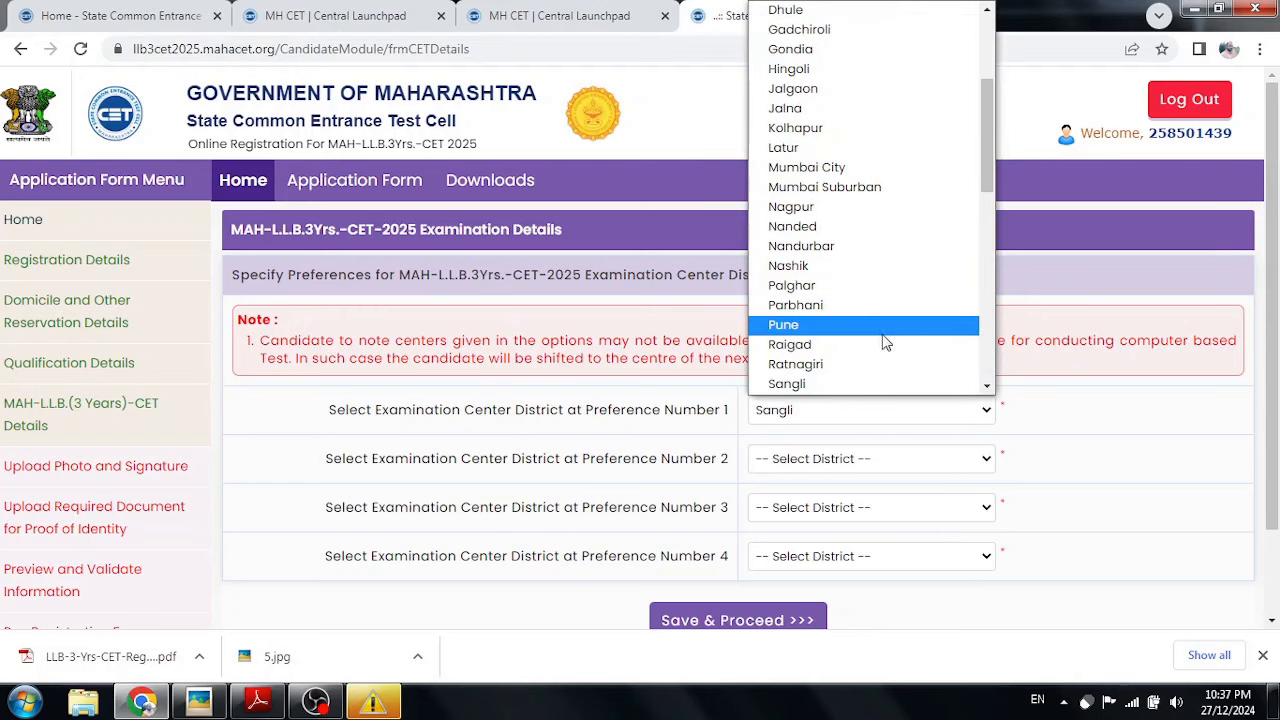
scroll(860, 335, down, 5)
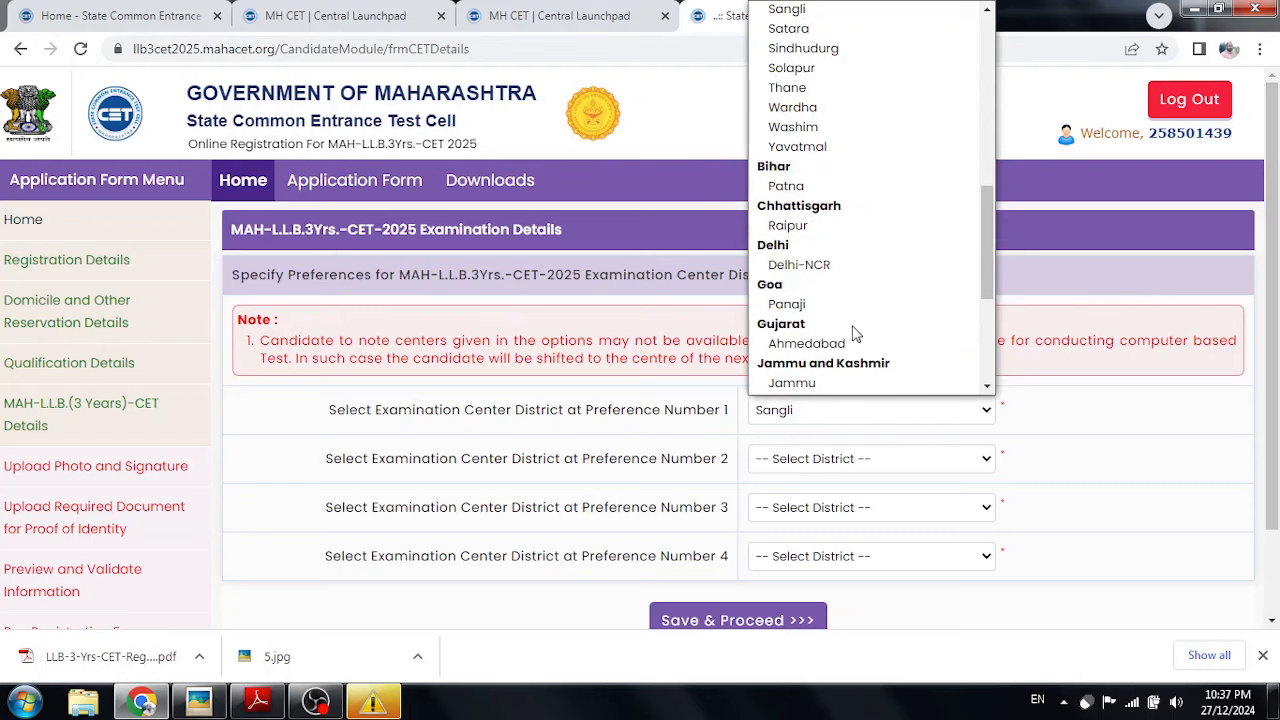
scroll(843, 327, up, 3)
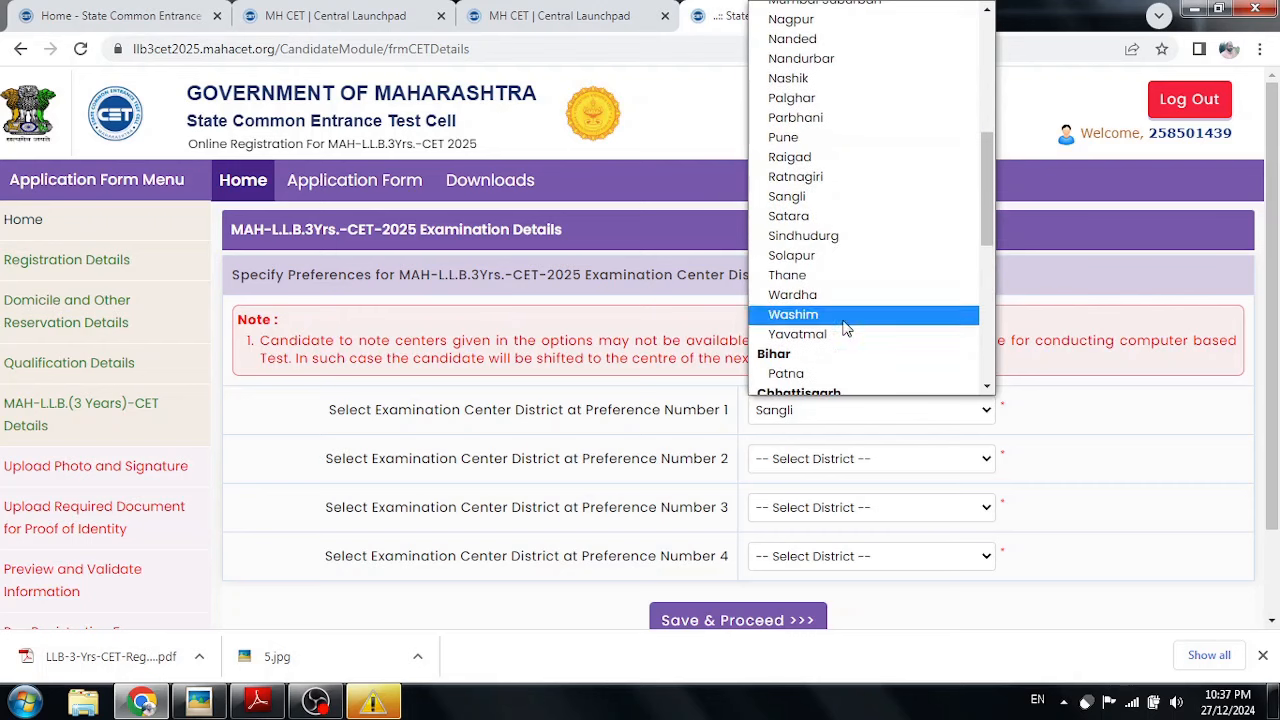
click(801, 263)
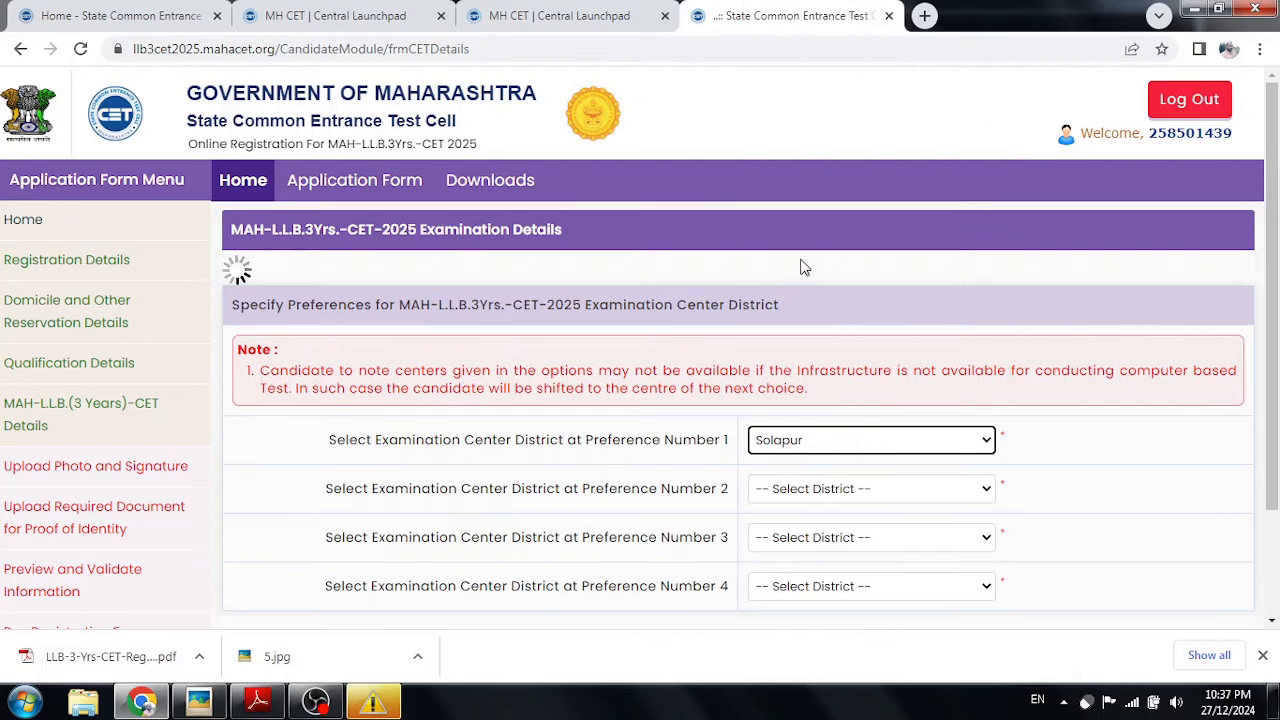
click(826, 466)
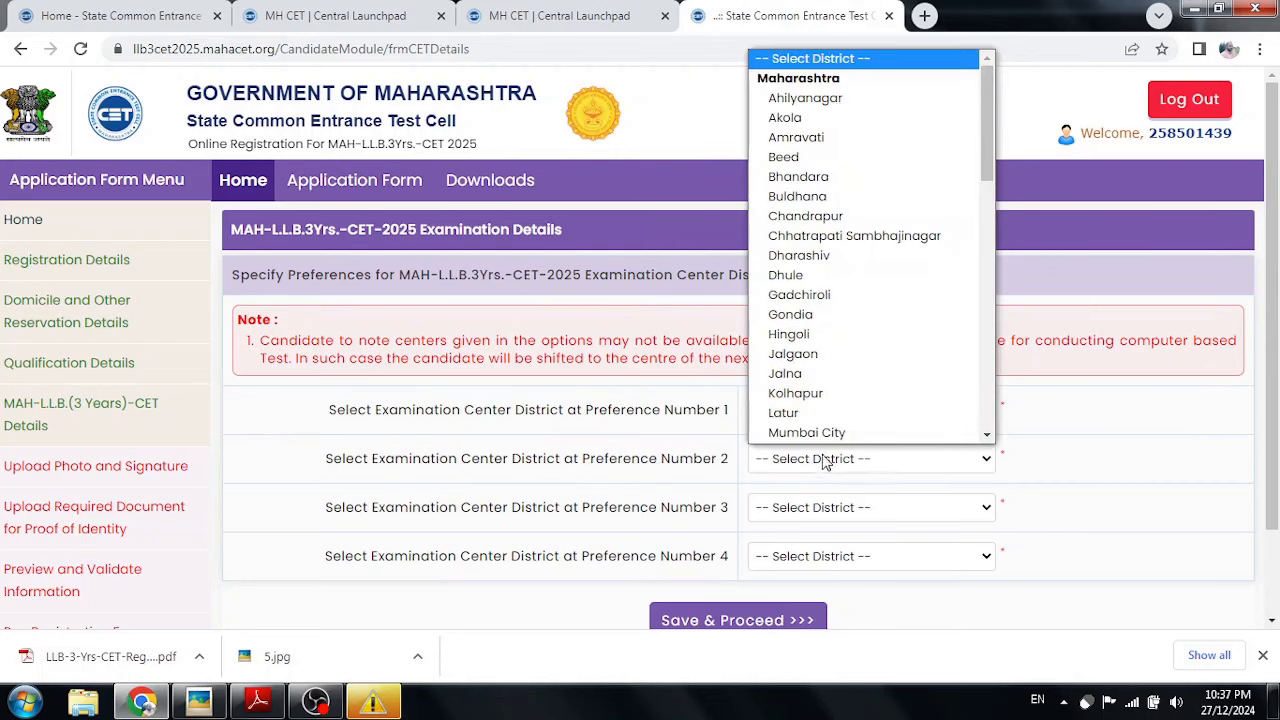
scroll(820, 328, down, 2)
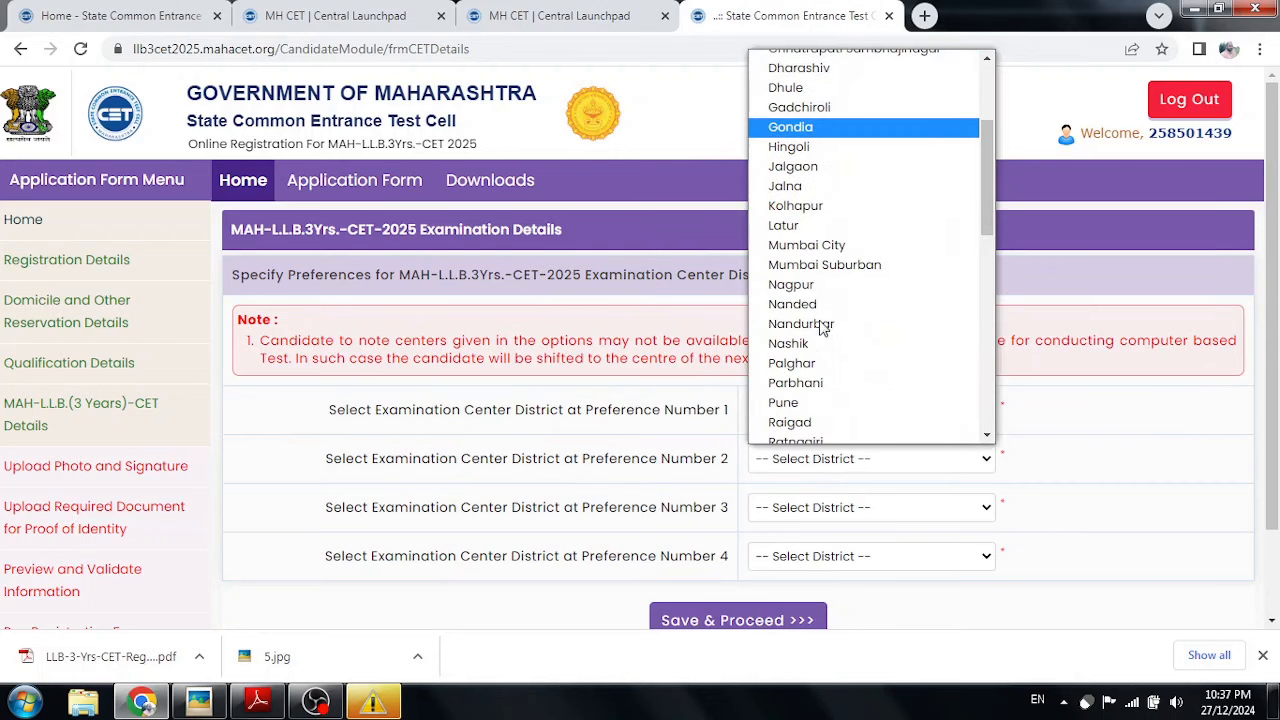
click(803, 402)
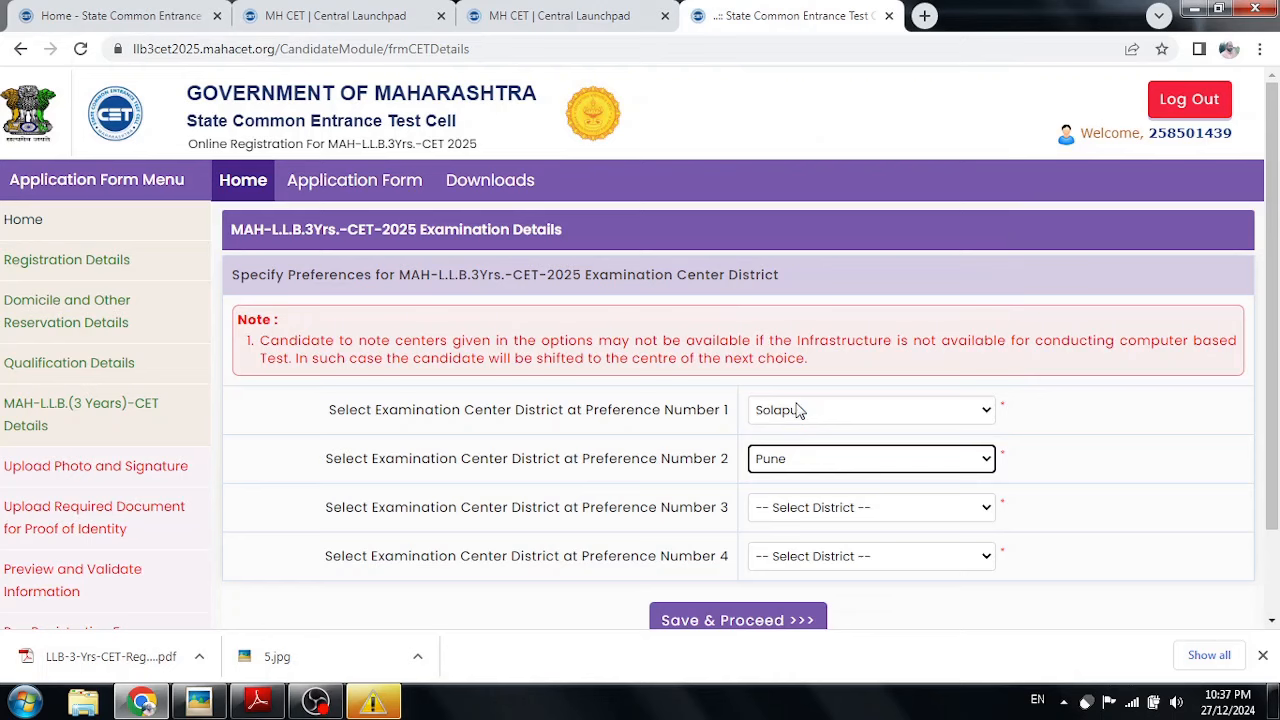
Choose Latur third and Dharashiv fourth preference, then save and proceed
click(807, 509)
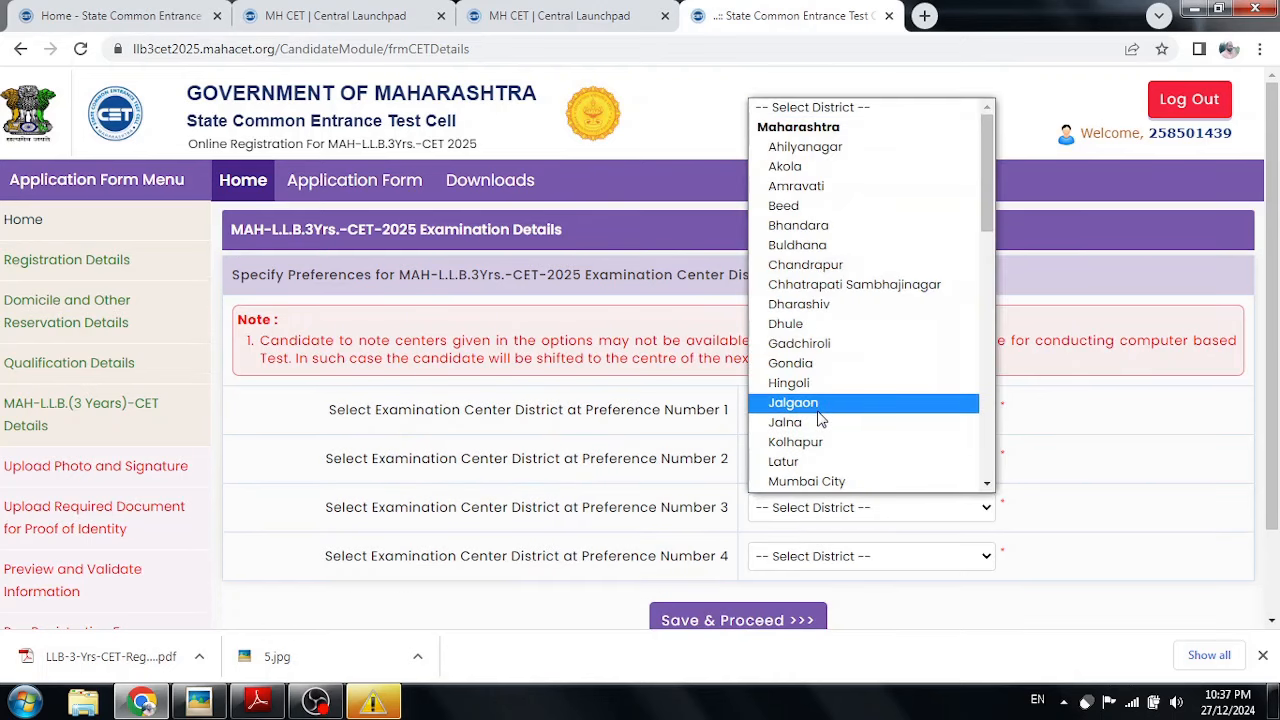
click(801, 461)
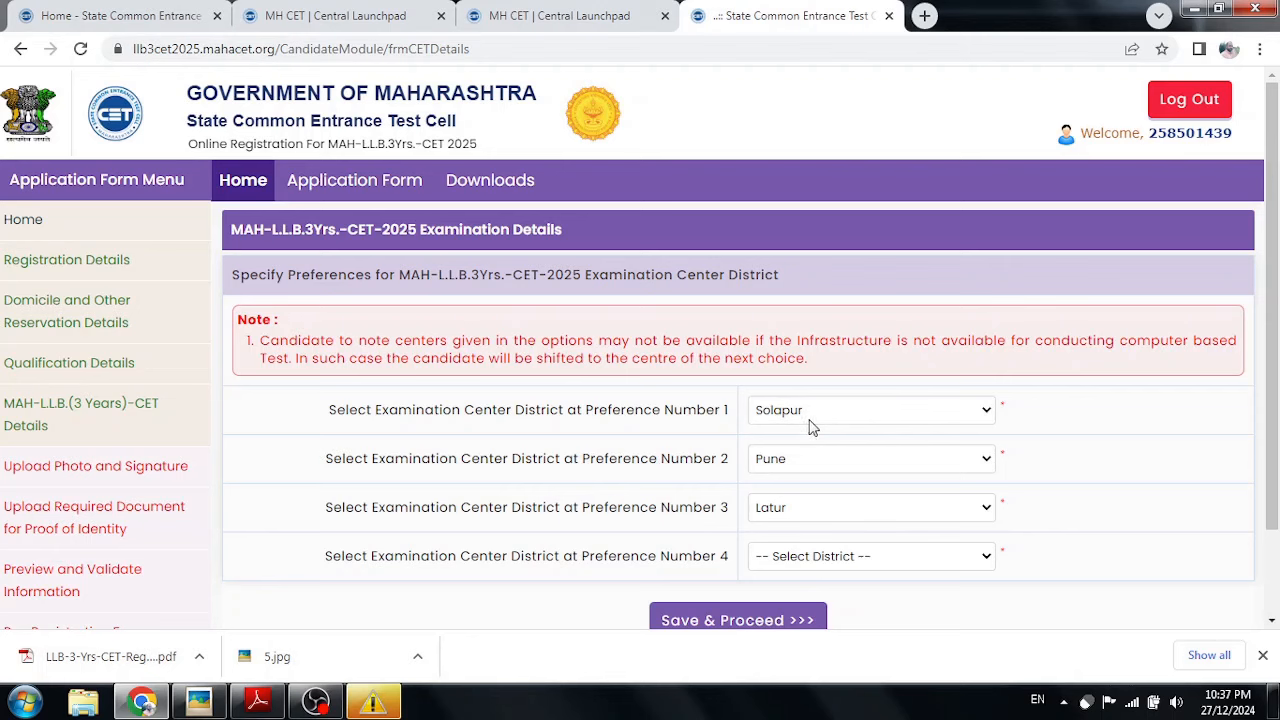
click(845, 558)
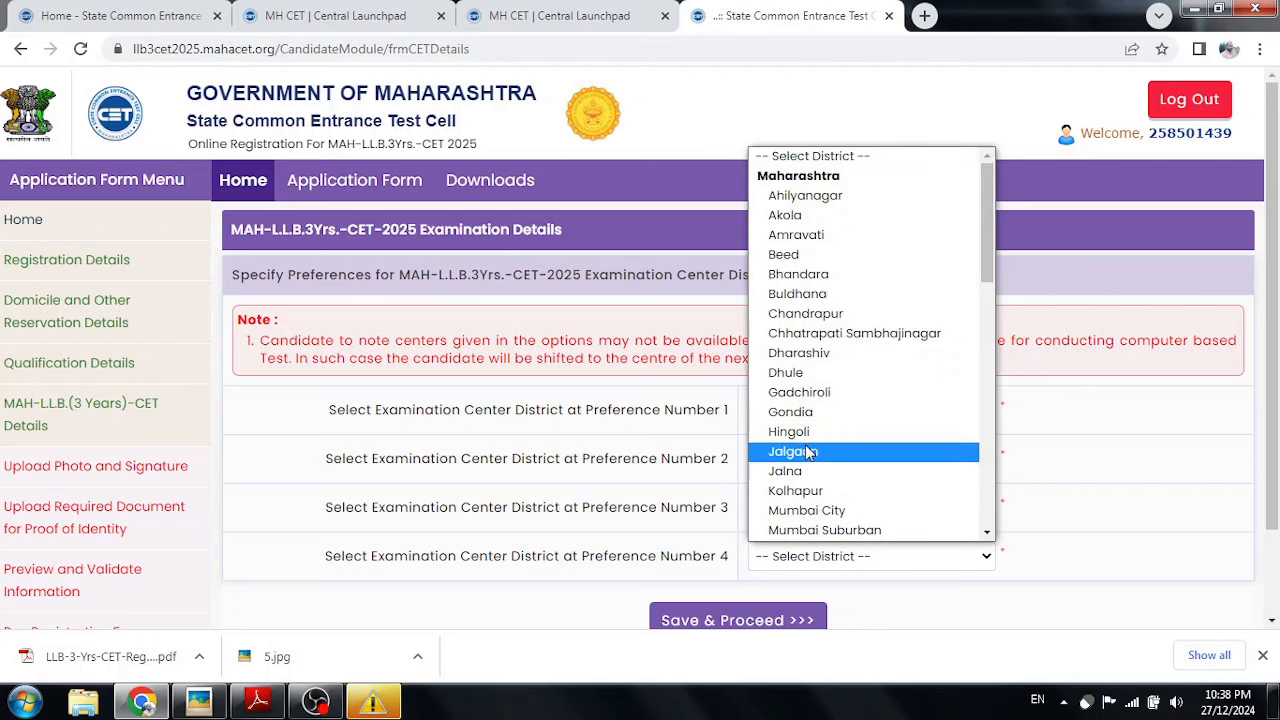
scroll(797, 445, down, 2)
click(805, 164)
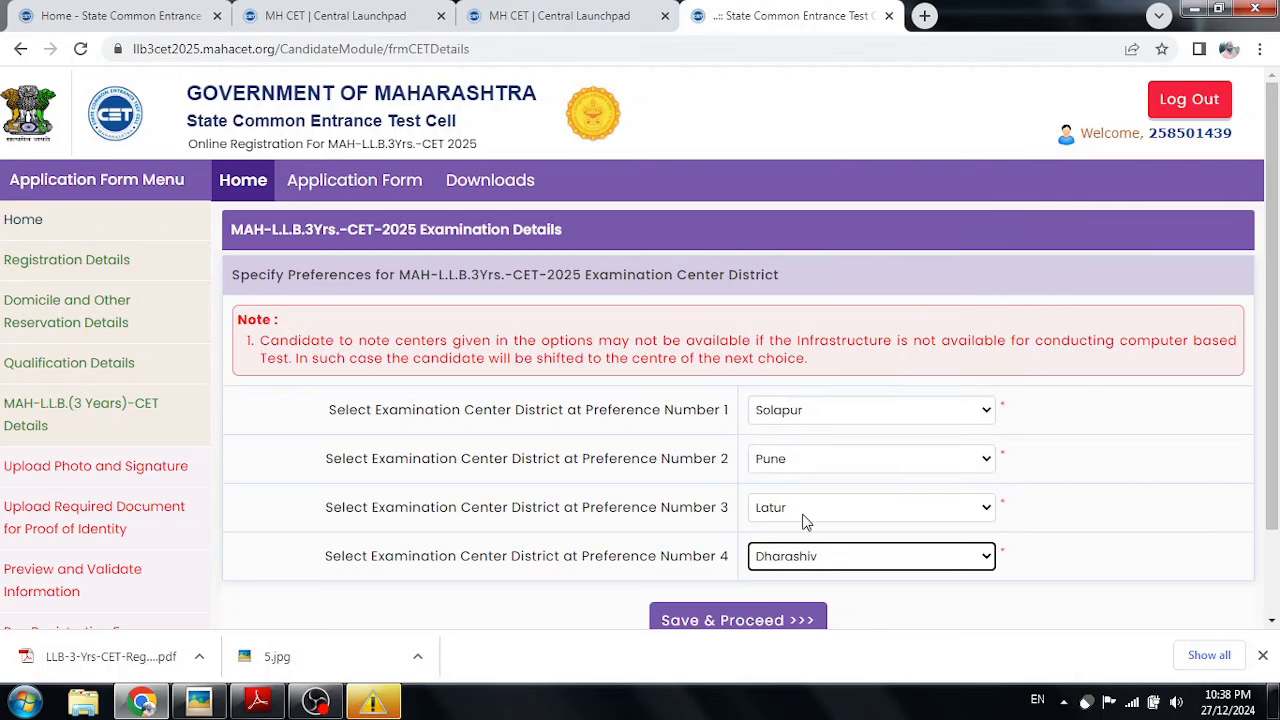
scroll(815, 512, down, 2)
click(767, 530)
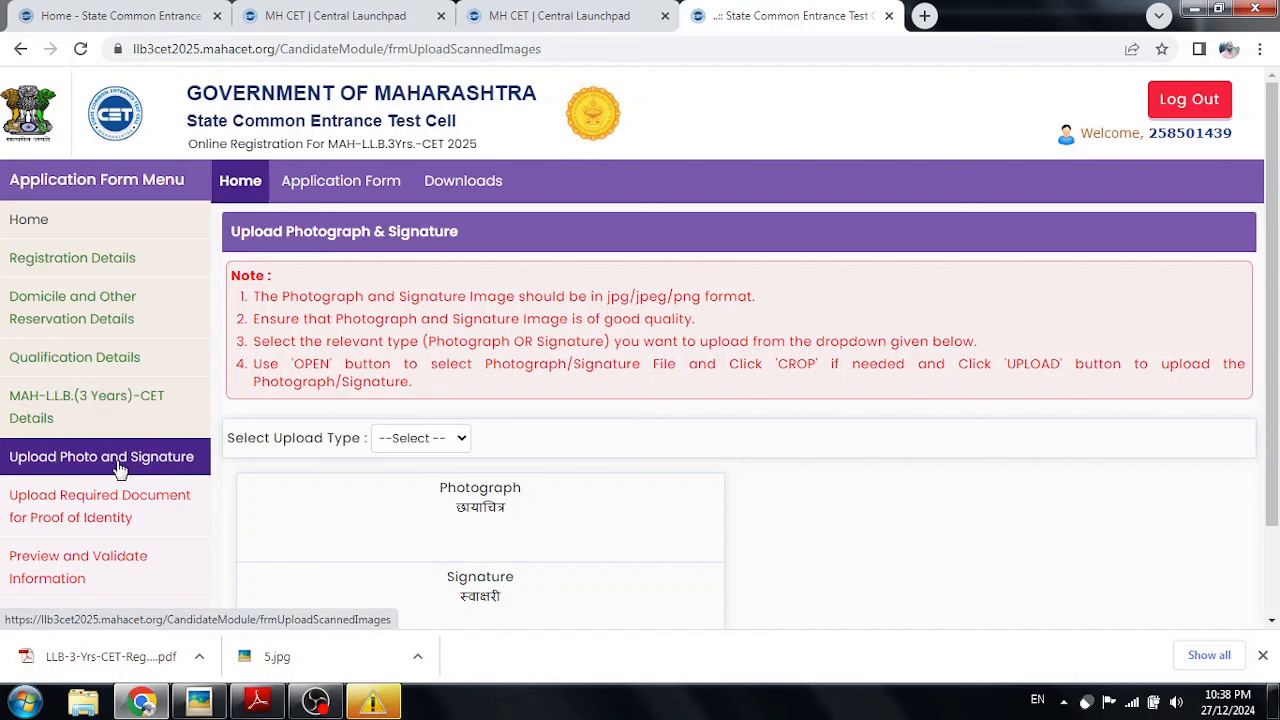
Choose Photograph as the upload type to show the 2×2 inch, 100KB–5MB requirements
scroll(608, 408, down, 2)
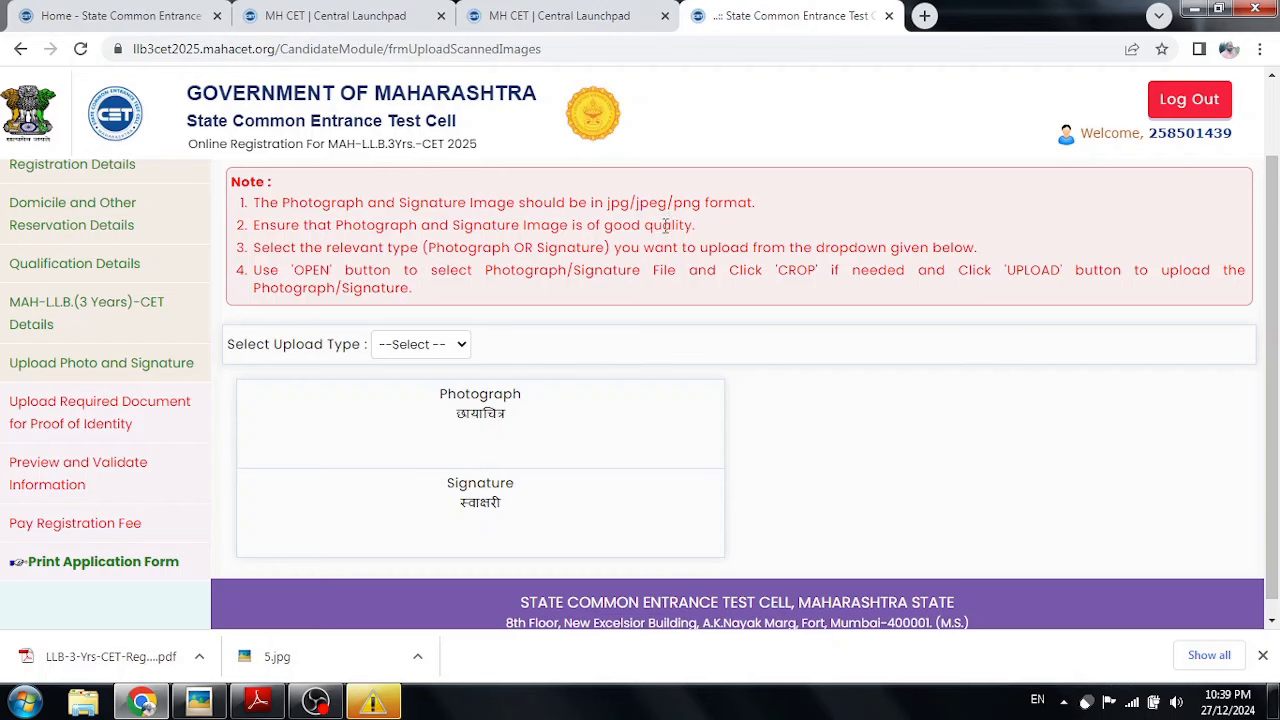
click(452, 346)
click(428, 389)
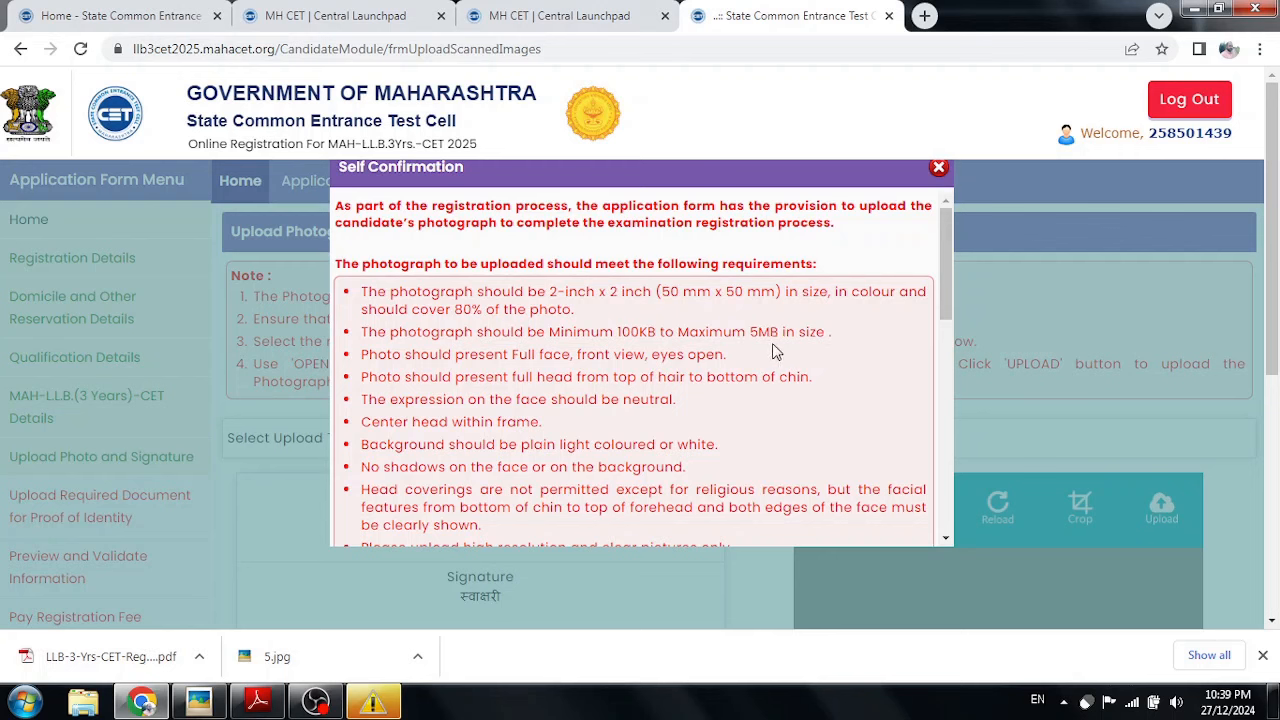
Agree to the photo requirements and upload the passport photo into the Photograph slot
scroll(632, 388, down, 2)
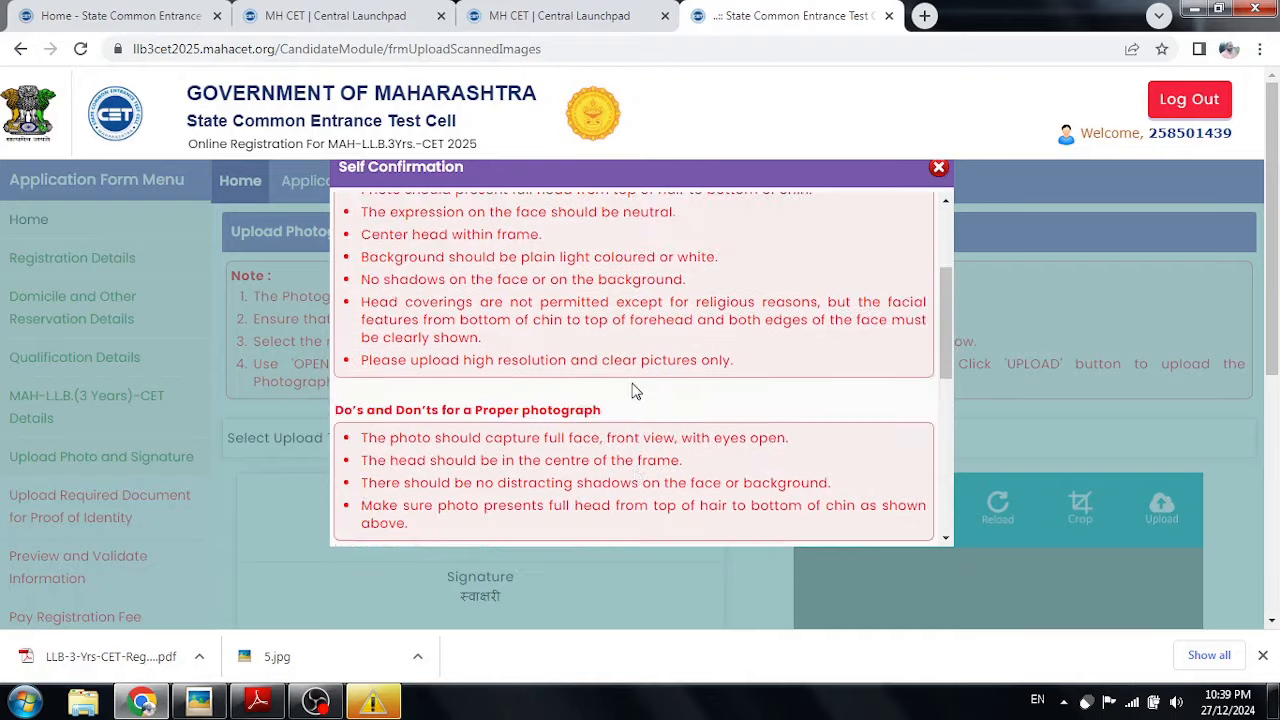
scroll(632, 388, down, 5)
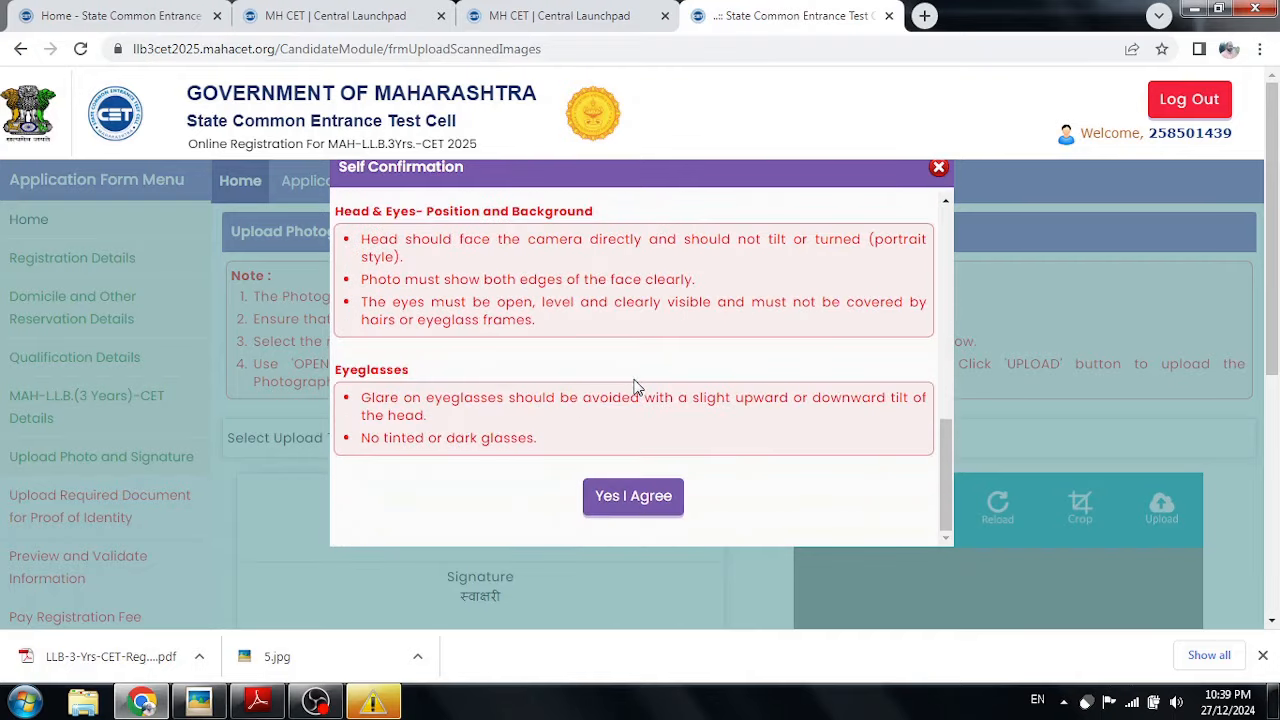
click(636, 497)
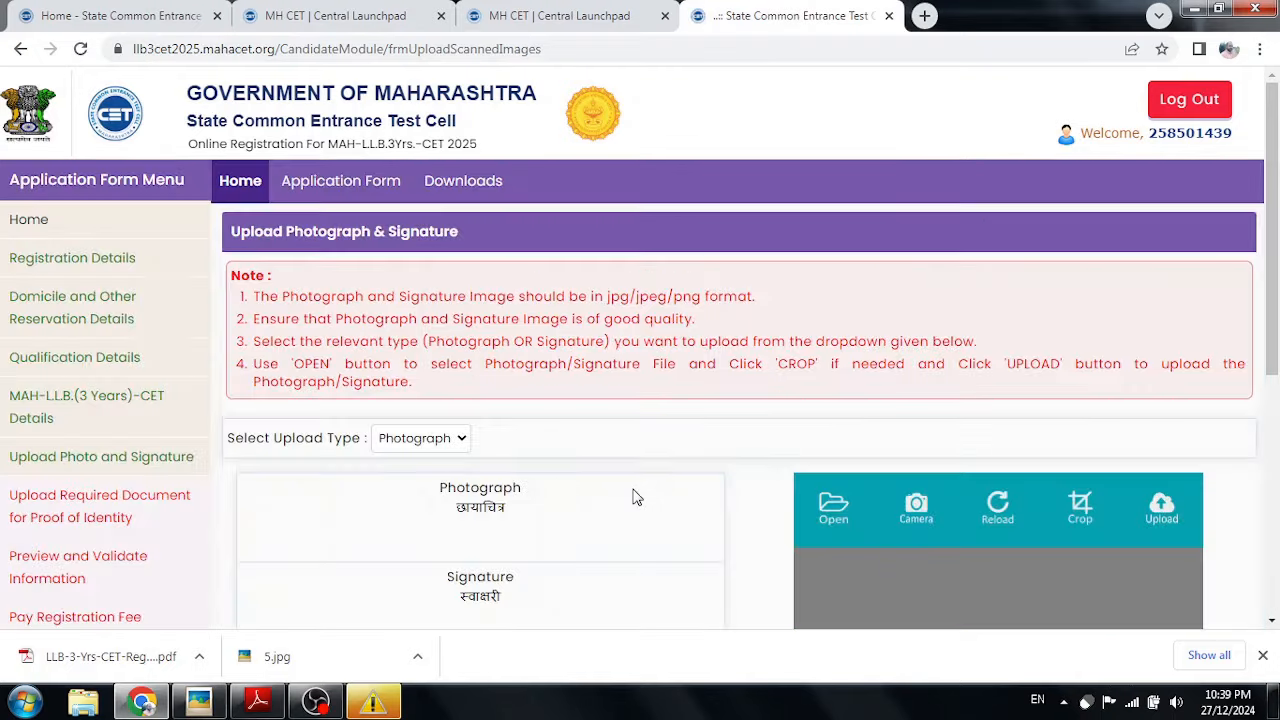
click(832, 512)
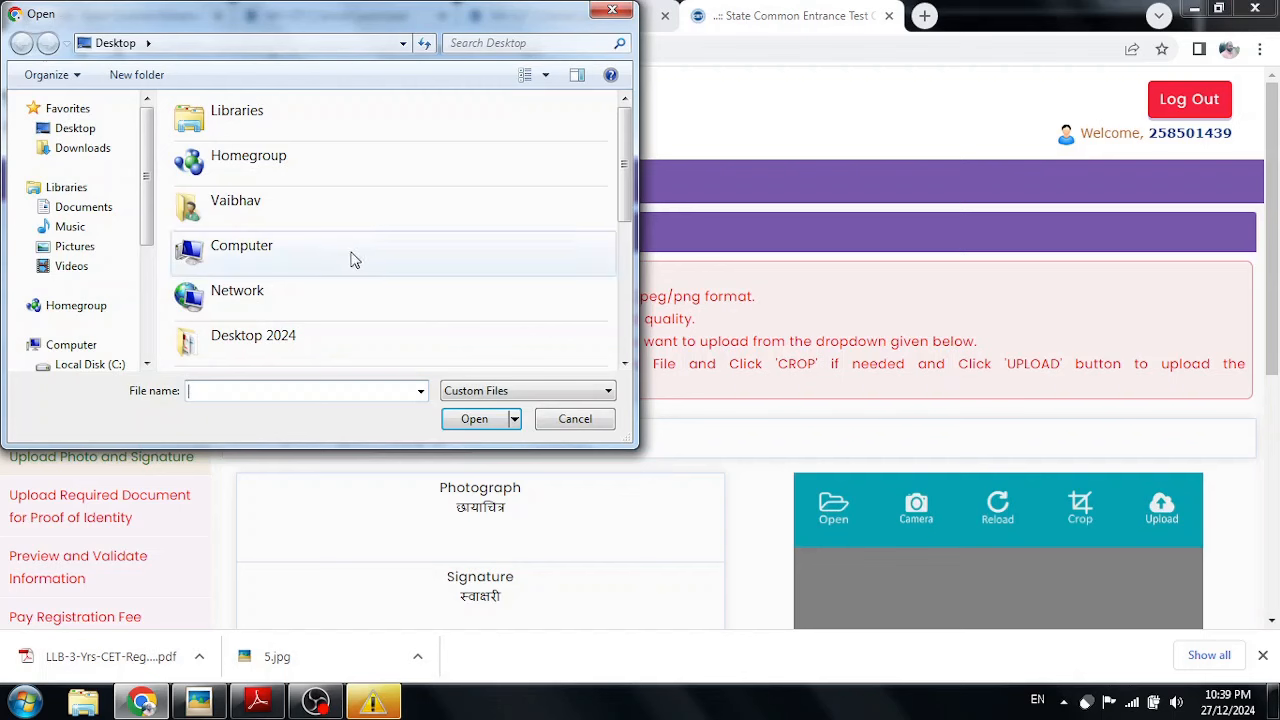
click(286, 212)
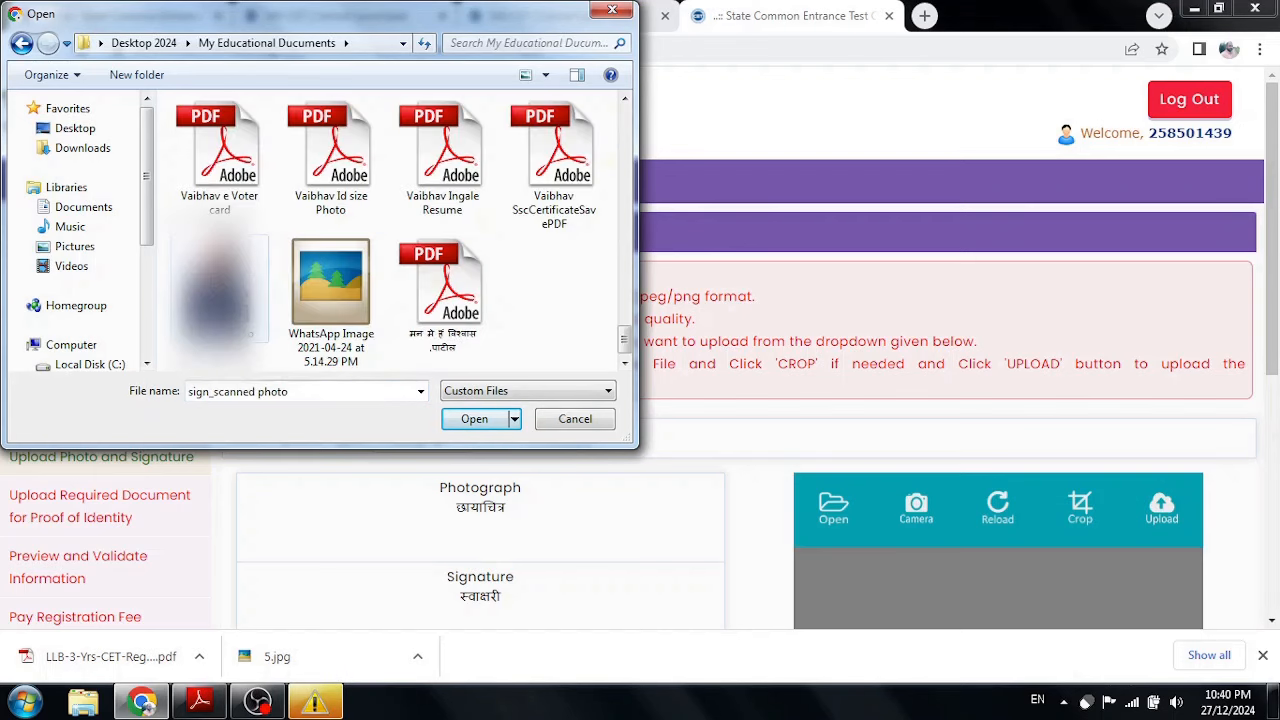
click(215, 295)
click(477, 420)
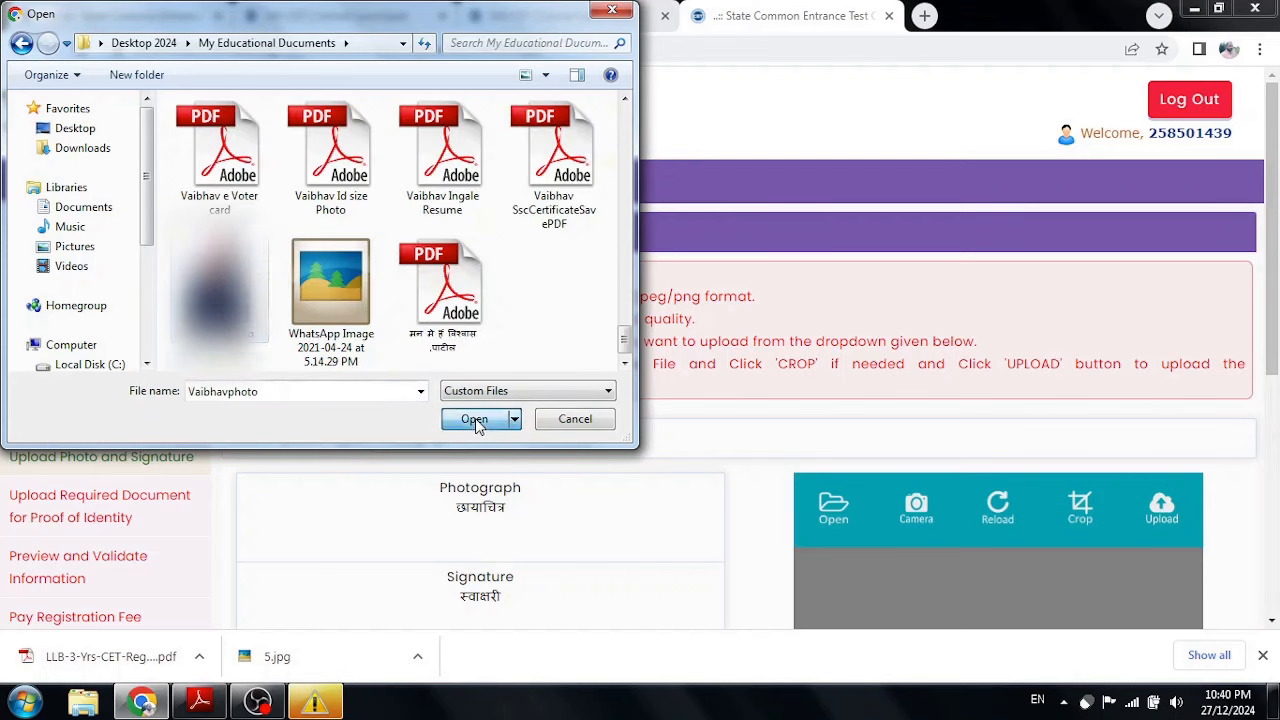
scroll(740, 458, down, 2)
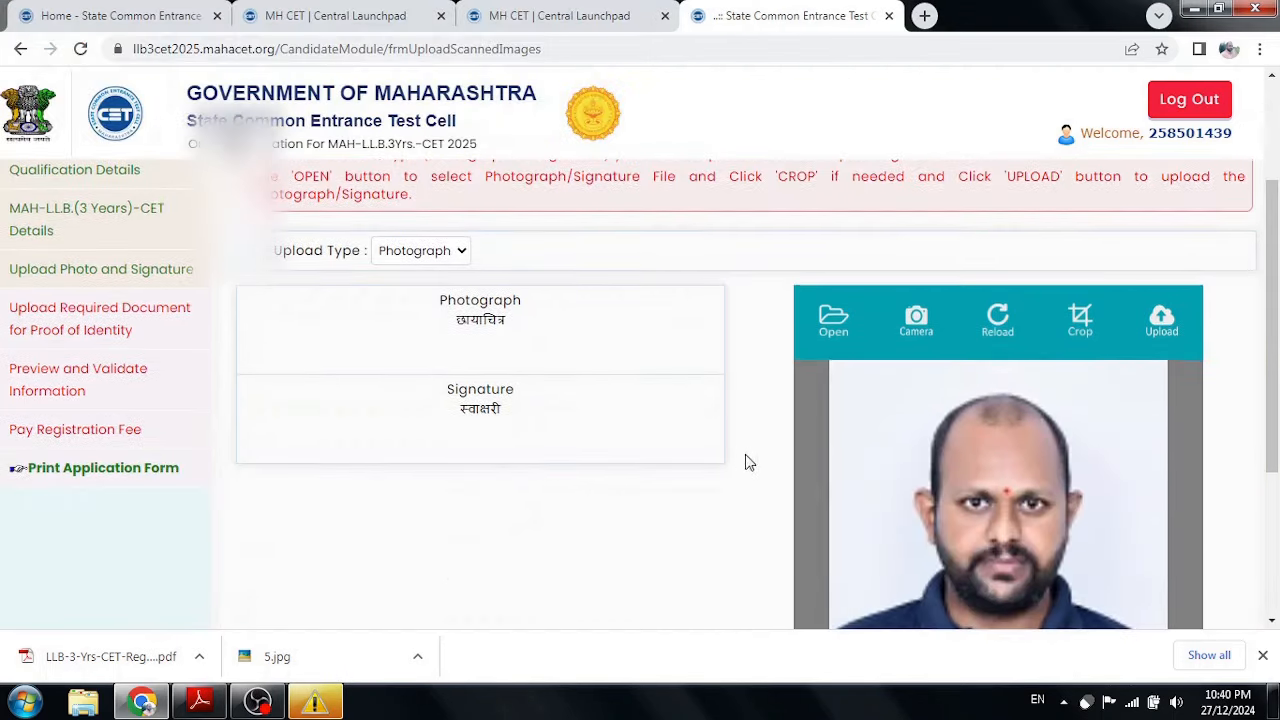
scroll(793, 440, down, 2)
scroll(793, 440, up, 3)
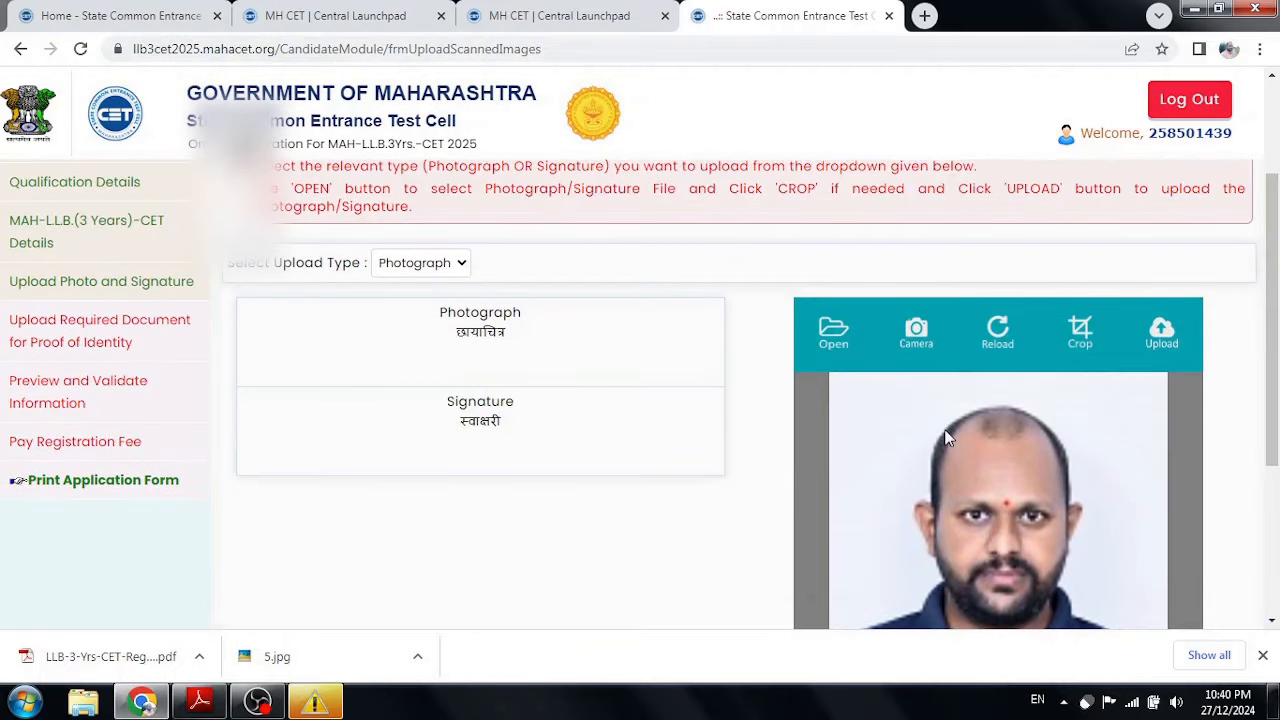
click(1160, 335)
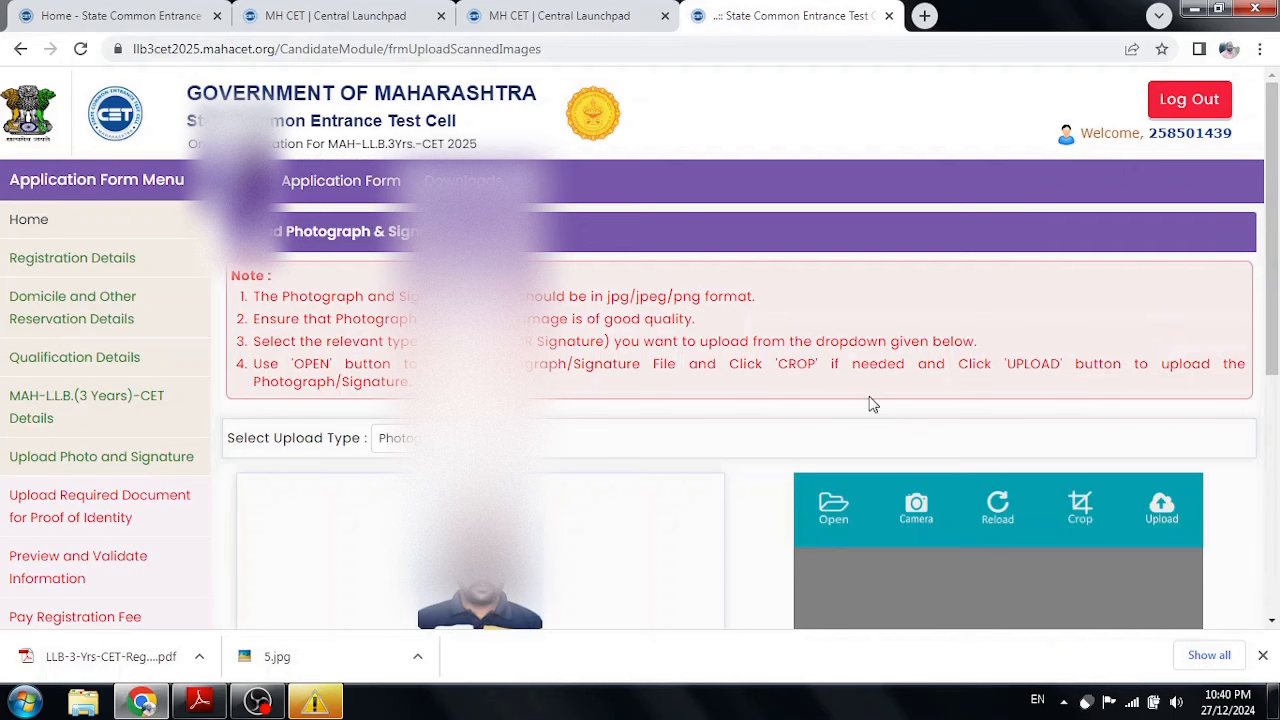
Switch the upload type to Signature, then save and proceed to proof of identity
scroll(540, 545, down, 1)
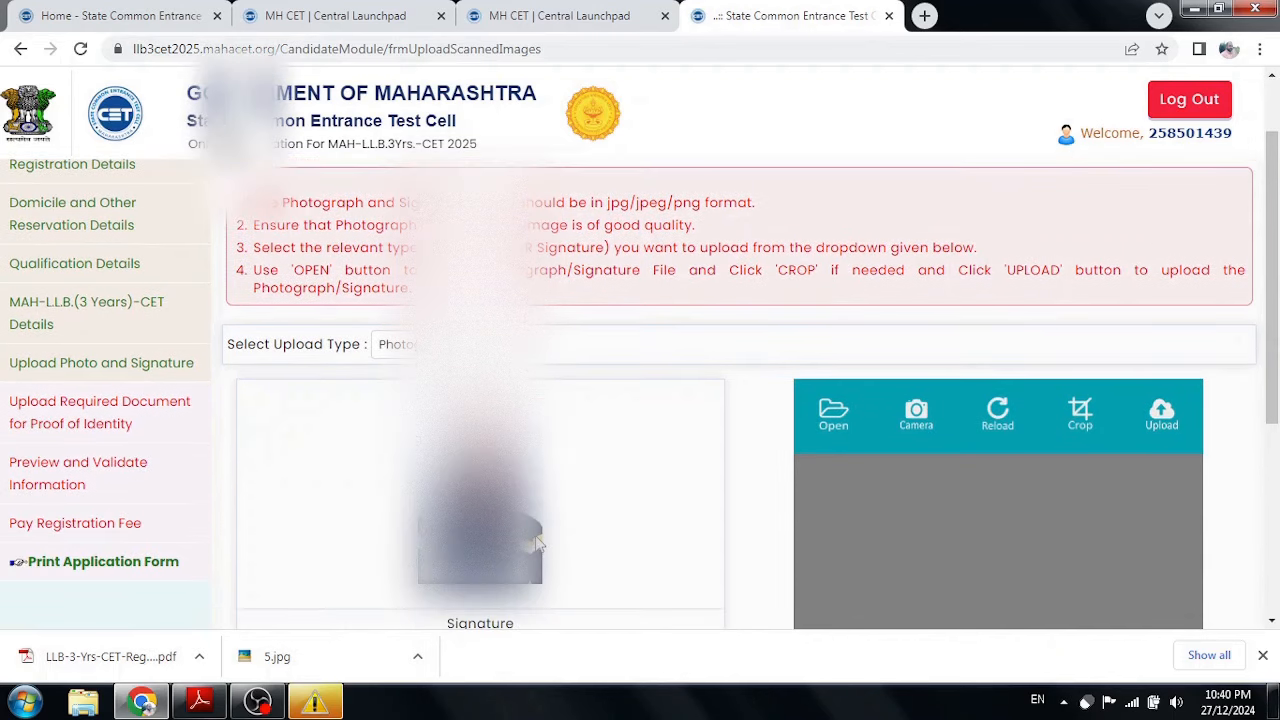
scroll(549, 517, down, 2)
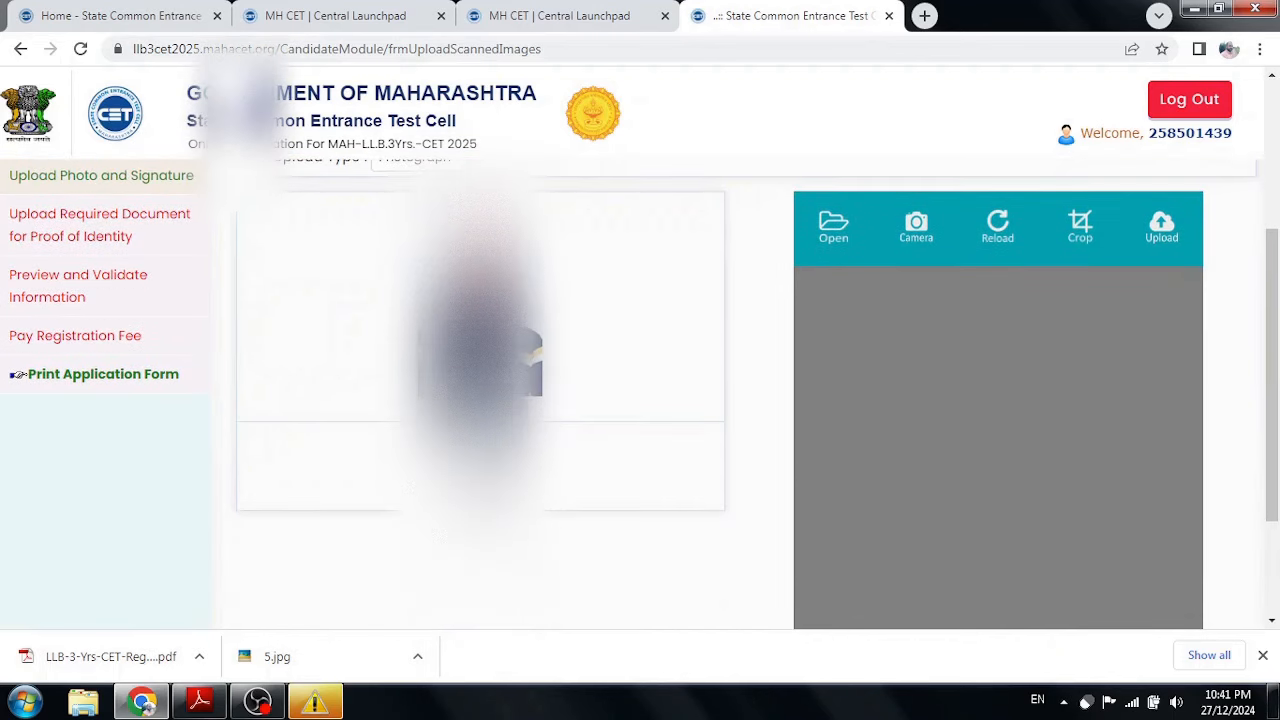
scroll(480, 400, up, 2)
click(410, 344)
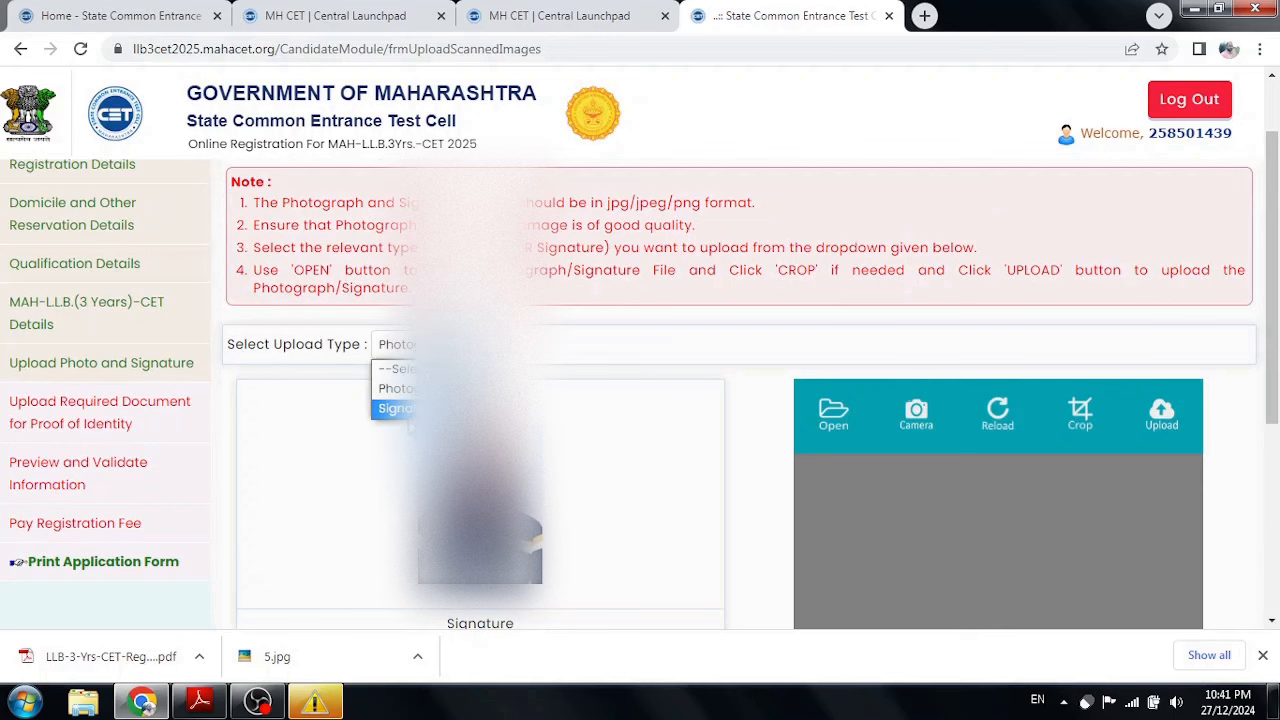
click(405, 409)
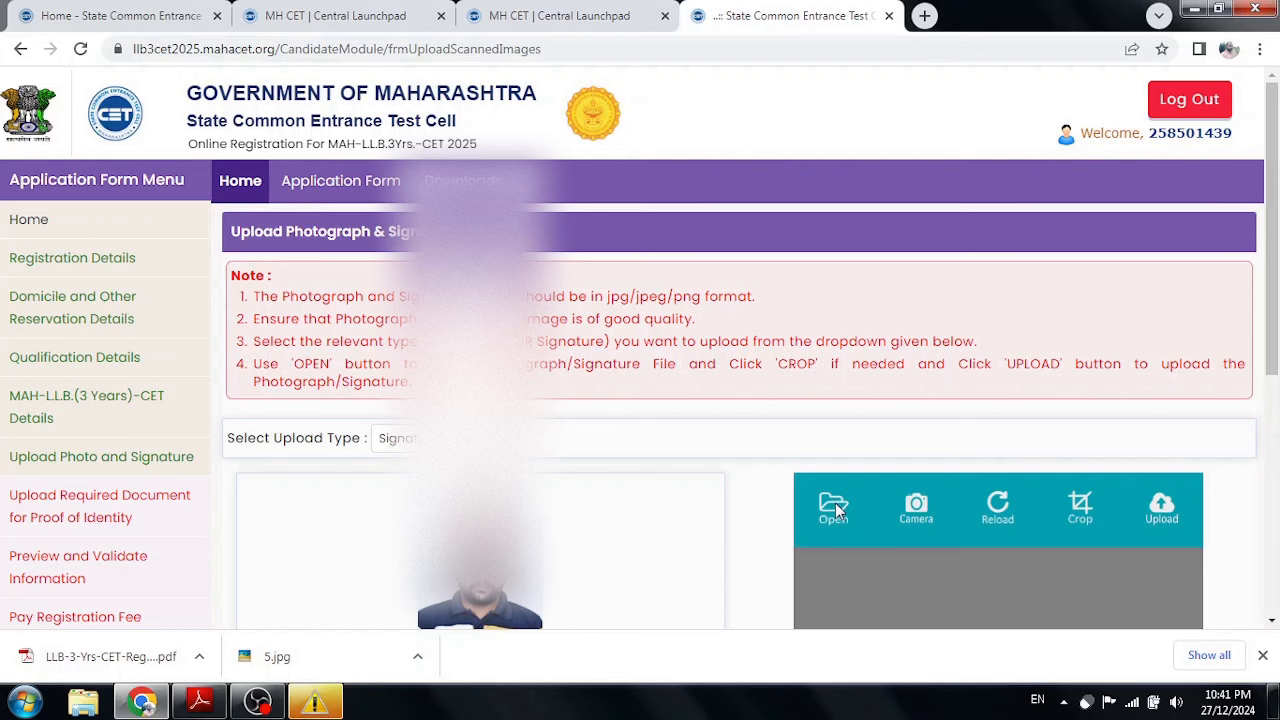
scroll(837, 510, down, 4)
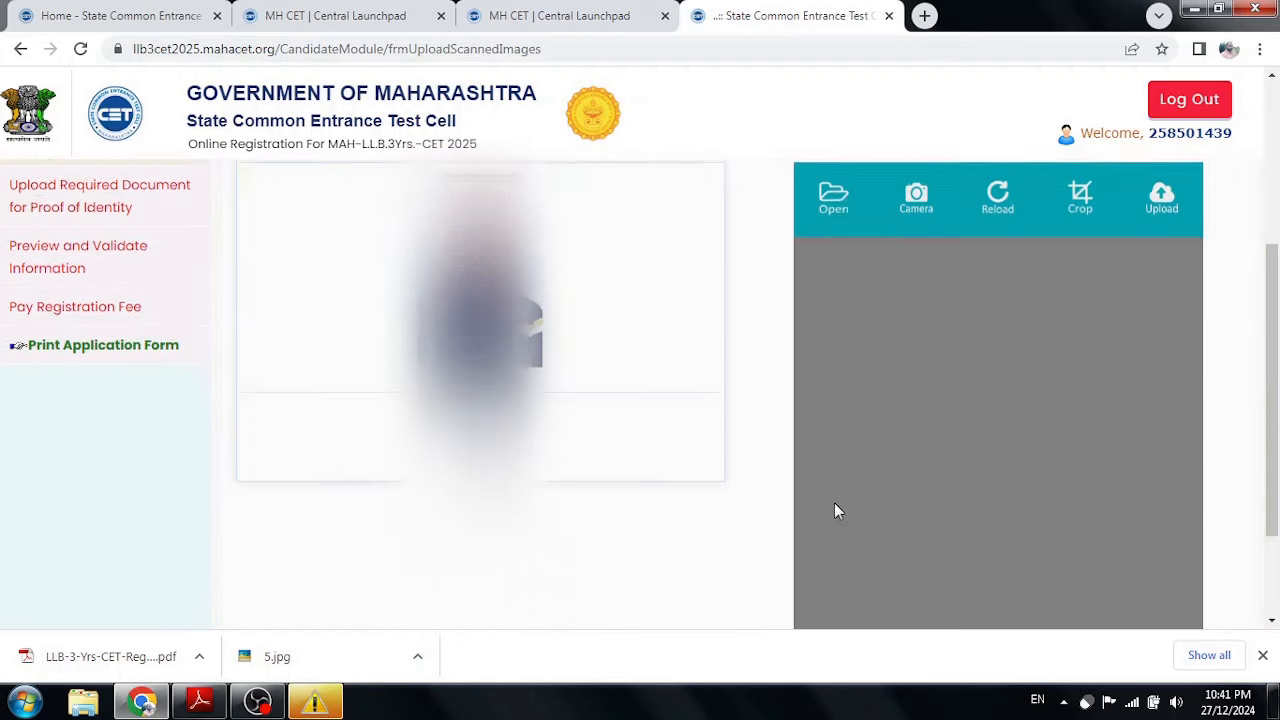
scroll(690, 555, down, 1)
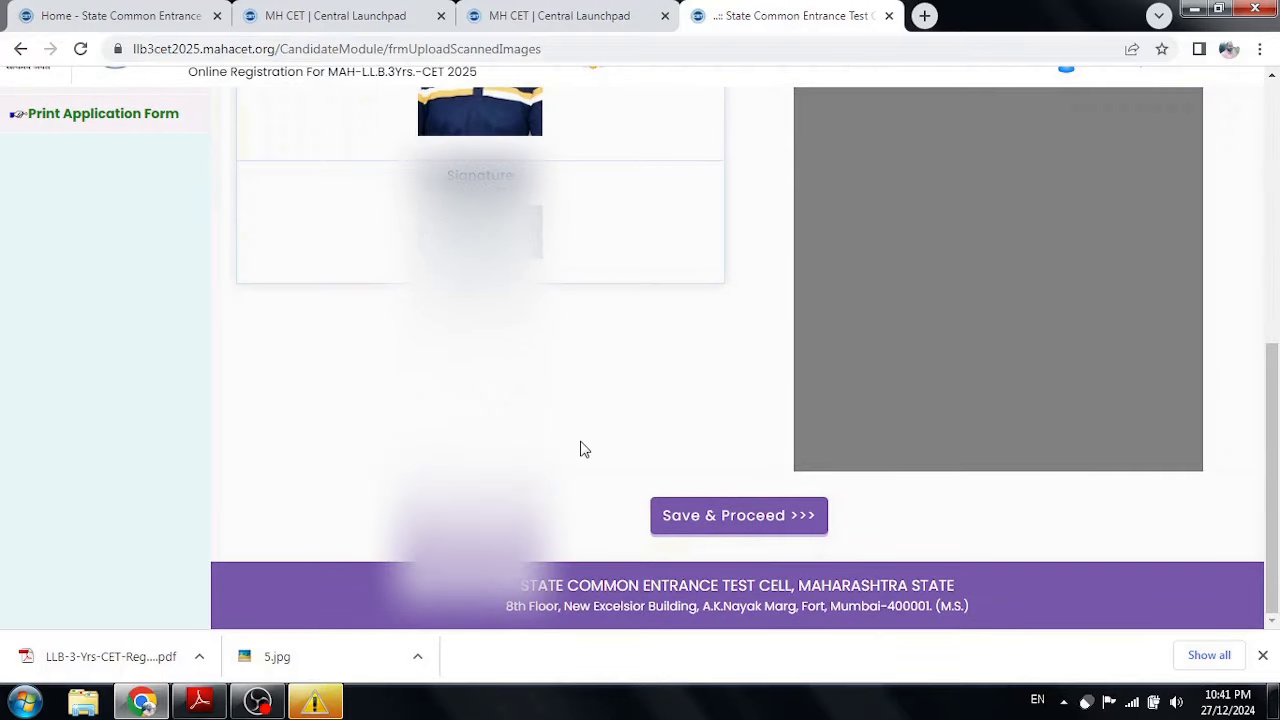
click(745, 521)
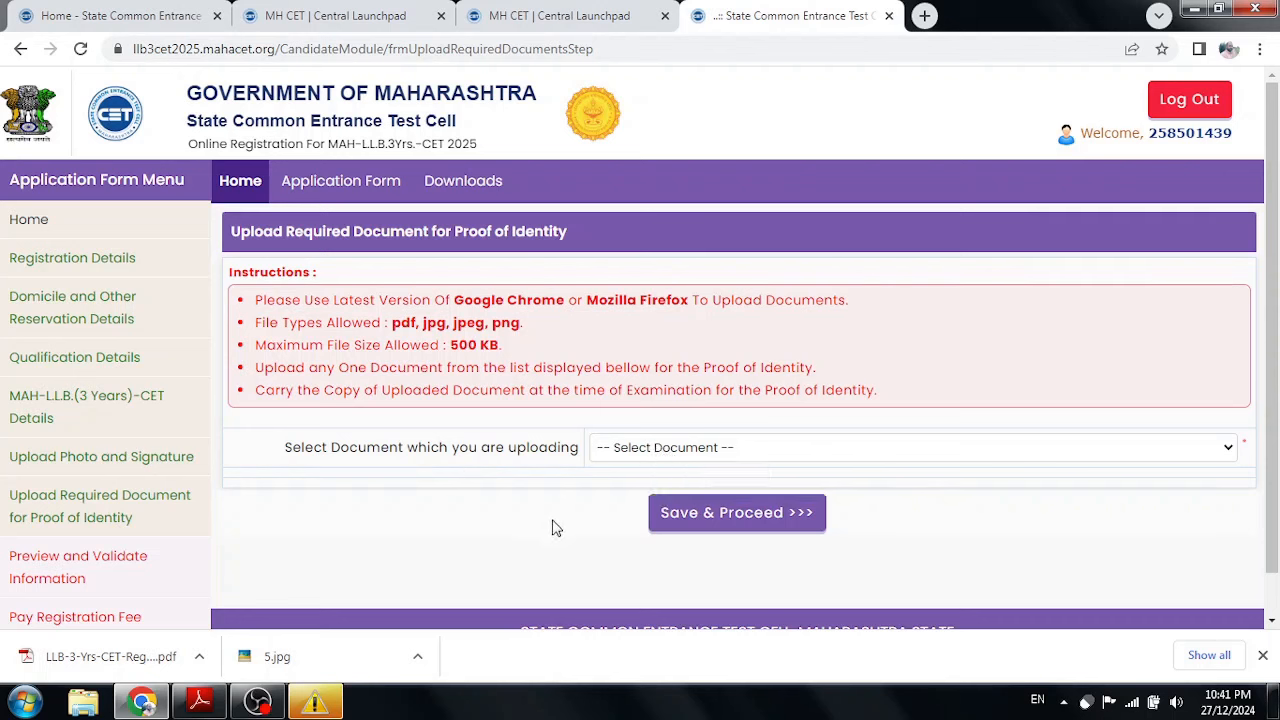
Choose PAN Card as the identity document and upload the Pan Image file for it
click(636, 449)
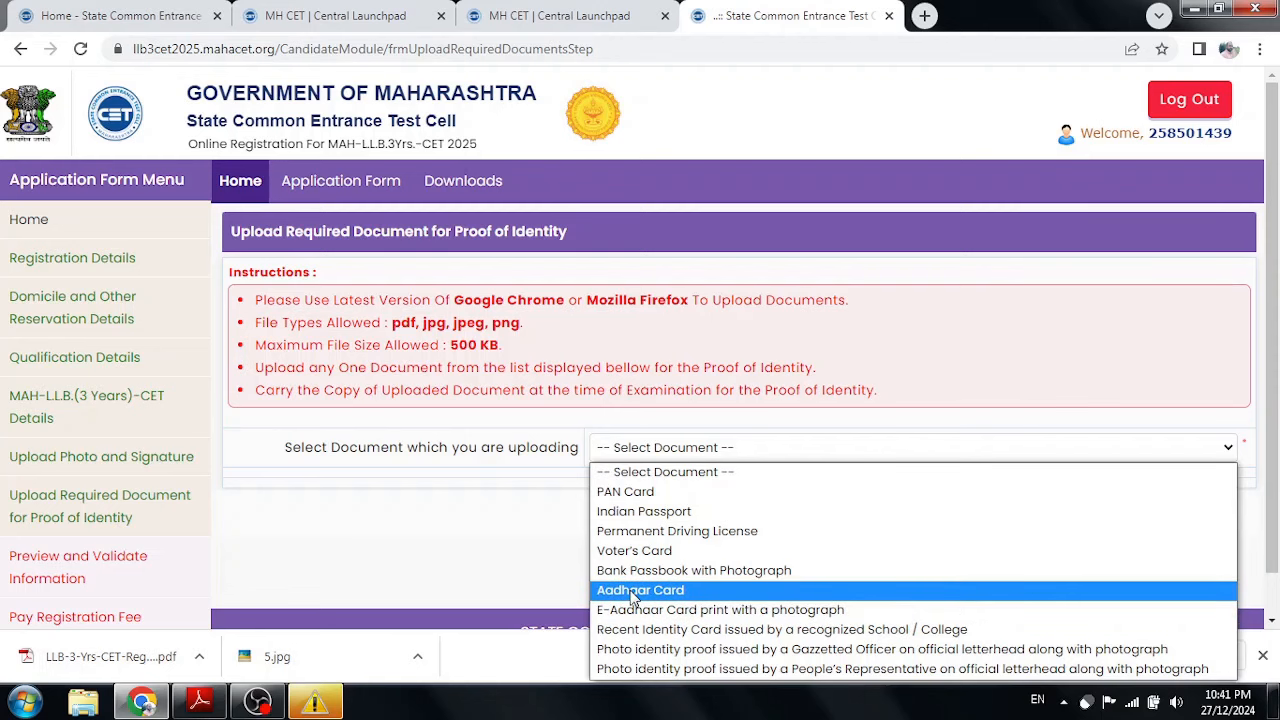
click(638, 499)
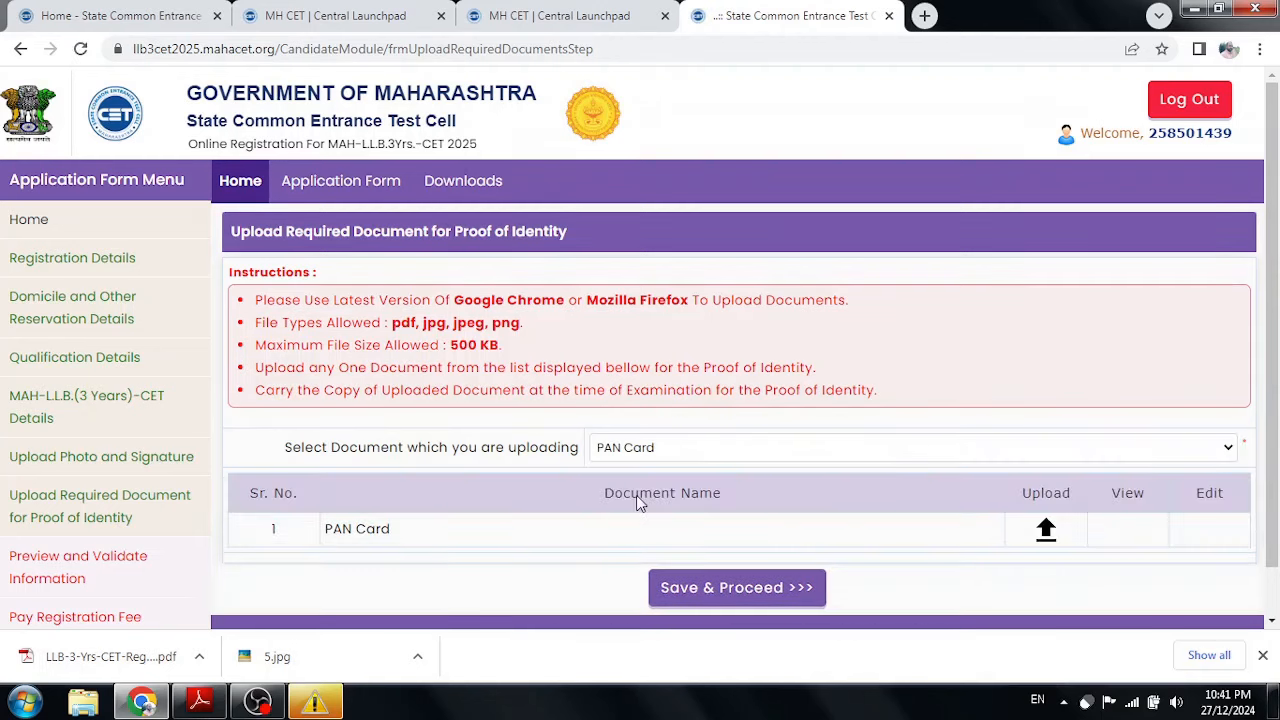
click(1045, 530)
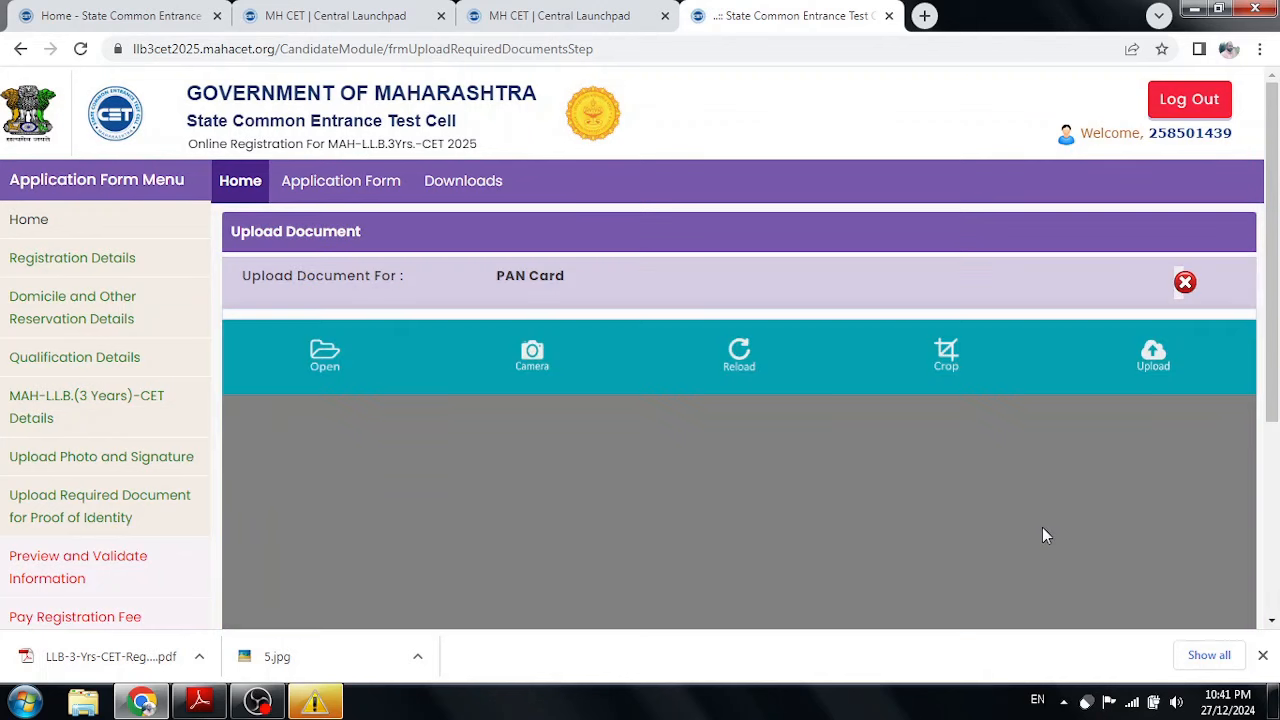
click(326, 353)
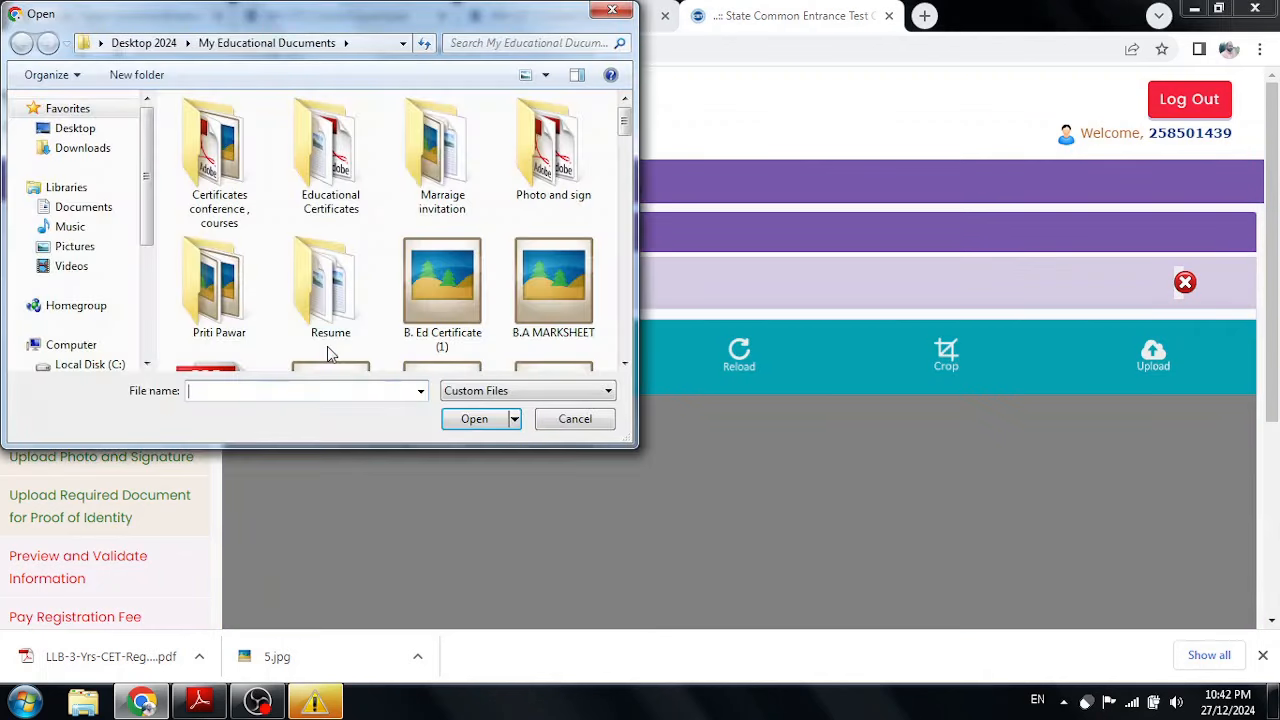
scroll(322, 315, down, 1)
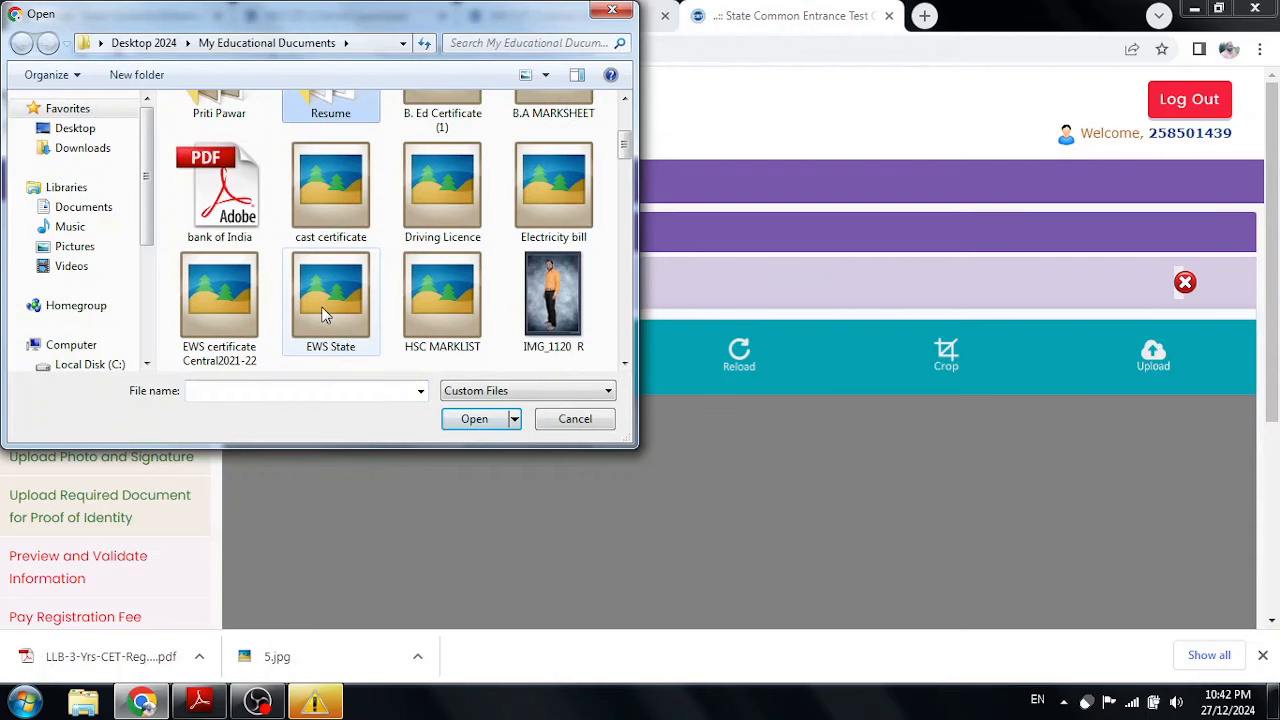
scroll(322, 315, down, 1)
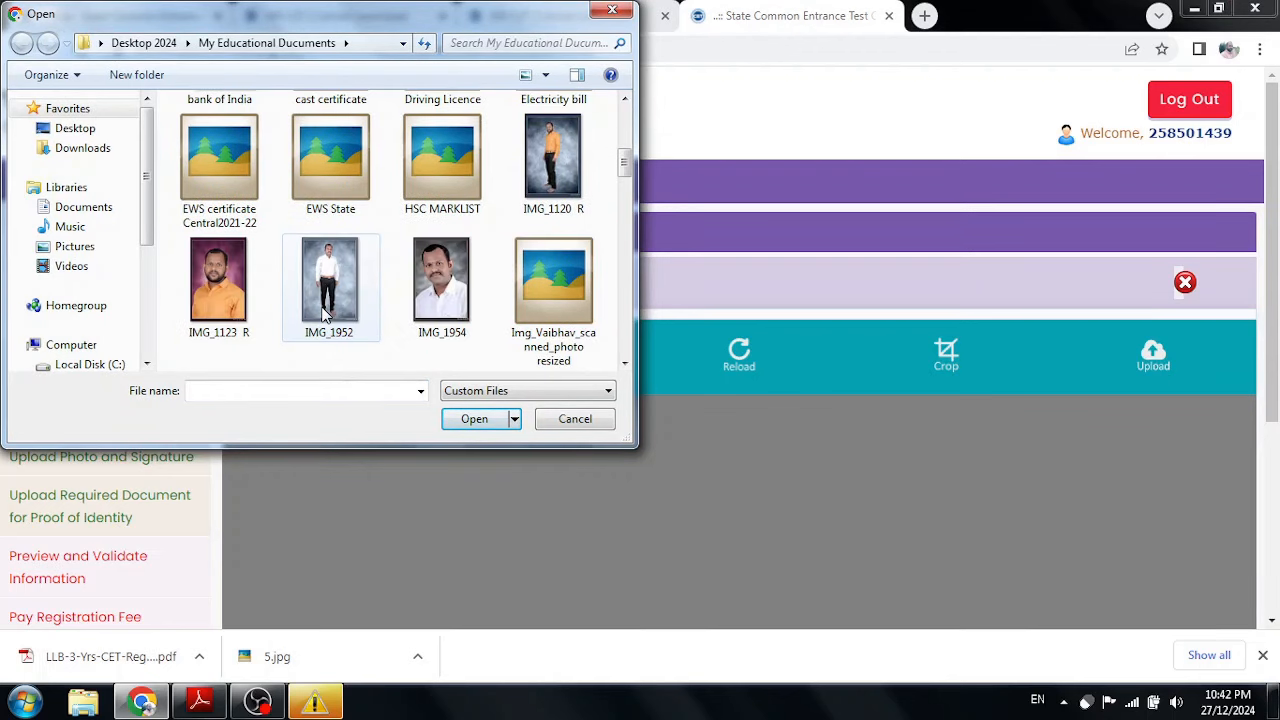
key(p)
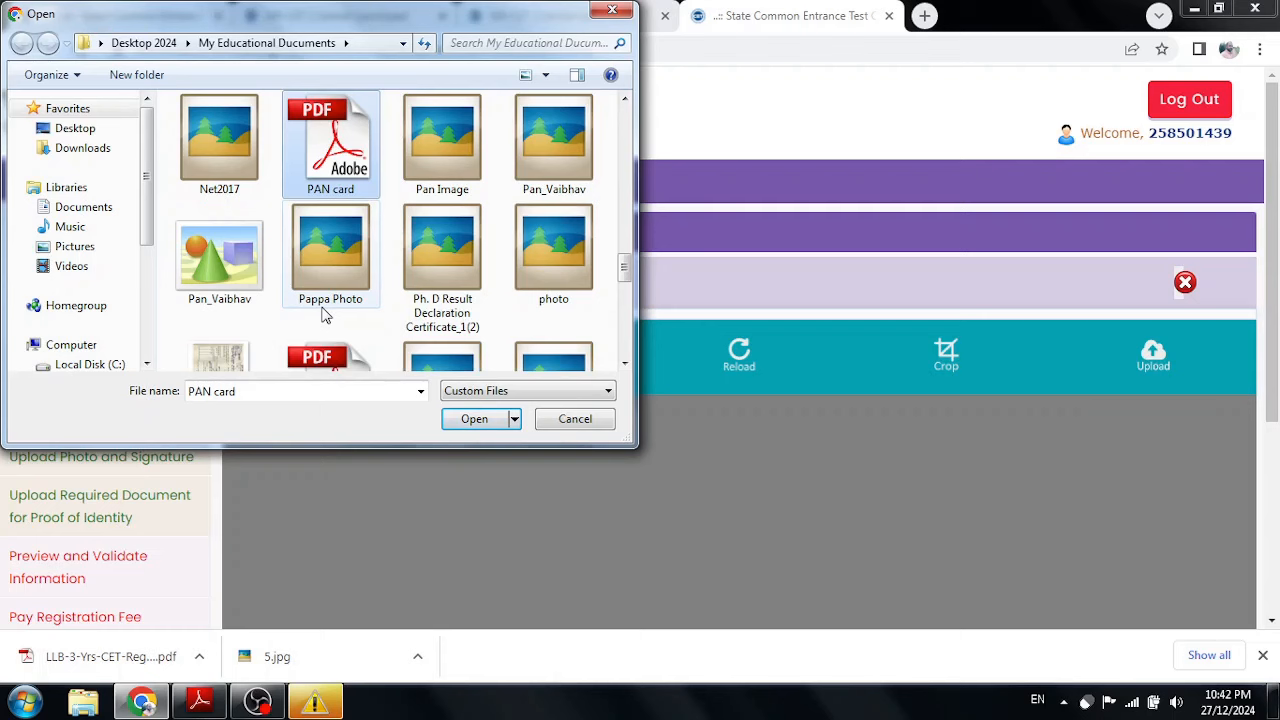
key(p)
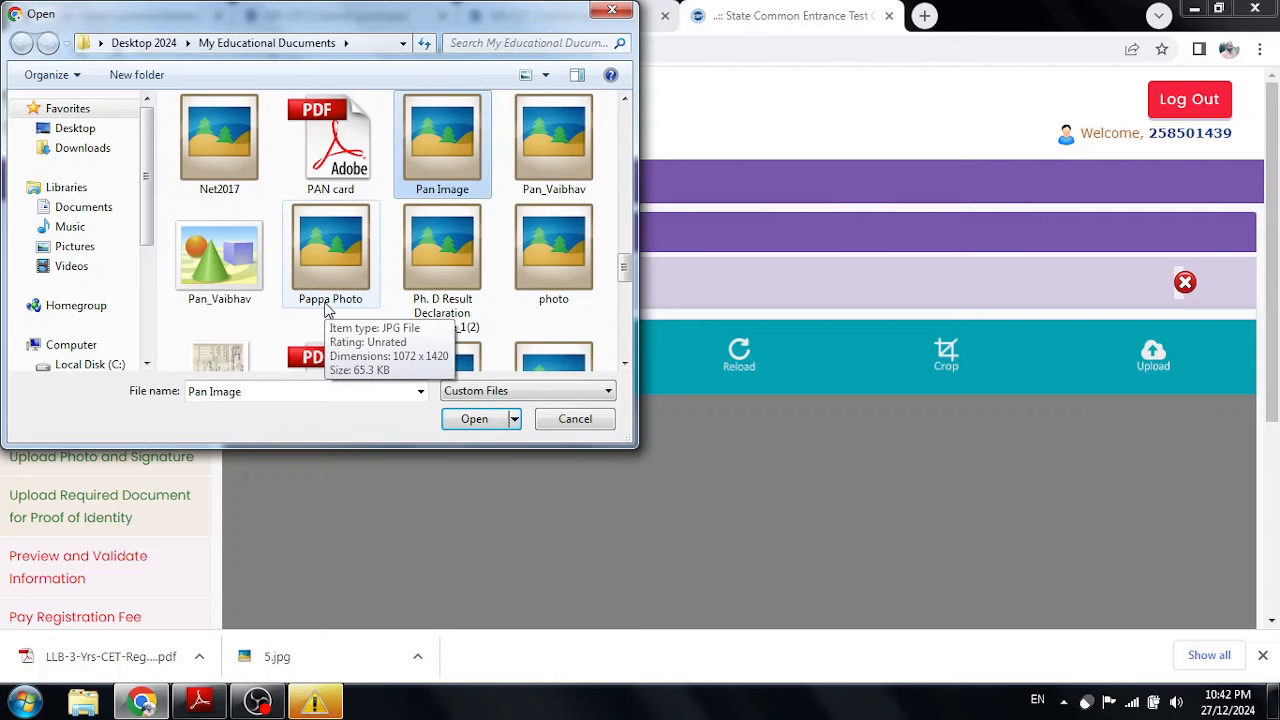
click(466, 419)
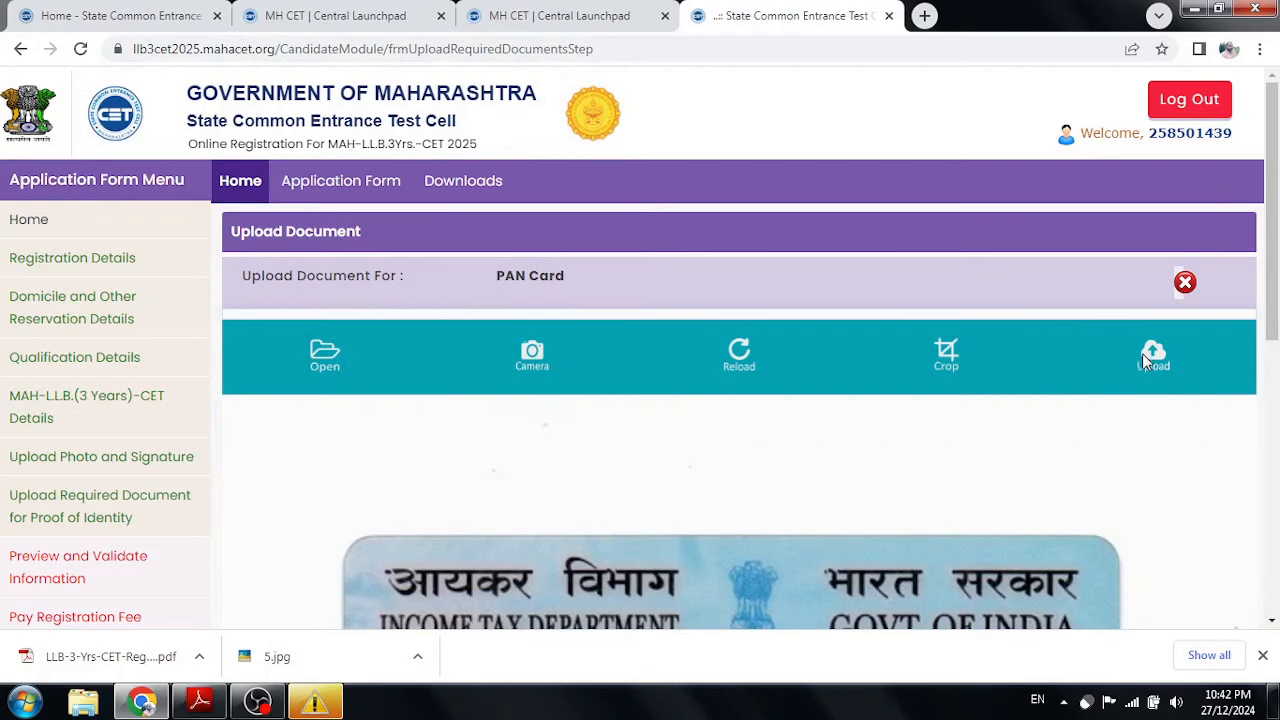
click(1150, 358)
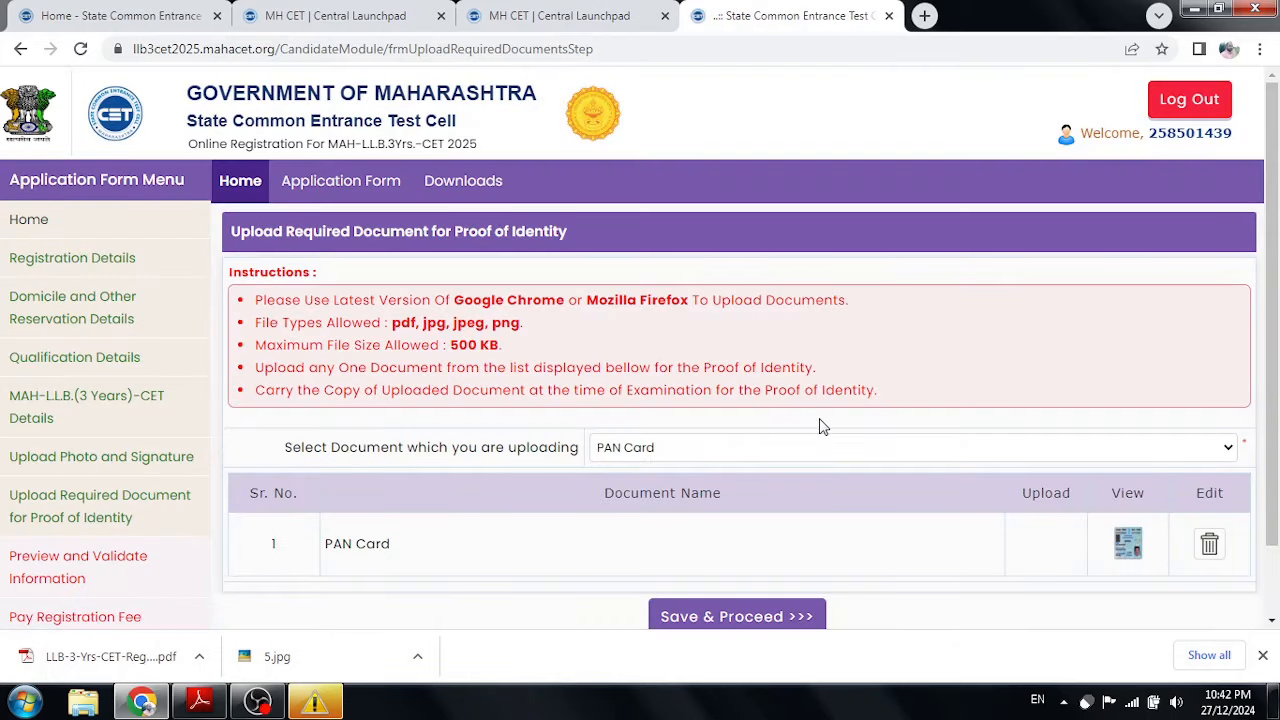
Scroll the Preview and Validate Information page to the bottom, then bring up the Self Confirmation notice
scroll(818, 427, down, 2)
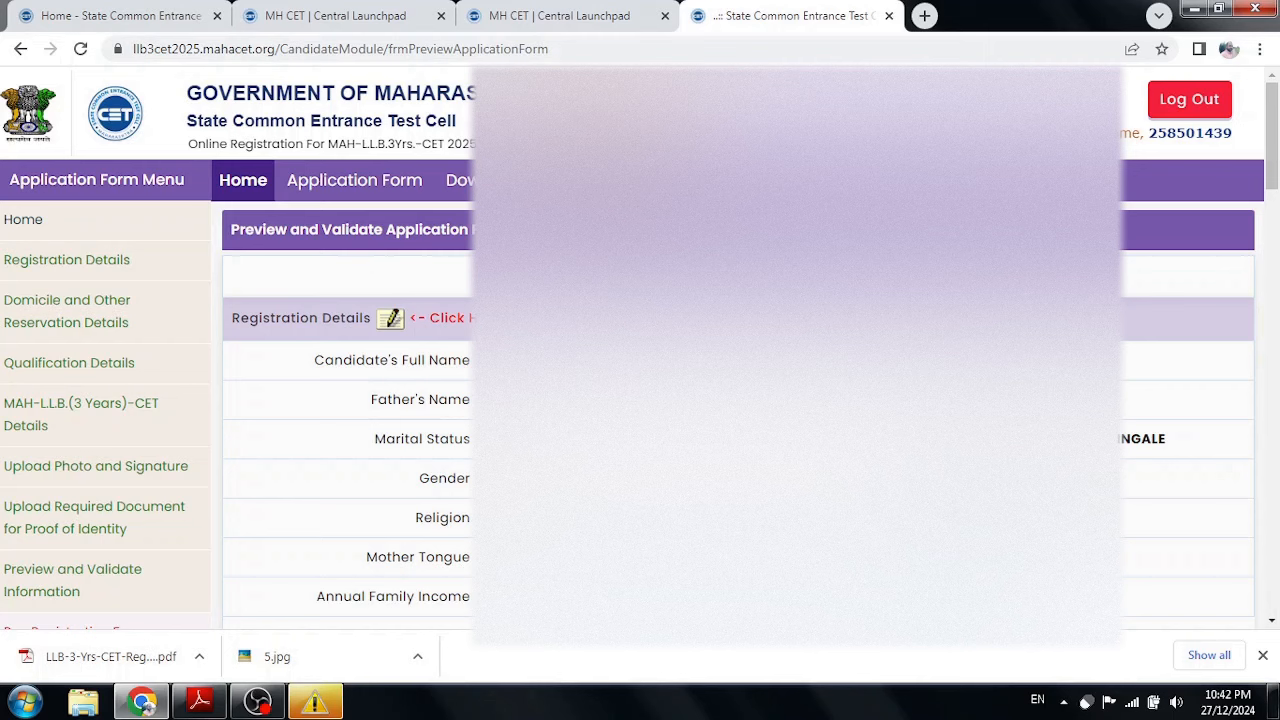
scroll(640, 400, down, 5)
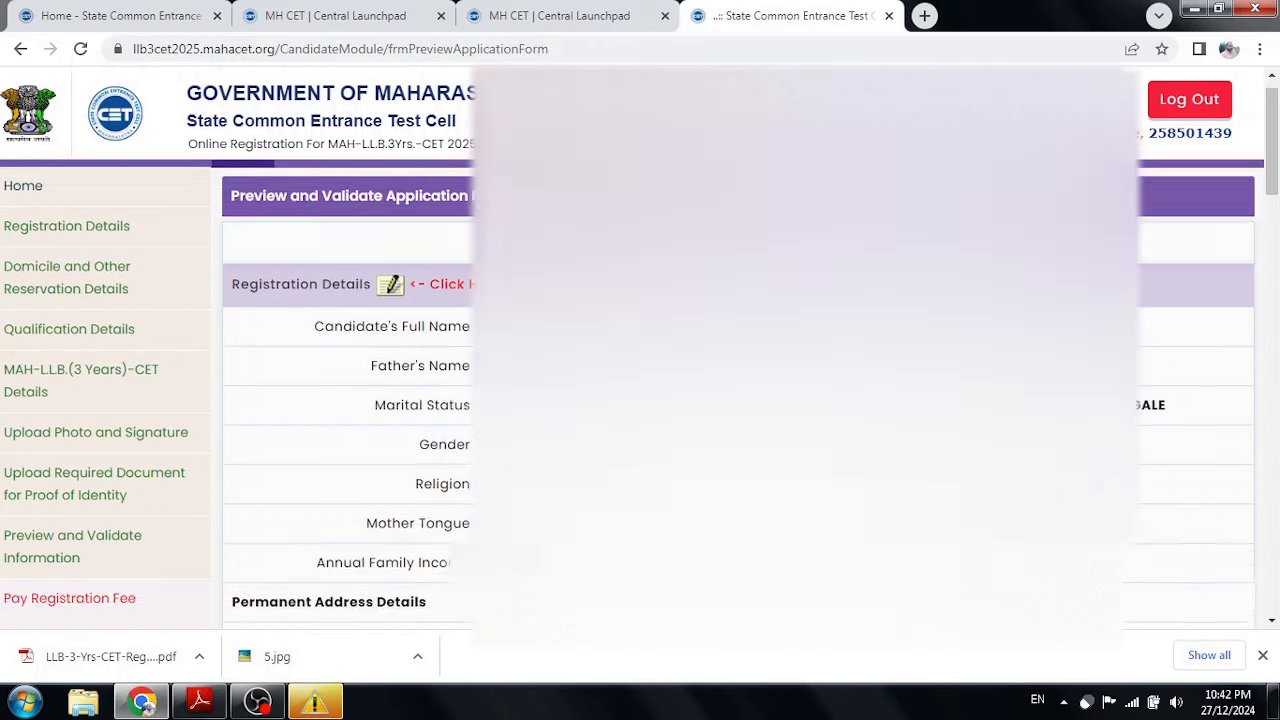
scroll(640, 400, down, 5)
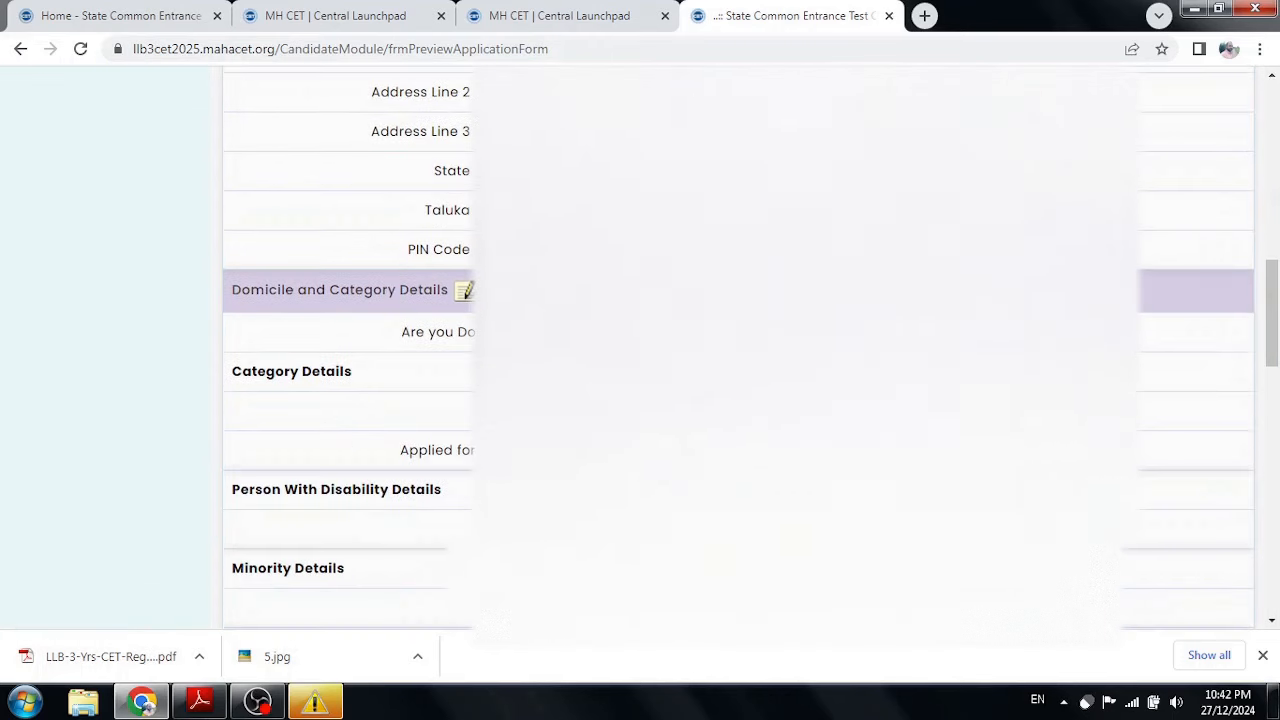
scroll(738, 356, down, 5)
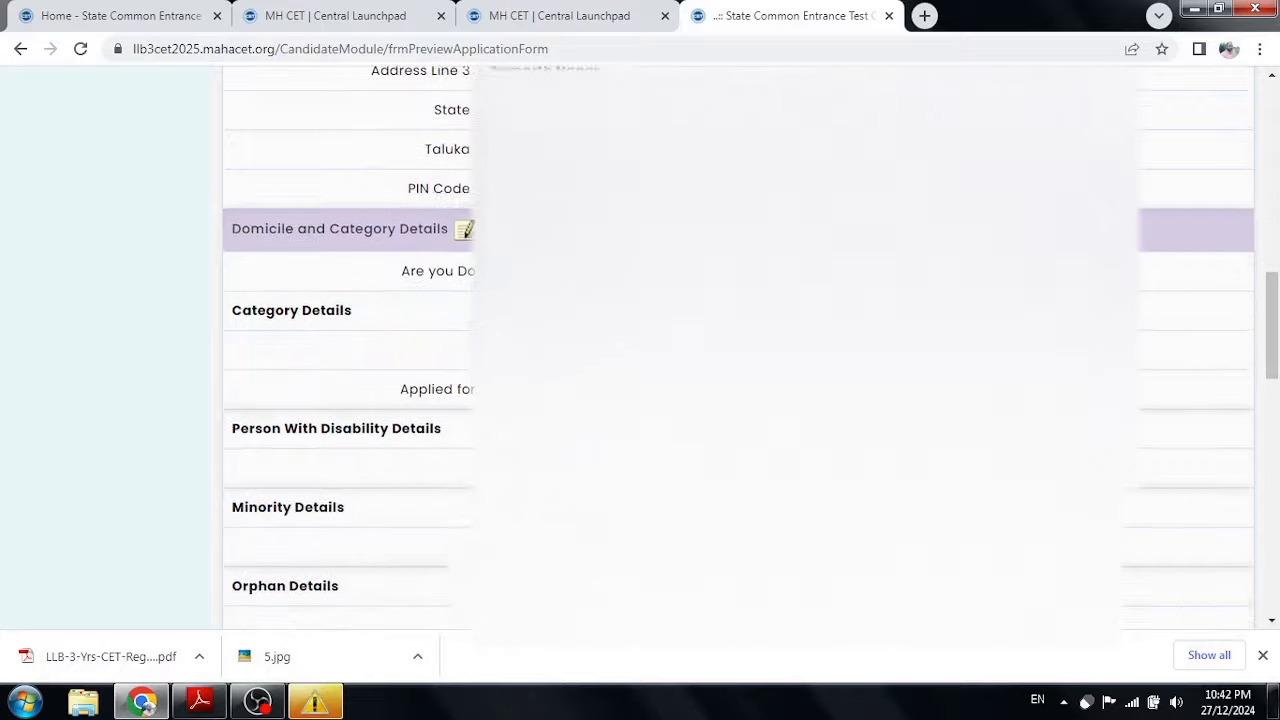
scroll(738, 356, down, 8)
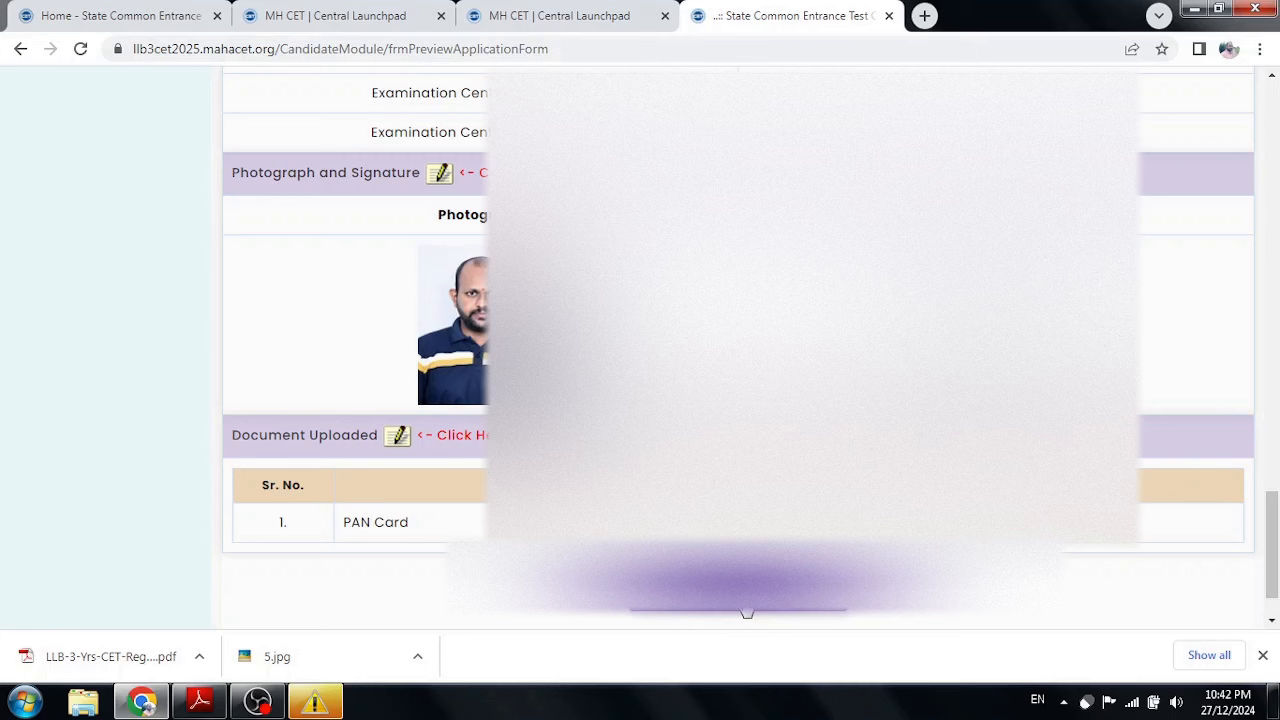
click(747, 611)
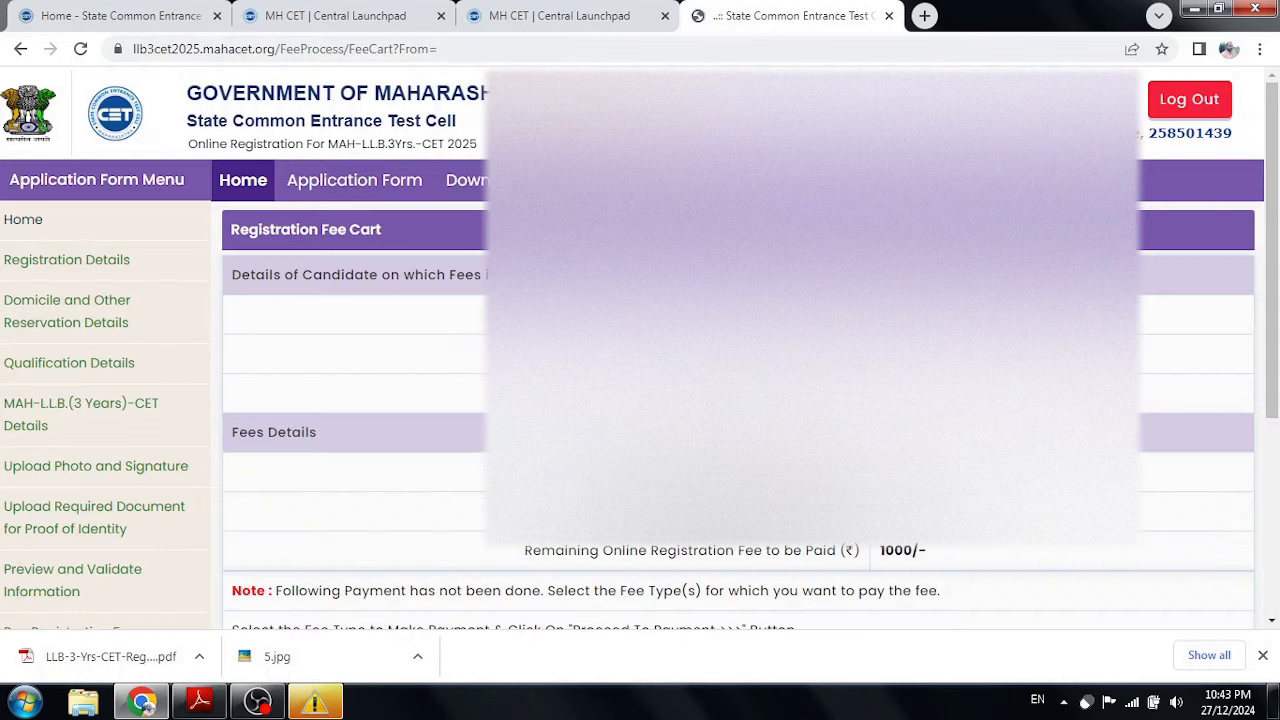
Tick the 1000 Registration Fee so the total reads 1000.00, then proceed to payment
scroll(374, 386, down, 3)
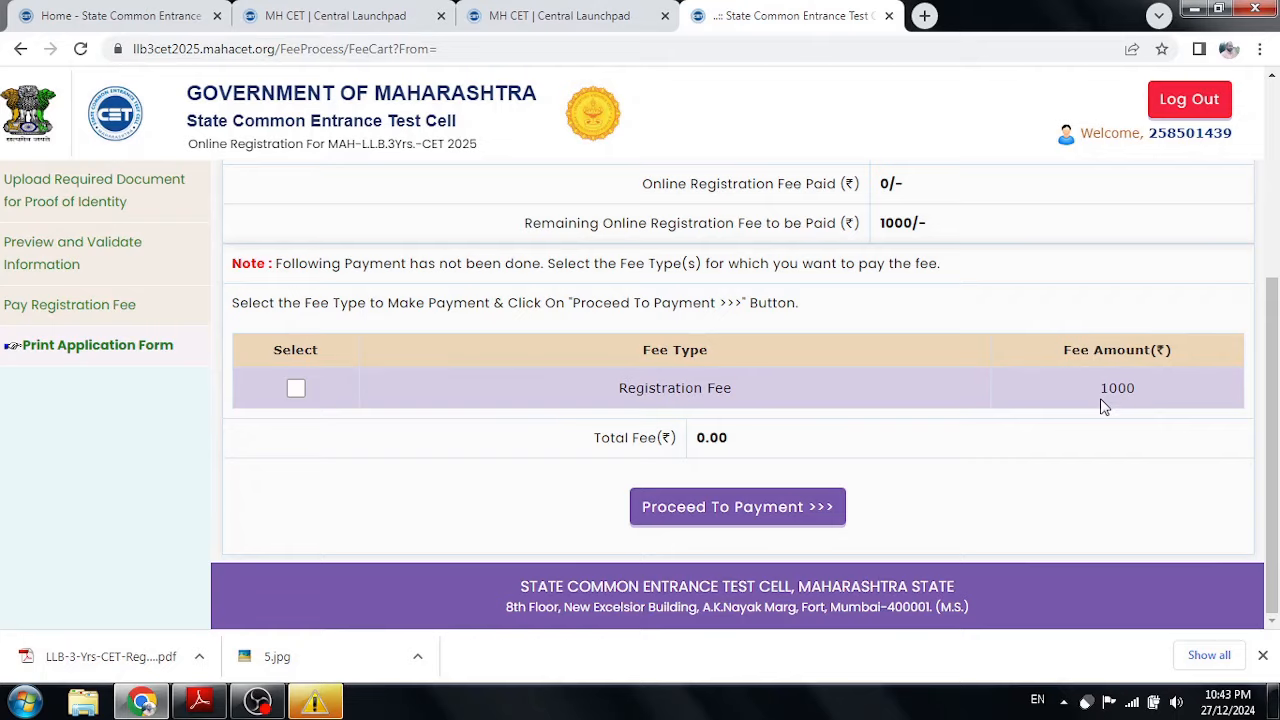
scroll(1103, 403, up, 2)
scroll(848, 371, down, 1)
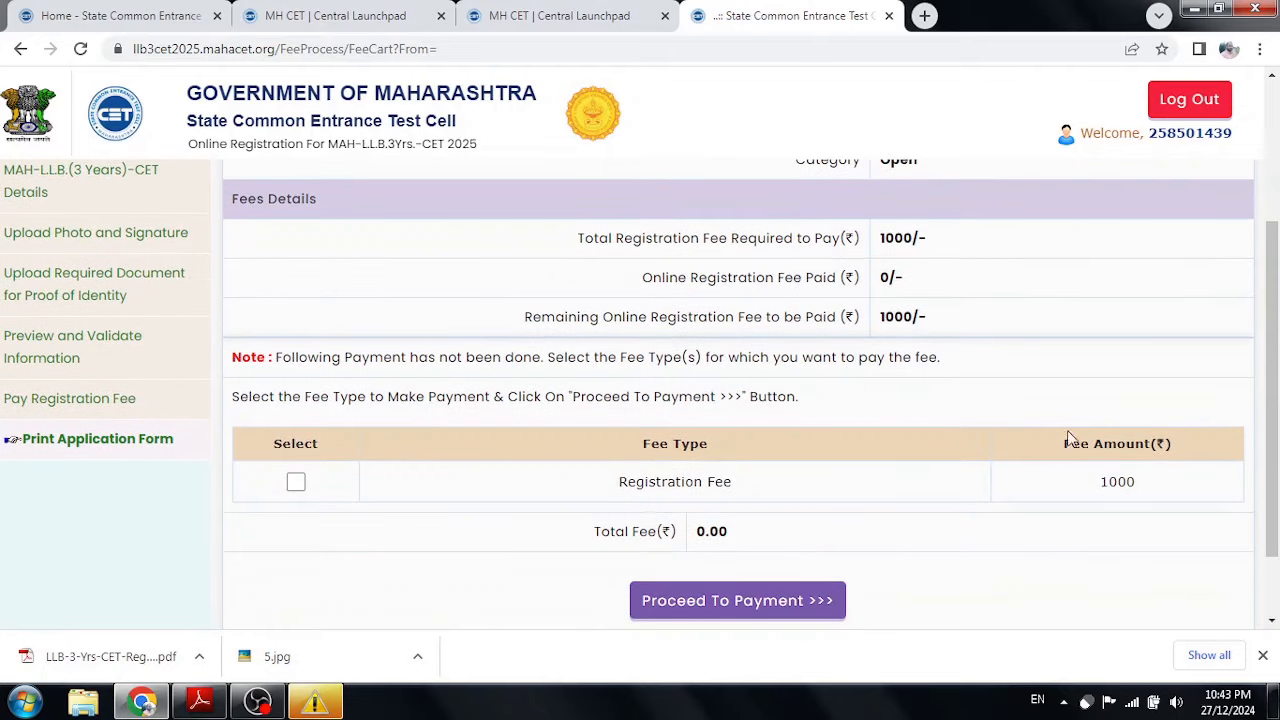
click(296, 483)
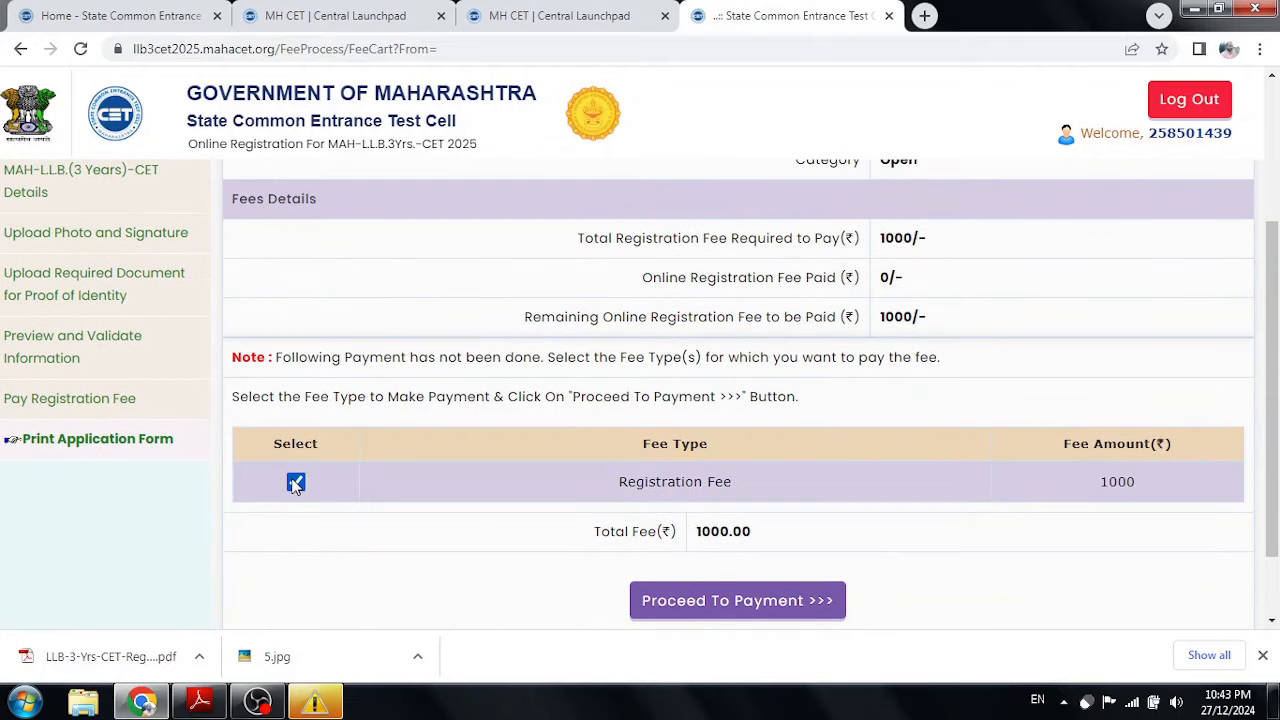
click(780, 602)
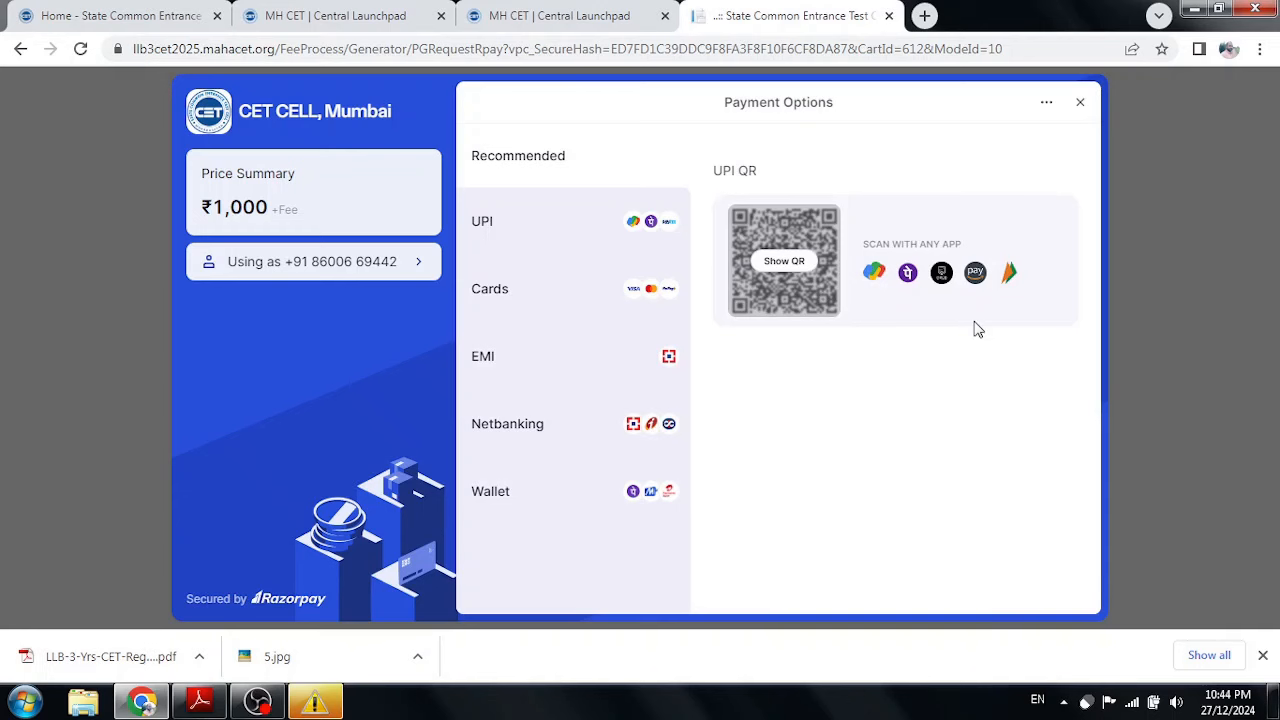
Exit the ₹1,000 Razorpay checkout and find the failed 1000.00 transaction in Failed Transactions Details
click(1080, 103)
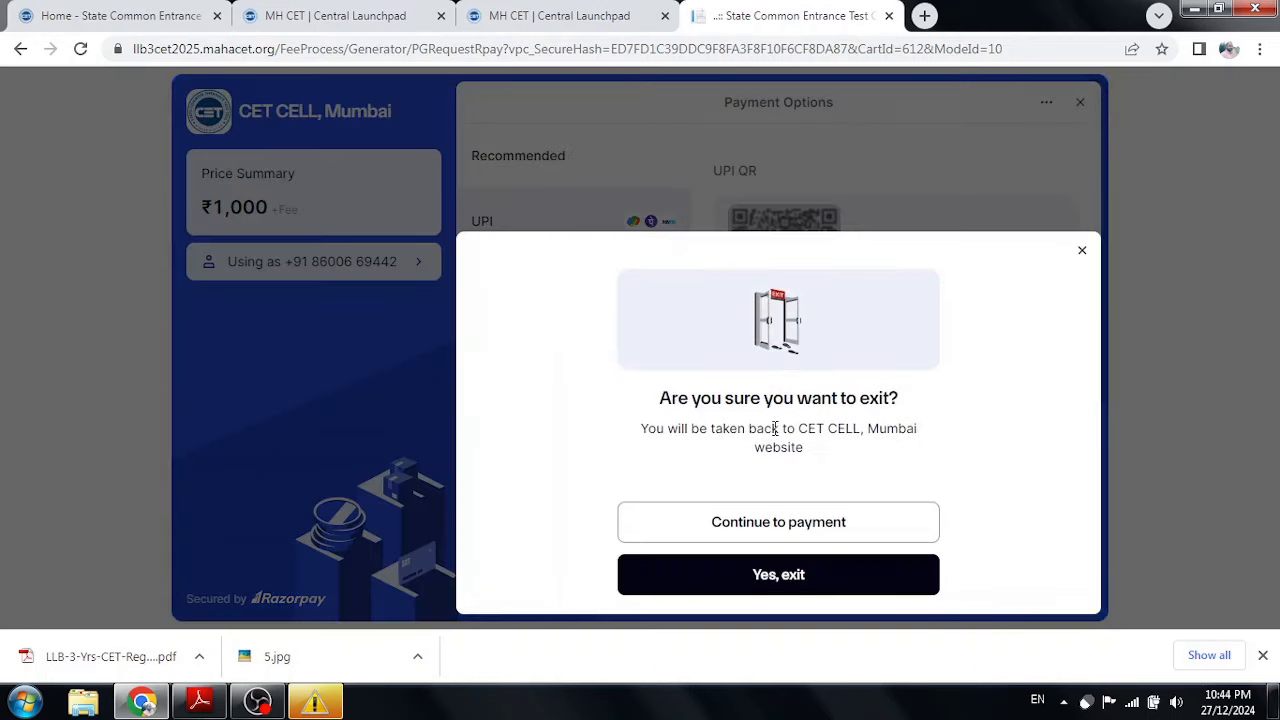
click(796, 588)
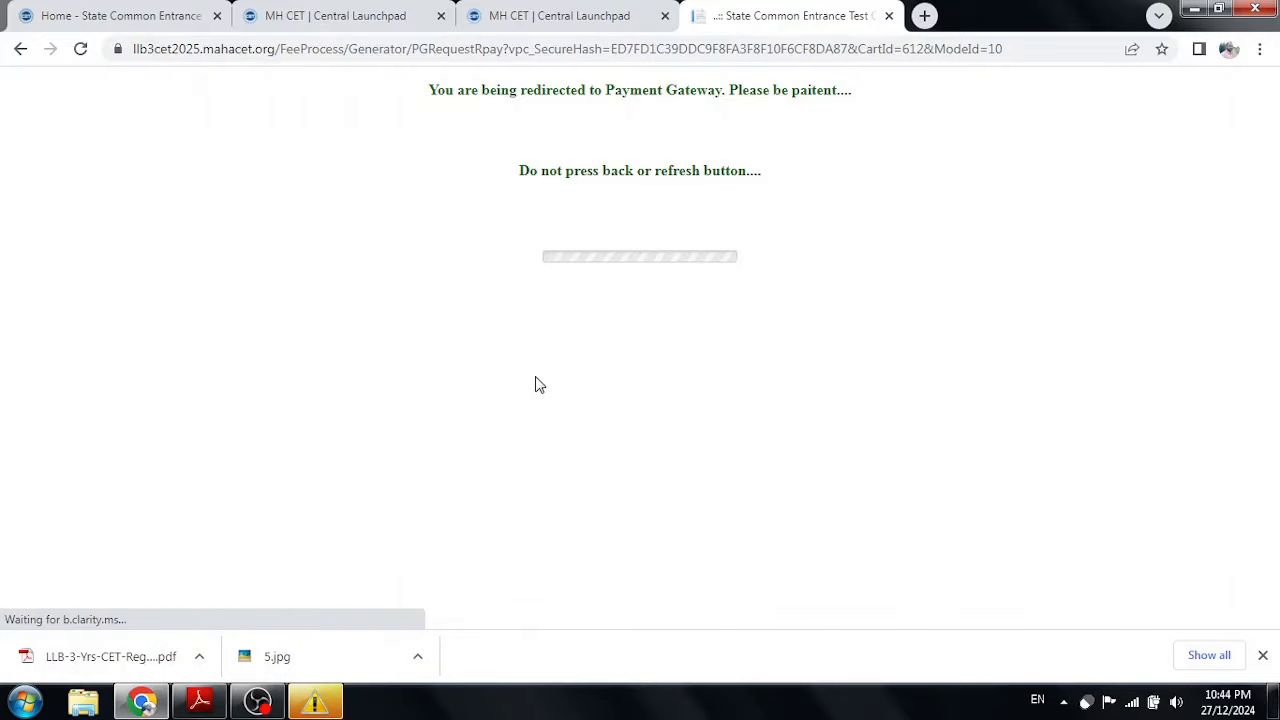
scroll(111, 551, down, 1)
scroll(77, 494, down, 4)
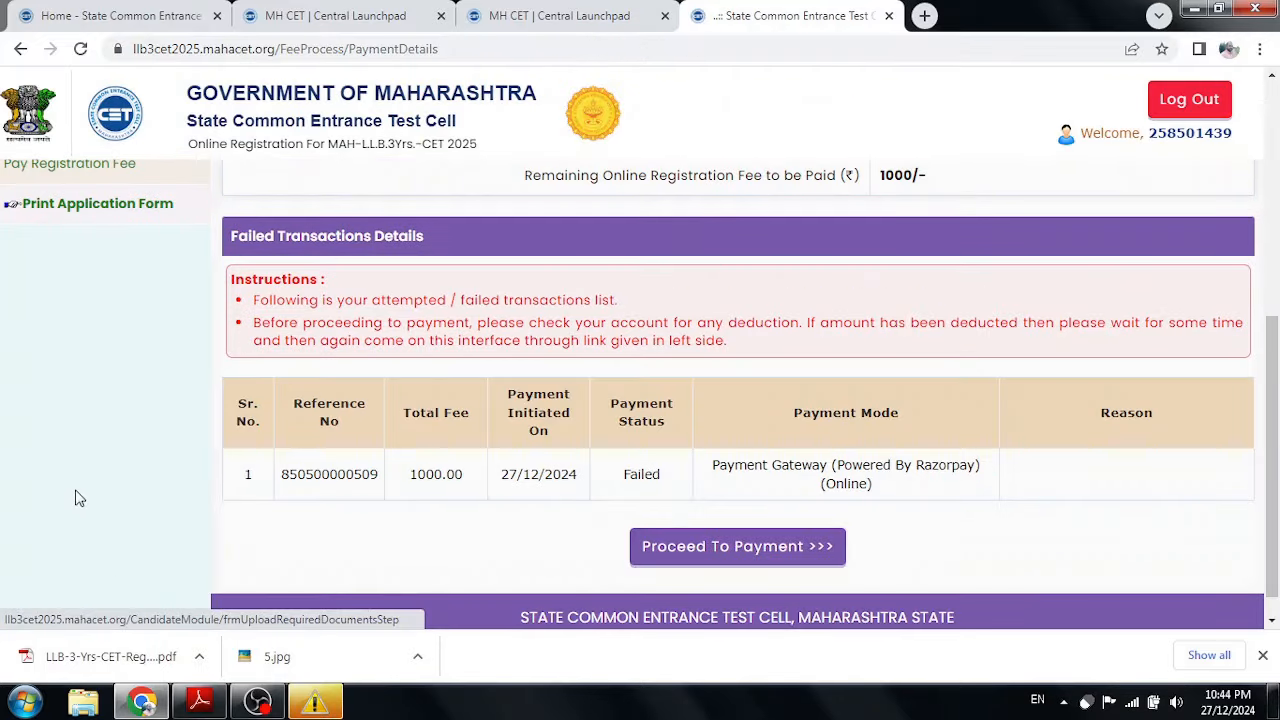
scroll(77, 420, up, 1)
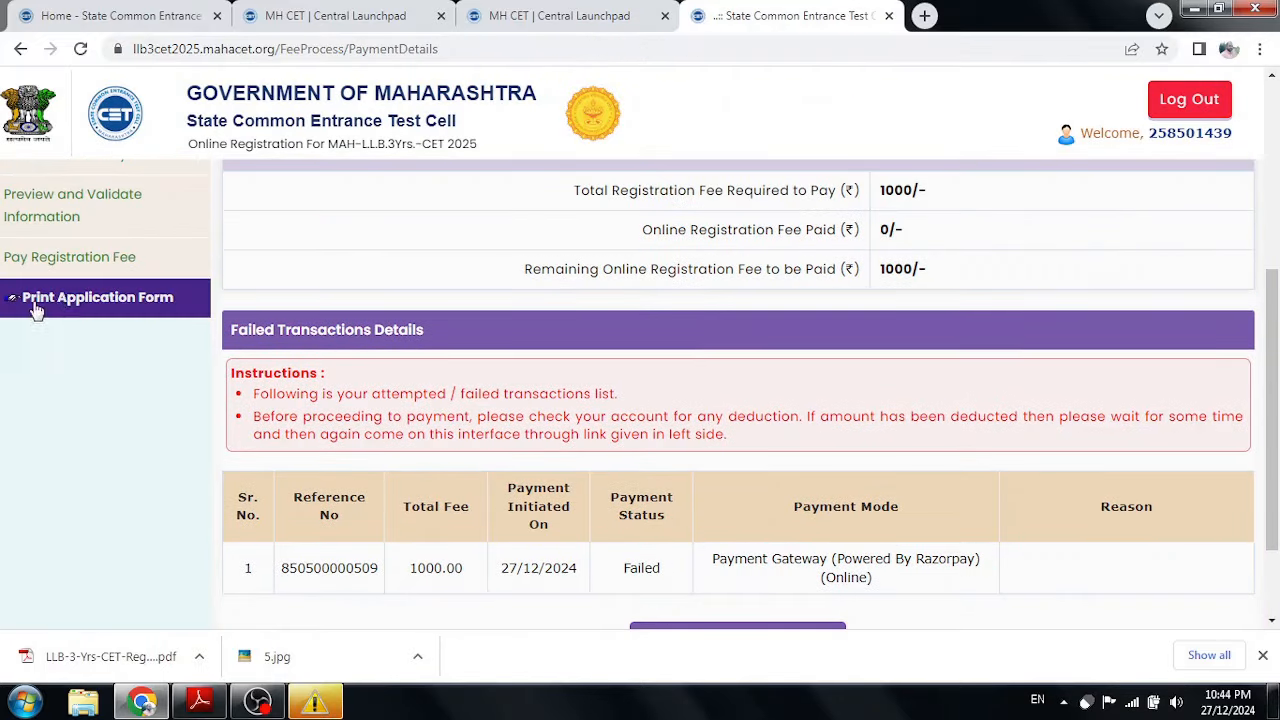